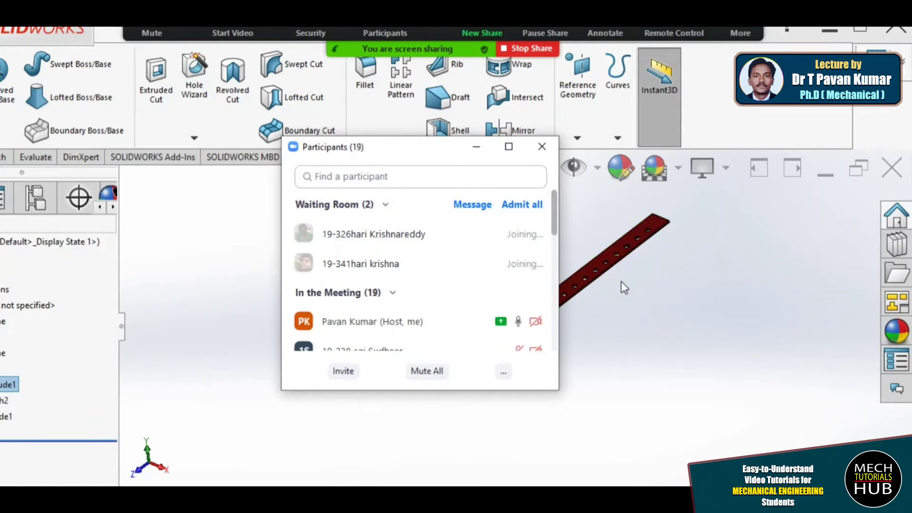
Close the red perforated strip part, saving its changes.
left_click(477, 147)
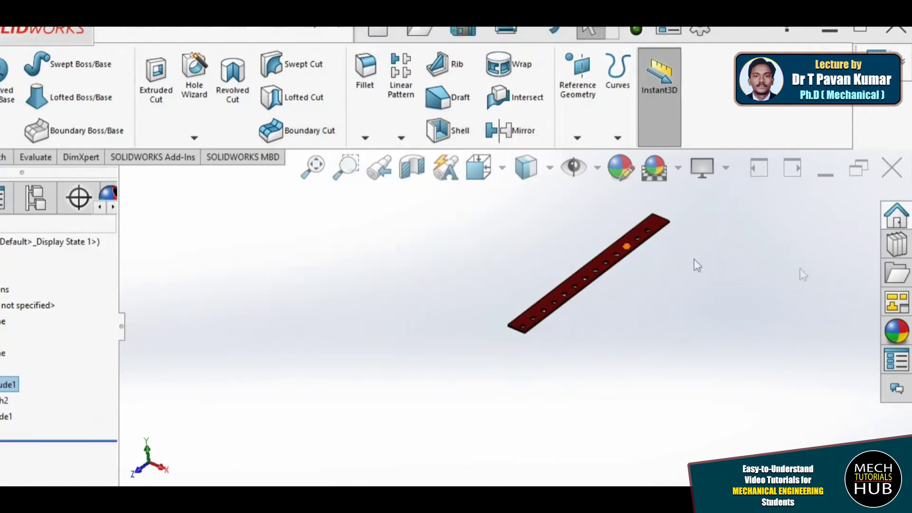
left_click(892, 168)
left_click(438, 257)
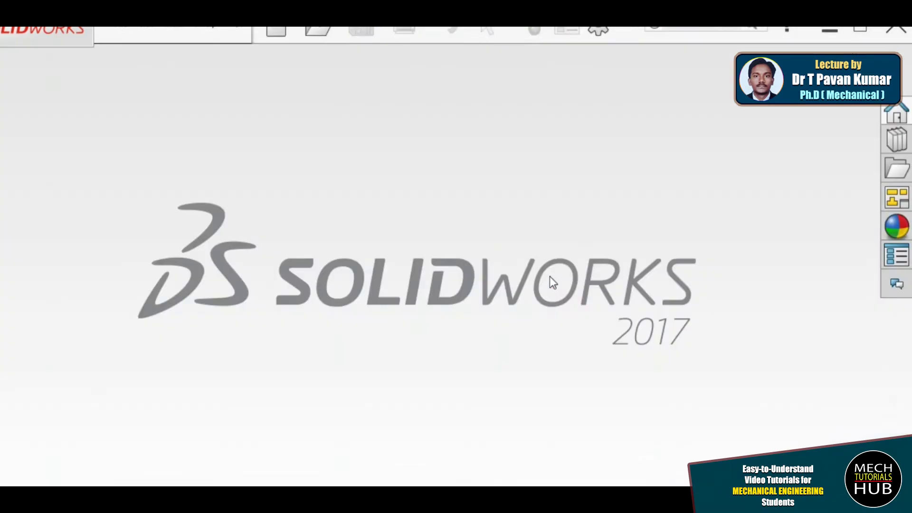
Open the s2 part from the Desktop folder.
left_click(323, 33)
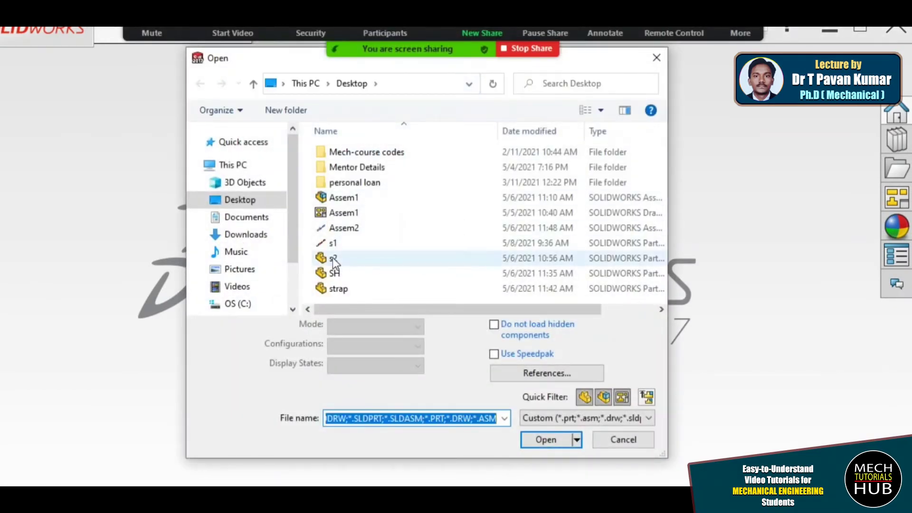
double_click(333, 259)
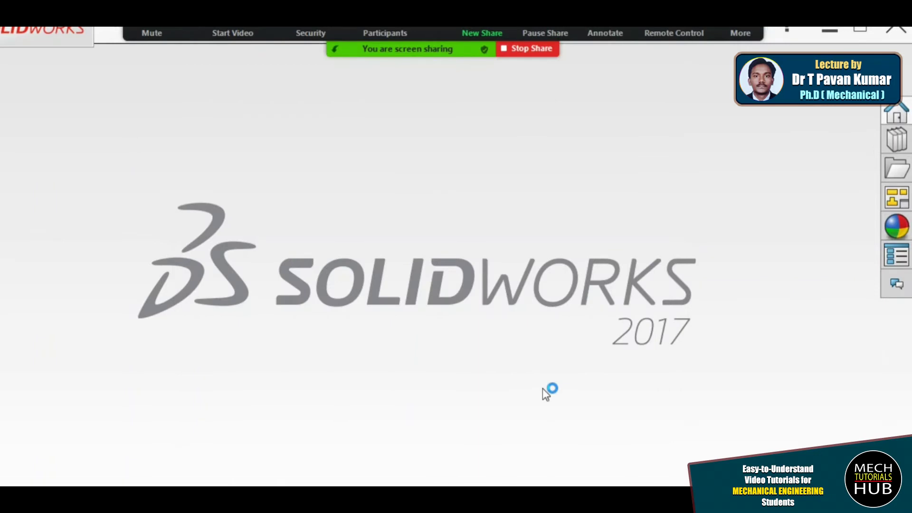
scroll(555, 375, "up", 5)
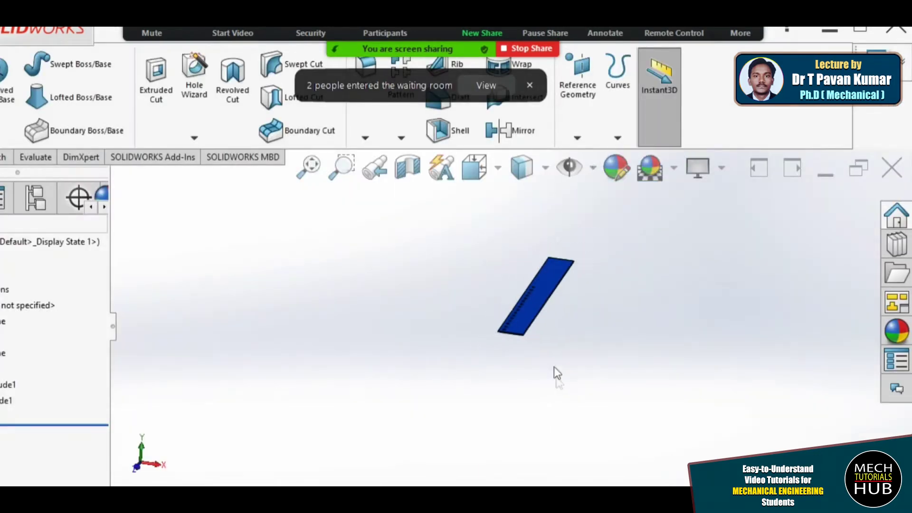
scroll(526, 318, "down", 5)
scroll(570, 391, "up", 6)
scroll(521, 390, "down", 10)
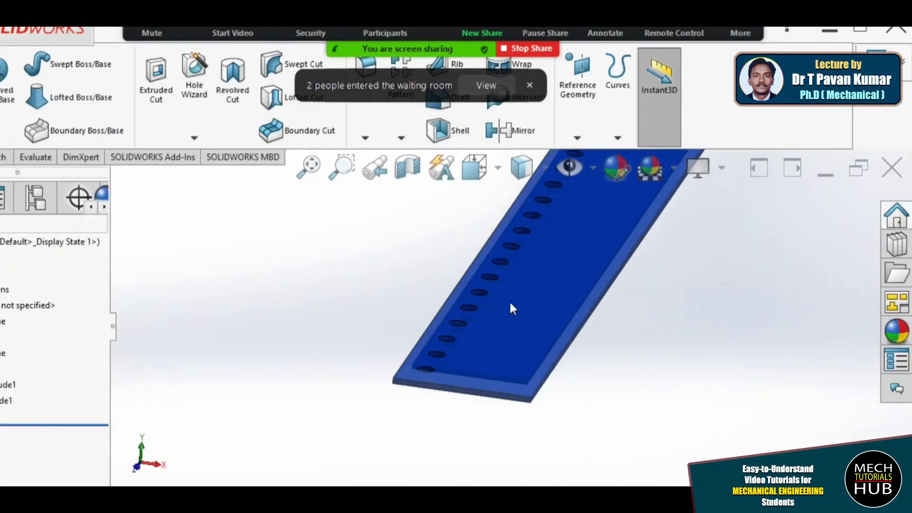
scroll(510, 305, "down", 3)
Admit the waiting participants from the Zoom meeting's waiting room and minimize the participants list.
left_click(472, 84)
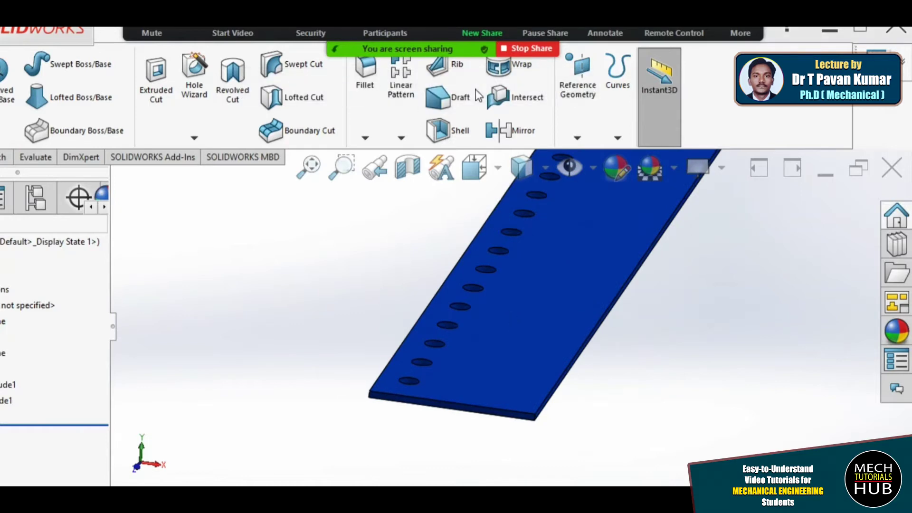
key("alt+u")
left_click(505, 204)
left_click(517, 206)
left_click(476, 148)
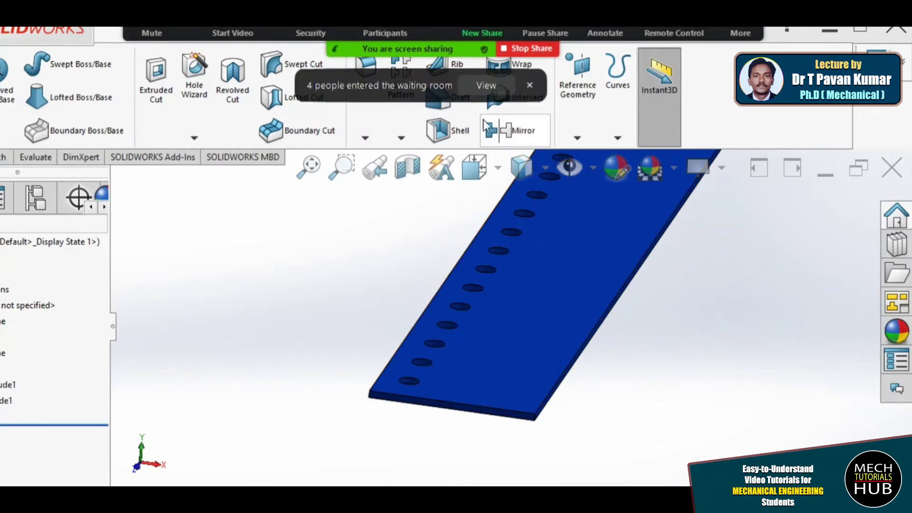
left_click(486, 86)
left_click(522, 205)
left_click(477, 147)
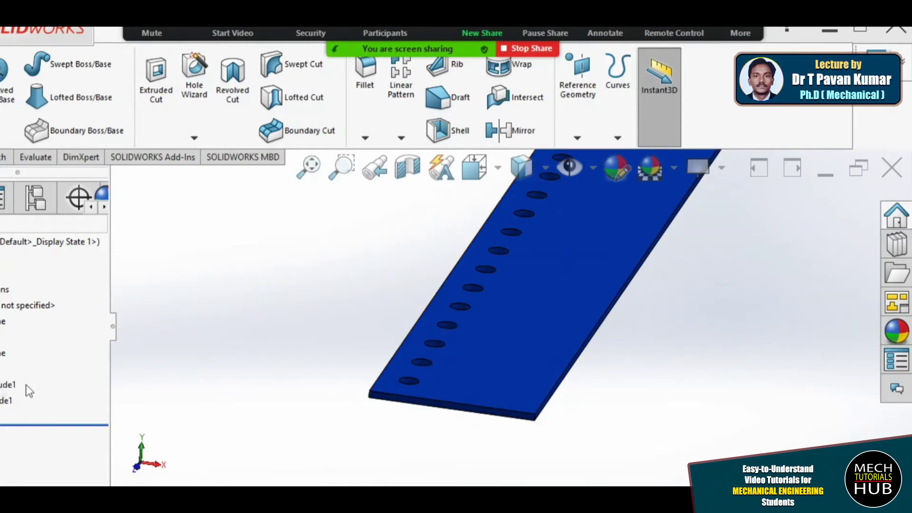
Open the profile sketch of the plate's base extrusion for editing and view it from the front.
left_click(1, 385)
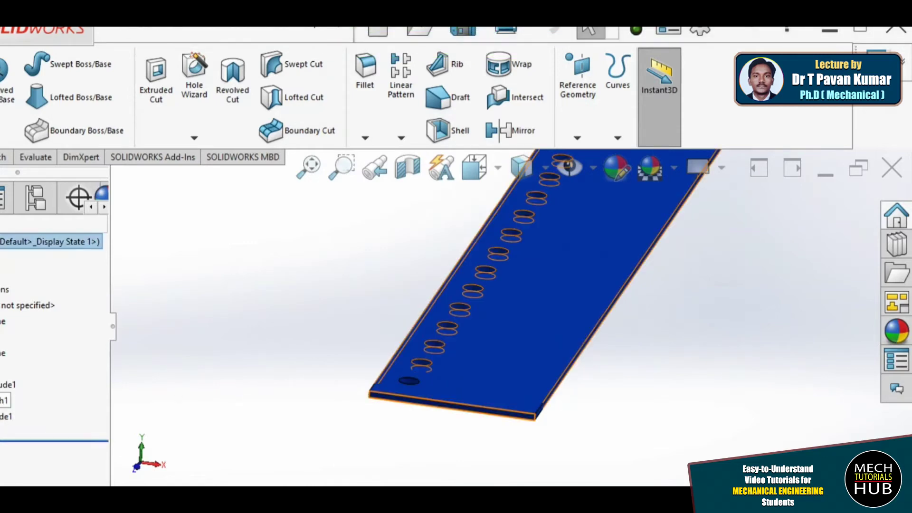
right_click(2, 401)
left_click(14, 298)
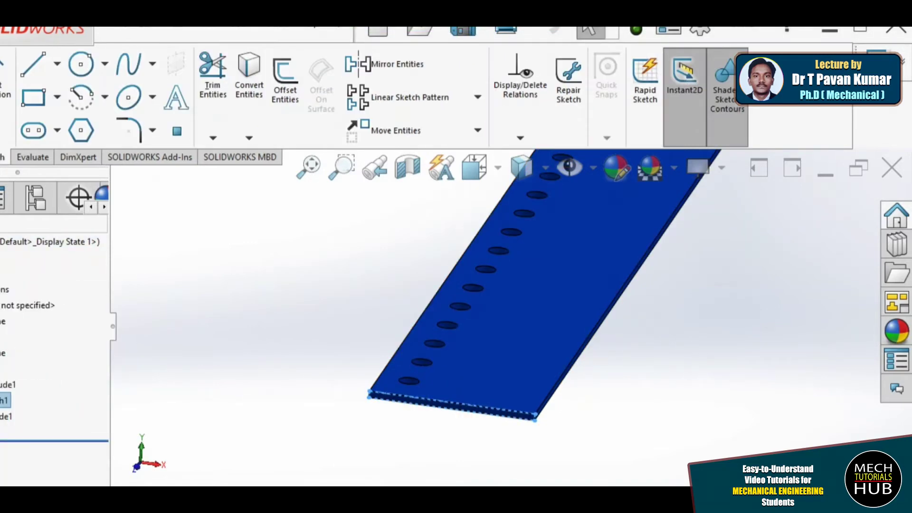
scroll(508, 425, "up", 3)
scroll(385, 389, "down", 2)
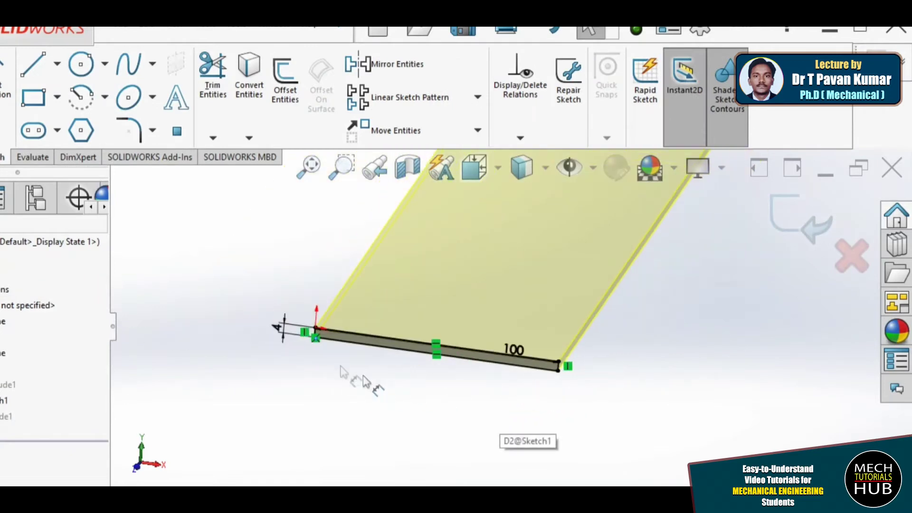
scroll(306, 354, "up", 2)
scroll(531, 349, "up", 2)
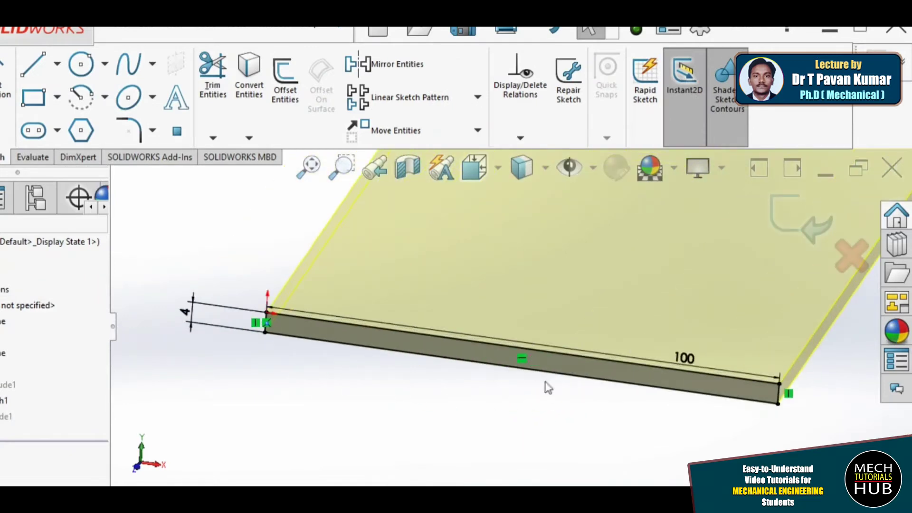
scroll(550, 370, "down", 2)
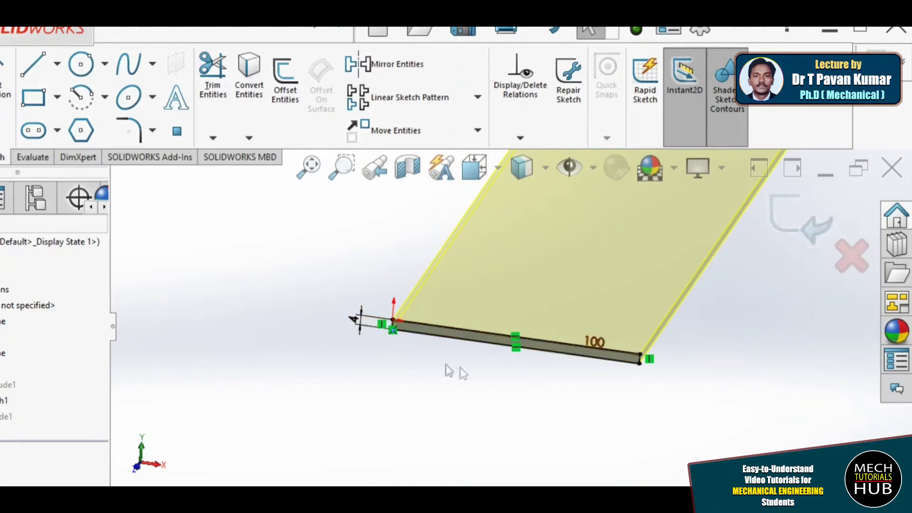
left_click(474, 167)
left_click(458, 372)
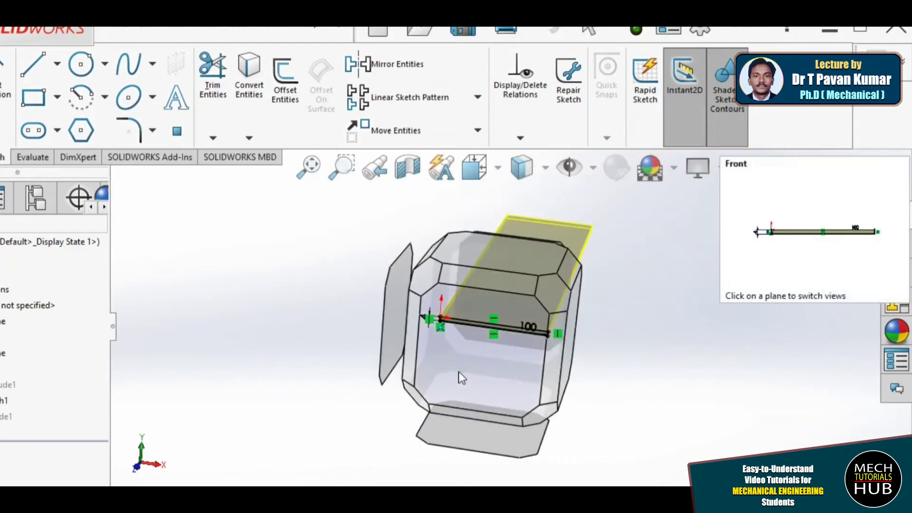
Set the profile rectangle's width to 50 mm and exit the sketch.
double_click(627, 321)
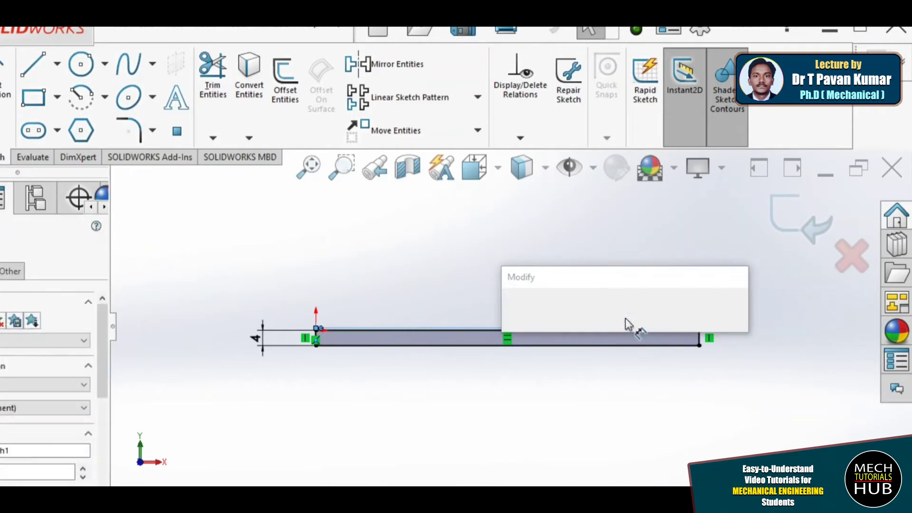
type("50")
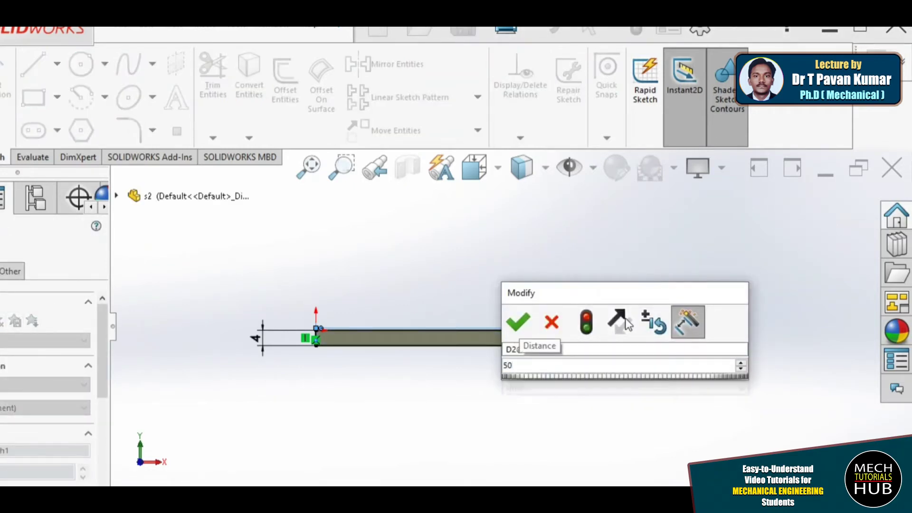
key("Return")
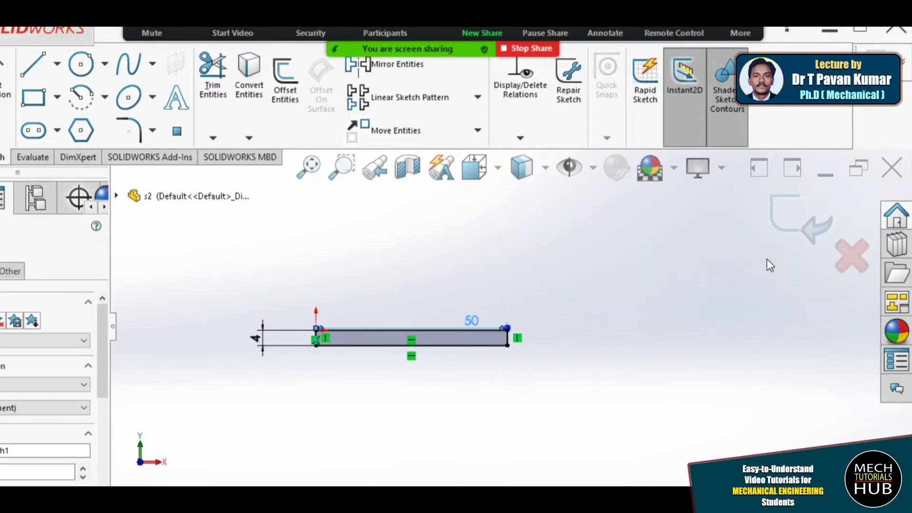
left_click(801, 230)
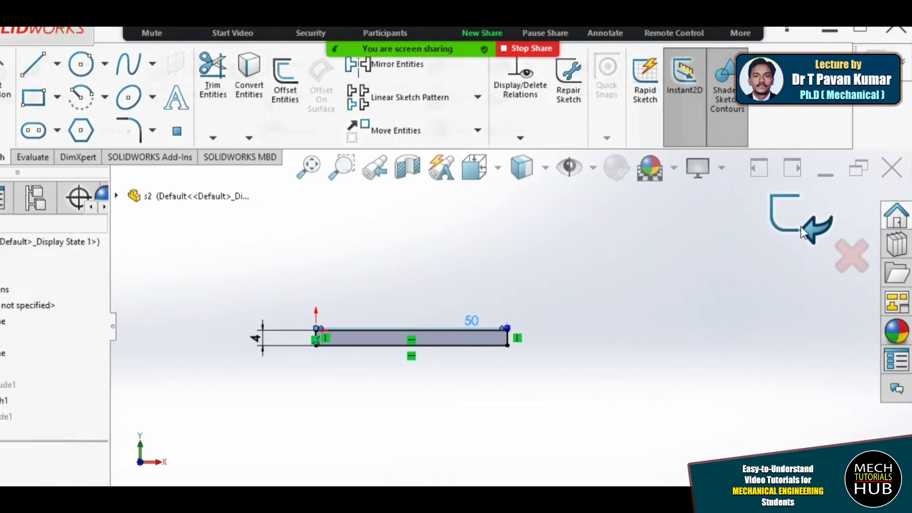
scroll(545, 328, "up", 4)
scroll(453, 320, "down", 4)
middle_click_drag(522, 341, 494, 400)
scroll(315, 391, "up", 5)
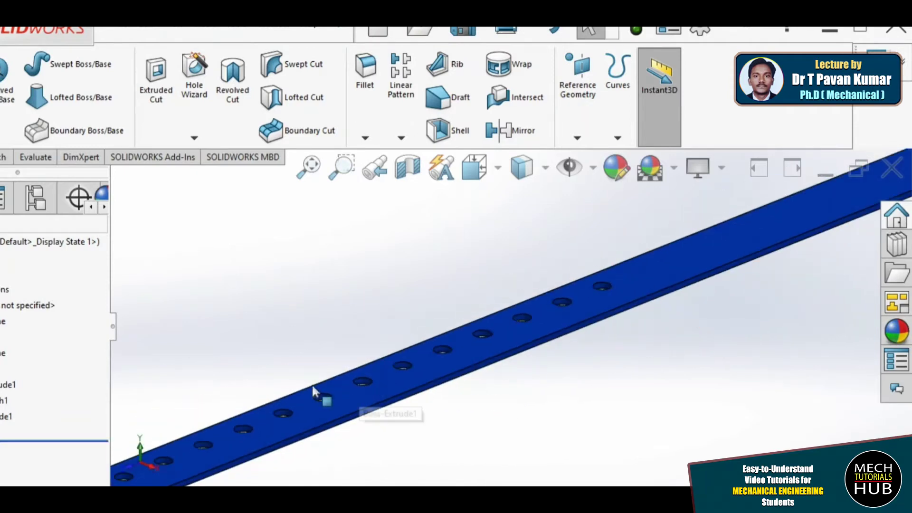
scroll(320, 403, "down", 8)
middle_click_drag(435, 370, 454, 337)
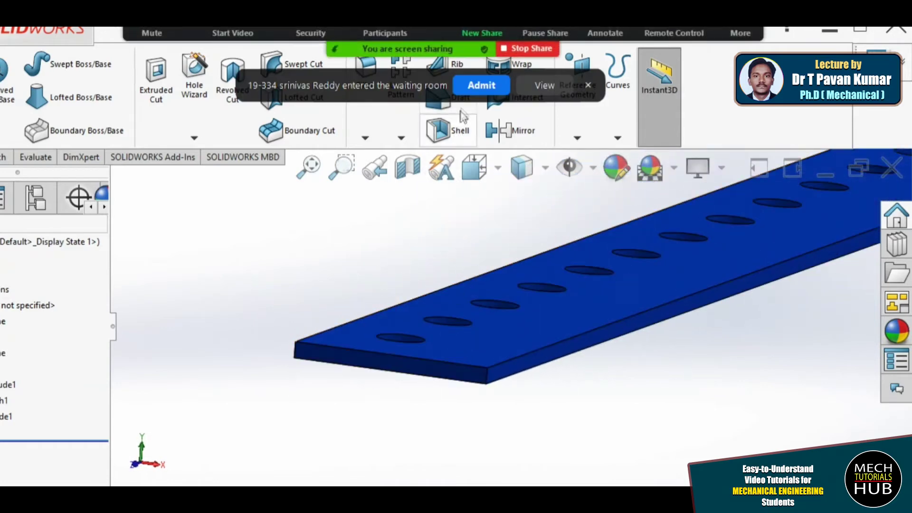
Review the settings of the plate's base extrusion and accept them.
scroll(503, 287, "up", 5)
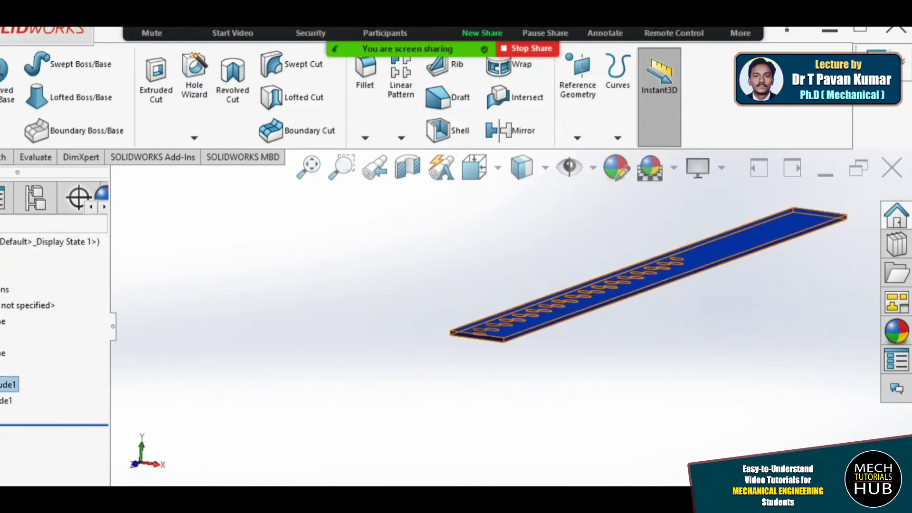
right_click(5, 384)
left_click(1, 228)
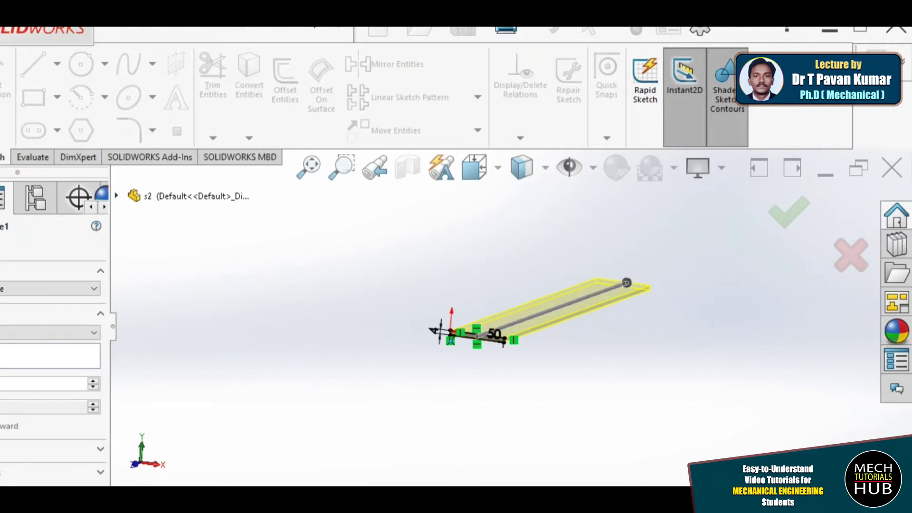
key("Return")
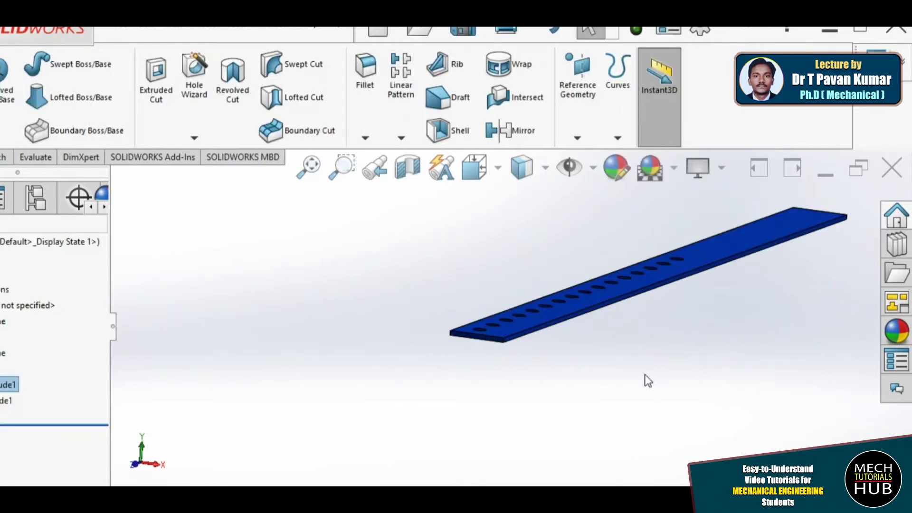
Examine the blue plate's far end, its row of holes and its front end face.
scroll(631, 309, "down", 2)
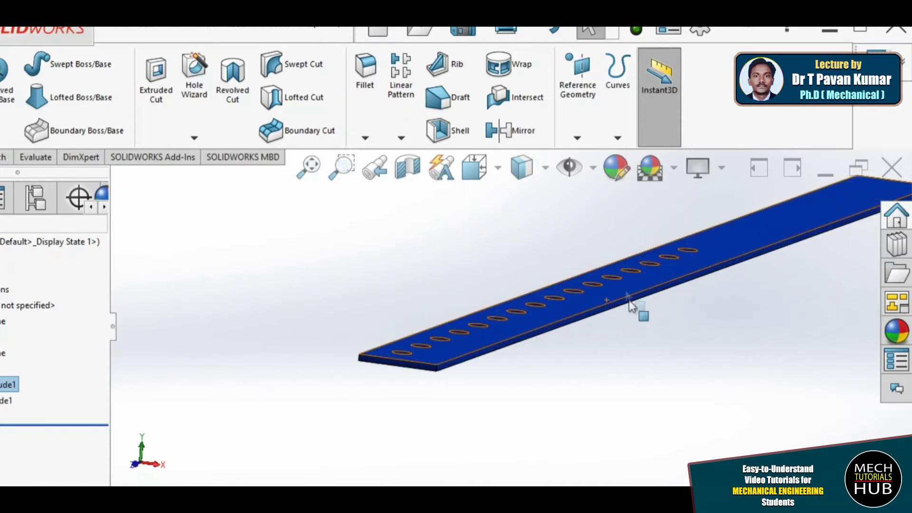
scroll(664, 275, "up", 4)
scroll(485, 372, "down", 5)
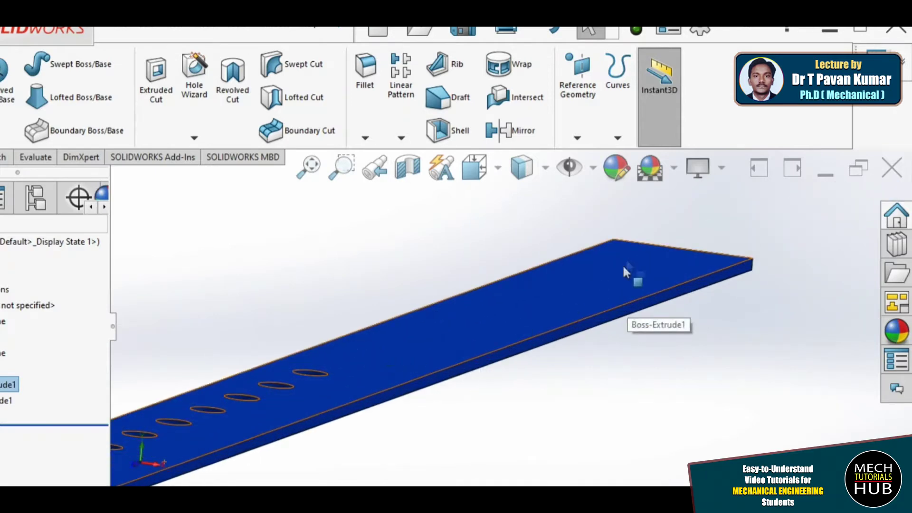
scroll(717, 264, "up", 3)
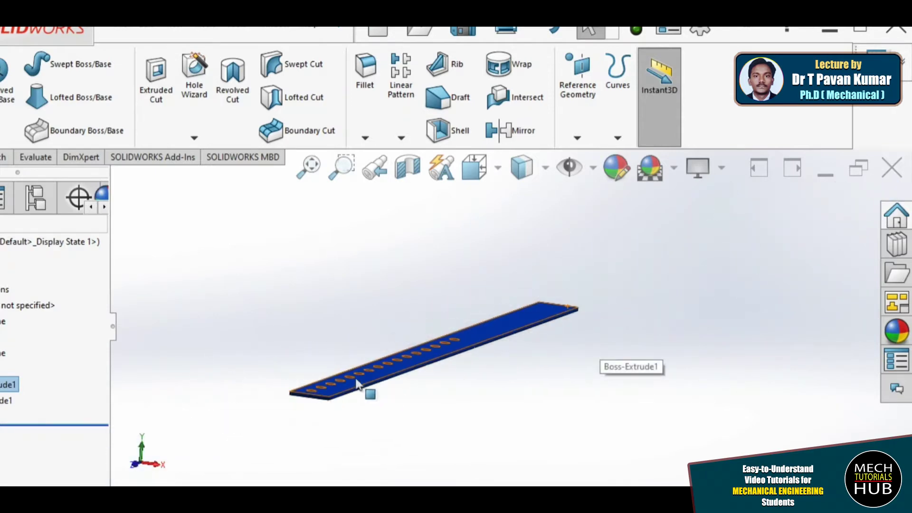
scroll(338, 394, "down", 5)
scroll(380, 375, "down", 2)
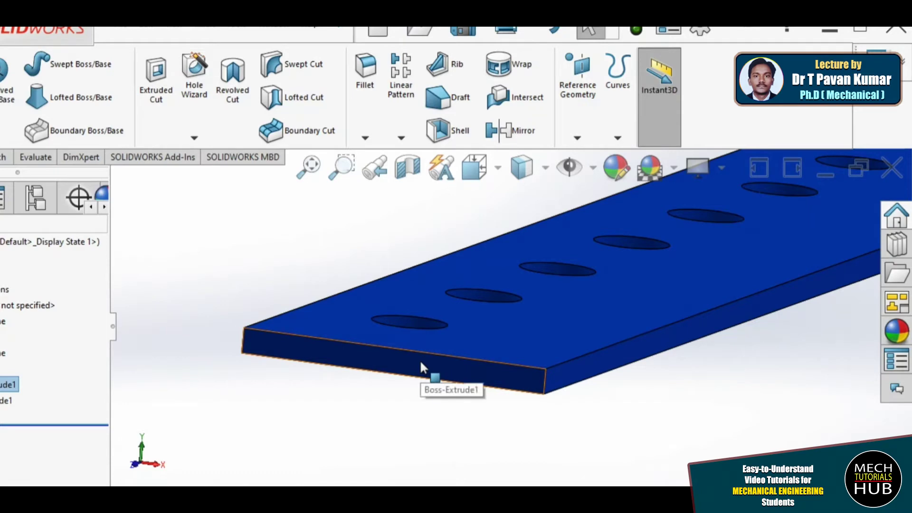
scroll(421, 362, "up", 2)
middle_click_drag(452, 363, 466, 349)
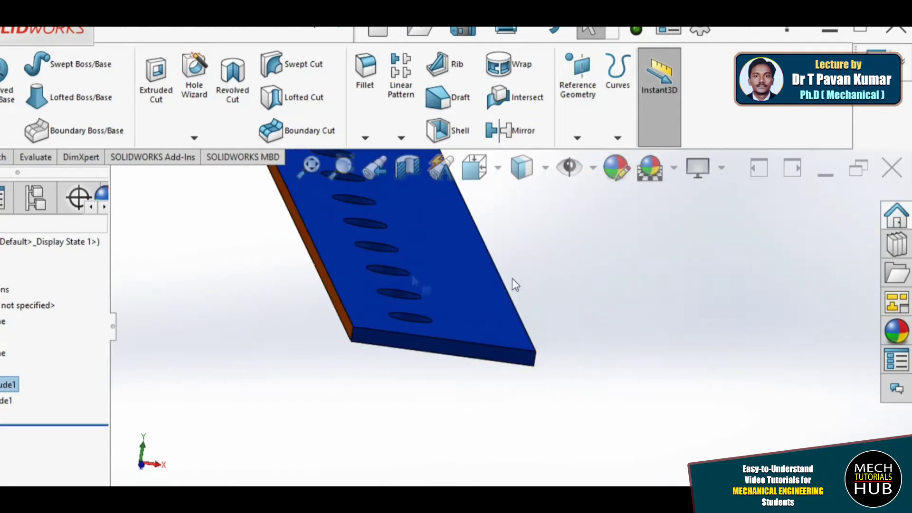
Save the s2 part and close it.
left_click(121, 33)
left_click(140, 175)
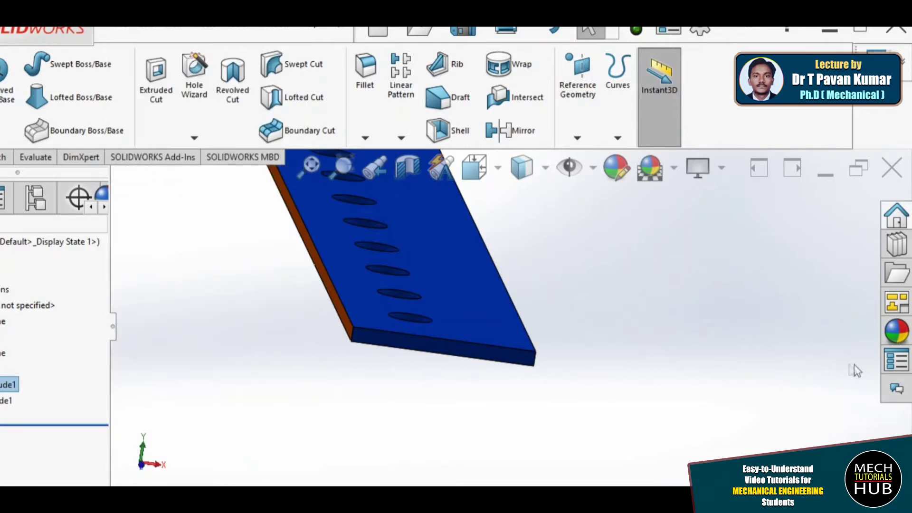
left_click(891, 168)
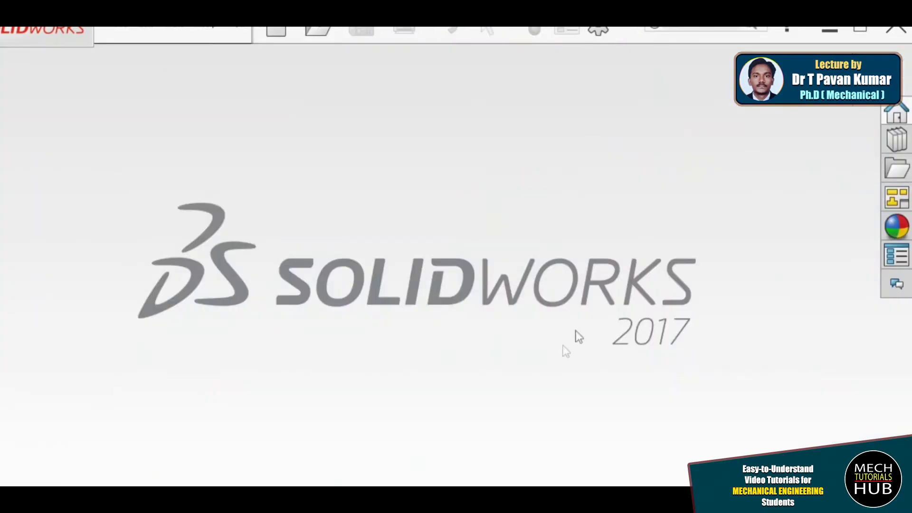
Open the SH rivet part from the Desktop folder.
left_click(313, 31)
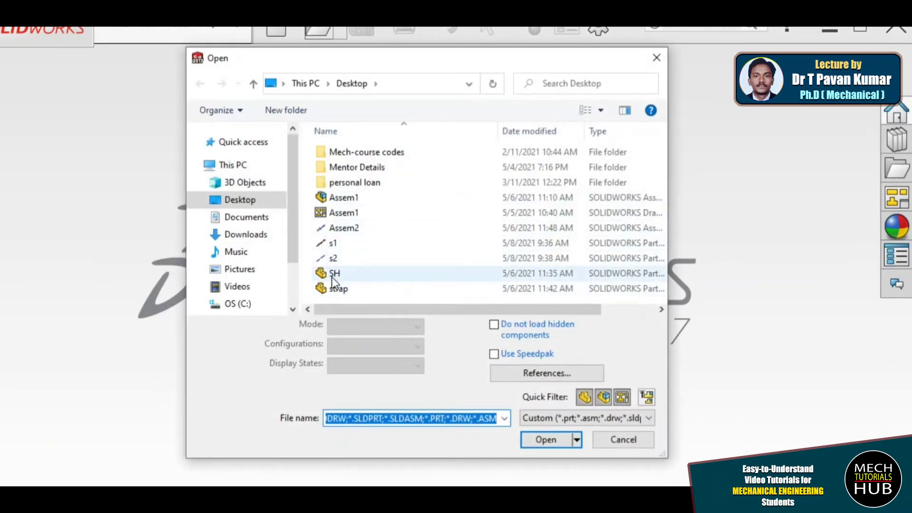
double_click(332, 274)
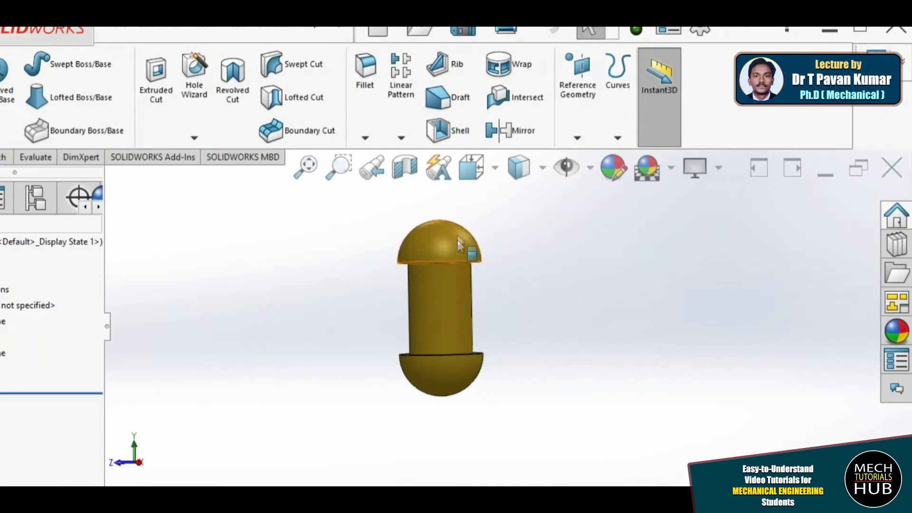
scroll(457, 233, "down", 2)
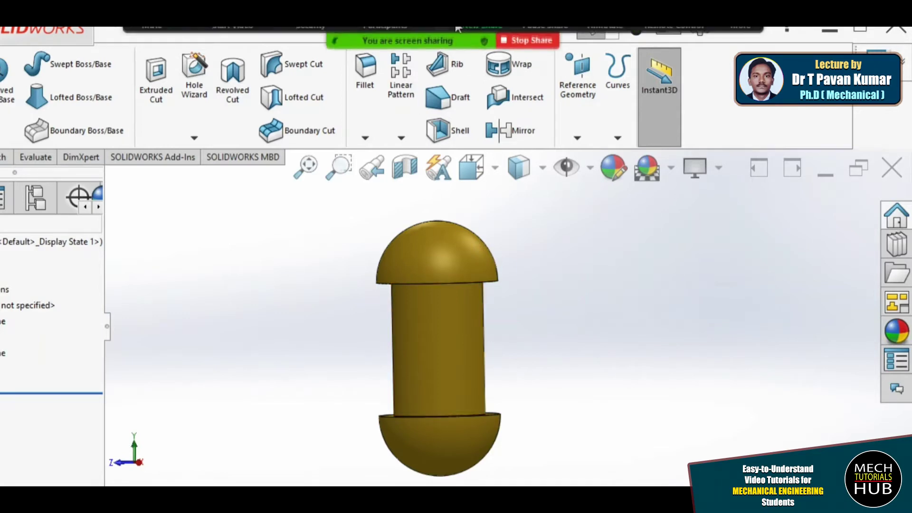
Start a new Zoom share using the whiteboard.
left_click(481, 33)
double_click(325, 233)
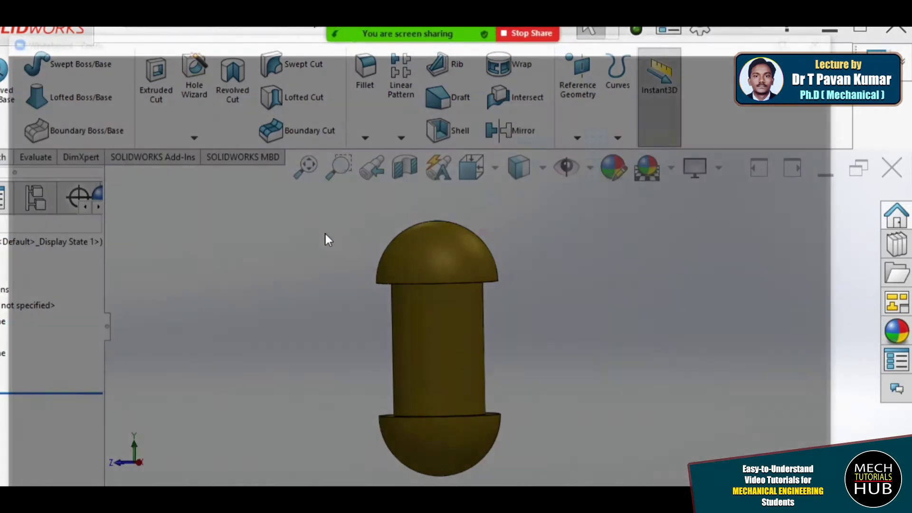
Select the freehand Draw tool and maximize the whiteboard window.
left_click(328, 83)
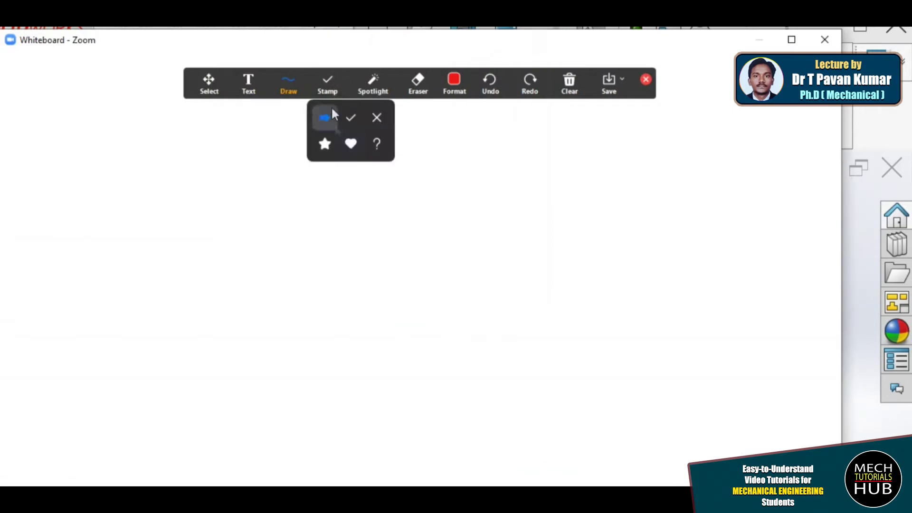
left_click(284, 85)
left_click(289, 114)
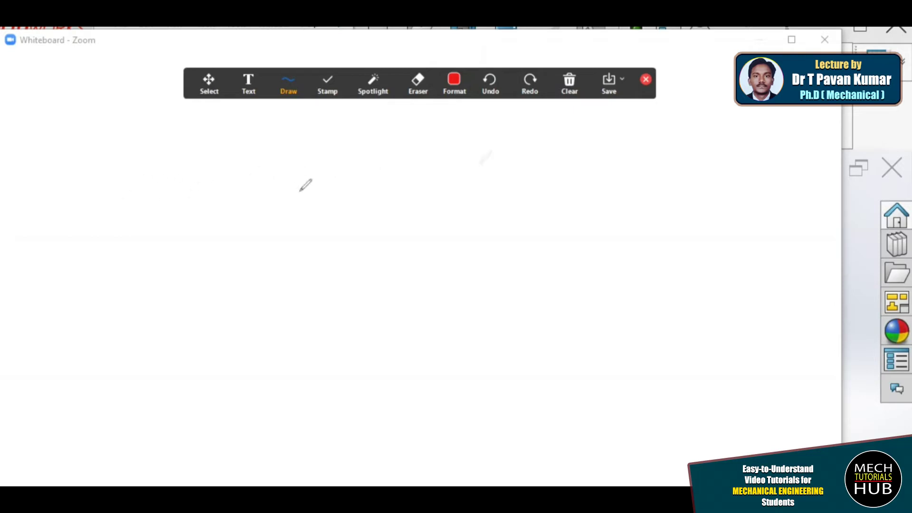
left_click(791, 39)
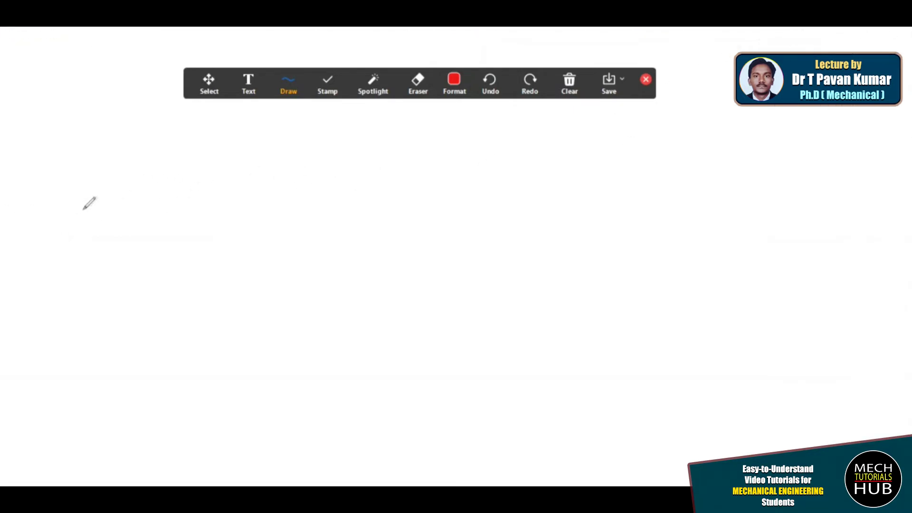
Handwrite "t = 4 mm" in red on the whiteboard, with the labels t1 and t2 below it.
mouse_move(90, 207)
left_mouse_down()
mouse_move(91, 177)
mouse_move(102, 199)
mouse_move(74, 193)
mouse_move(126, 190)
mouse_move(166, 170)
mouse_move(168, 196)
mouse_move(212, 163)
mouse_move(223, 175)
left_mouse_up()
mouse_move(74, 250)
left_mouse_down()
mouse_move(71, 280)
mouse_move(83, 275)
mouse_move(94, 287)
mouse_move(90, 257)
left_mouse_up()
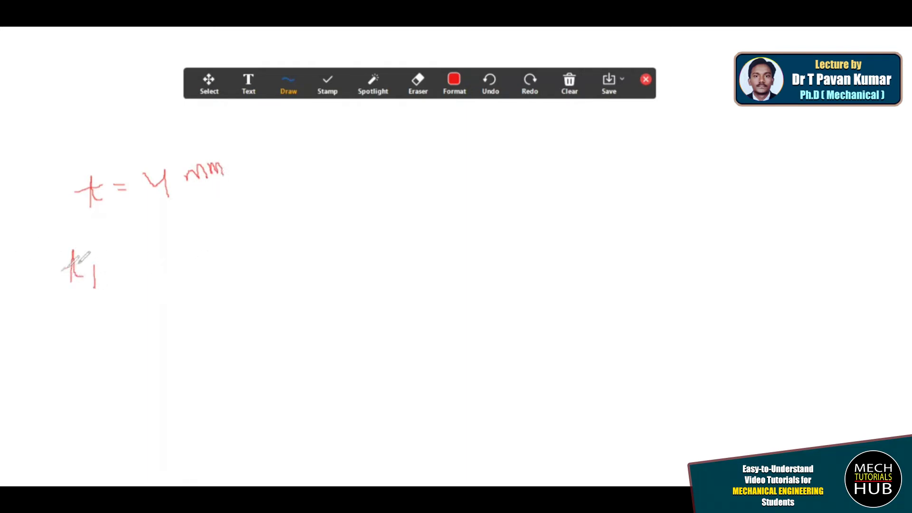
mouse_move(76, 341)
left_mouse_down()
mouse_move(94, 321)
mouse_move(104, 331)
left_mouse_up()
mouse_move(69, 363)
left_mouse_down()
mouse_move(70, 326)
mouse_move(69, 348)
mouse_move(82, 353)
left_mouse_up()
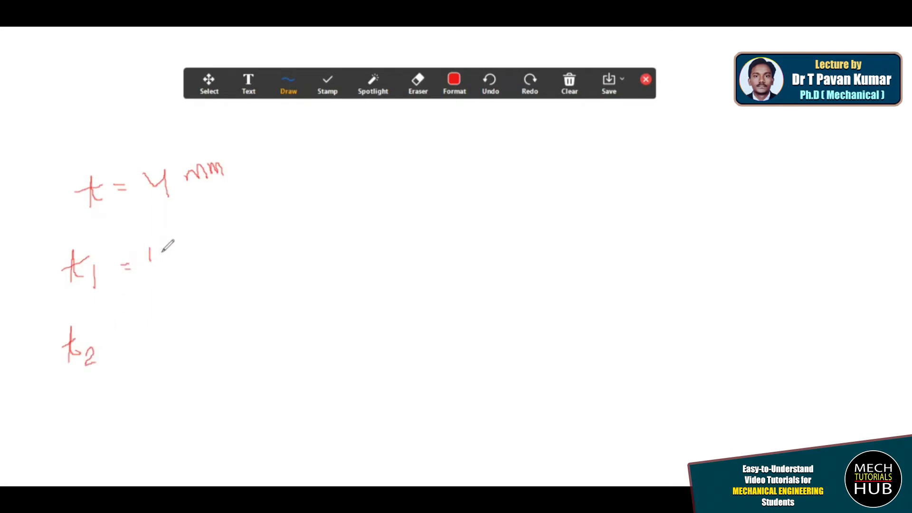
Complete the handwritten formula t1 = 1.125 t and admit the participant from the waiting room.
left_click_drag(177, 237, 176, 258)
mouse_move(204, 232)
left_mouse_down()
mouse_move(209, 240)
mouse_move(201, 240)
left_mouse_up()
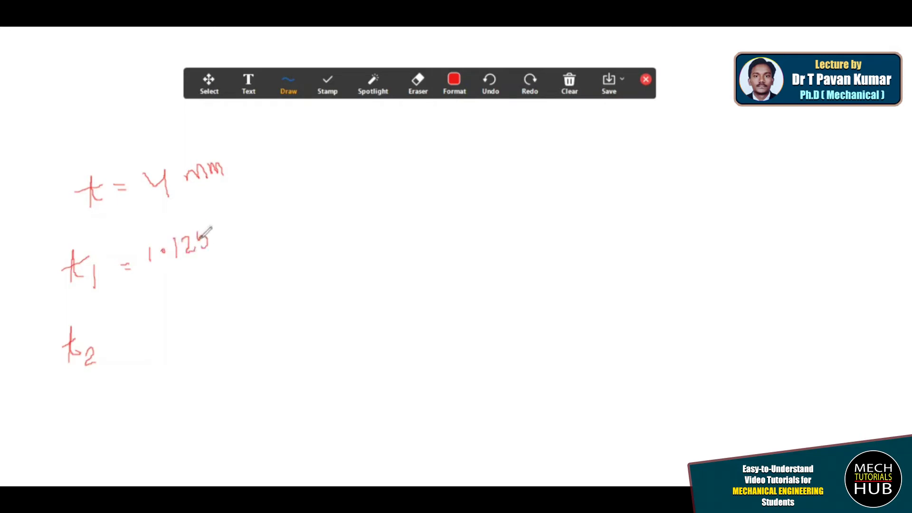
mouse_move(237, 215)
left_mouse_down()
mouse_move(236, 239)
mouse_move(253, 221)
left_mouse_up()
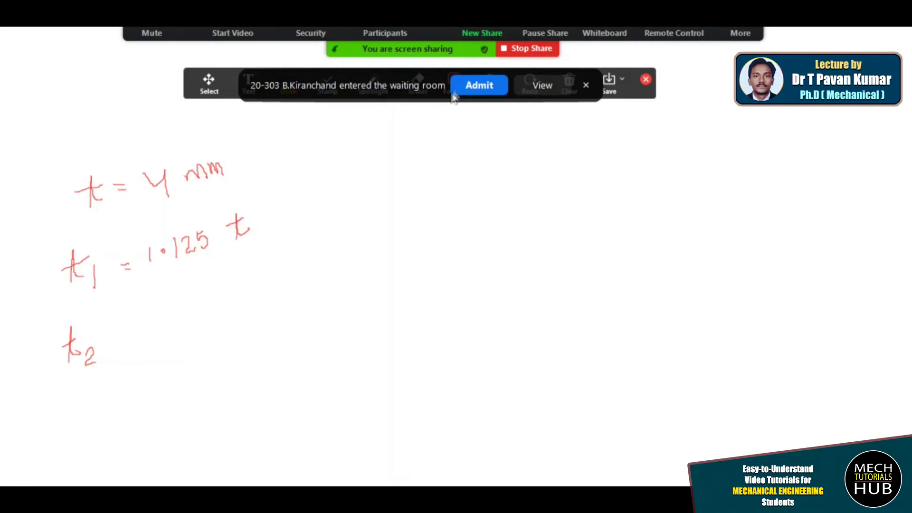
left_click(480, 87)
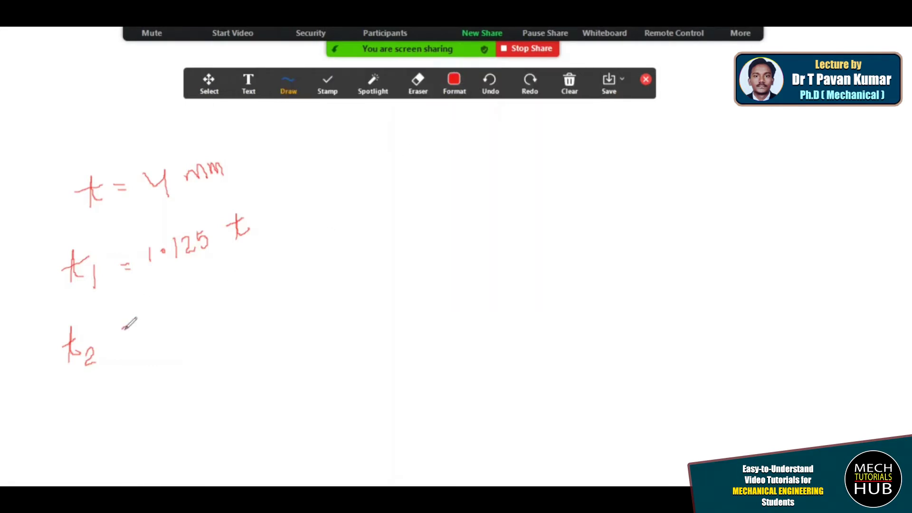
Handwrite the formula t2 = 0.75 t, and add the results 4.5 mm for t1 and 3 mm for t2.
left_click_drag(123, 326, 134, 323)
mouse_move(122, 333)
left_mouse_down()
mouse_move(170, 319)
mouse_move(157, 309)
mouse_move(193, 304)
mouse_move(209, 284)
mouse_move(229, 280)
mouse_move(231, 264)
mouse_move(241, 276)
mouse_move(238, 269)
left_mouse_up()
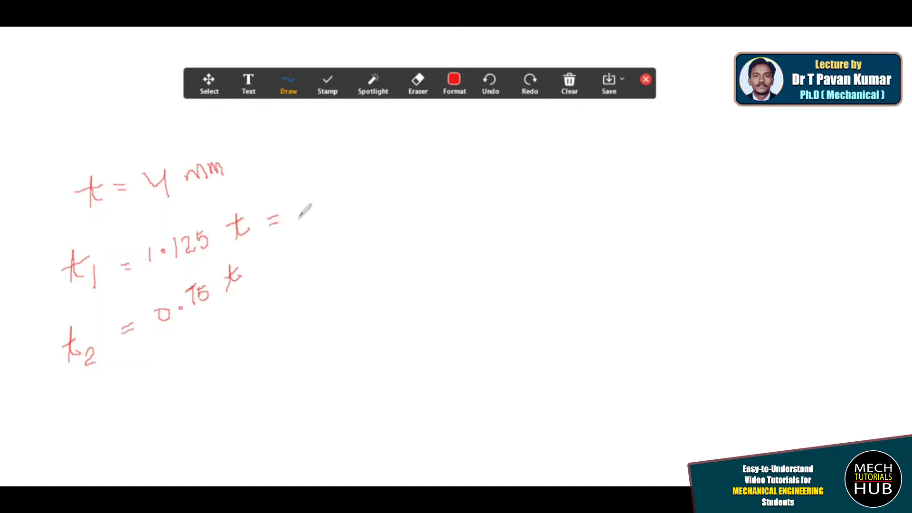
mouse_move(301, 202)
left_mouse_down()
mouse_move(317, 197)
mouse_move(317, 219)
mouse_move(334, 201)
mouse_move(347, 197)
mouse_move(331, 207)
mouse_move(376, 184)
mouse_move(378, 195)
mouse_move(396, 177)
mouse_move(396, 188)
left_mouse_up()
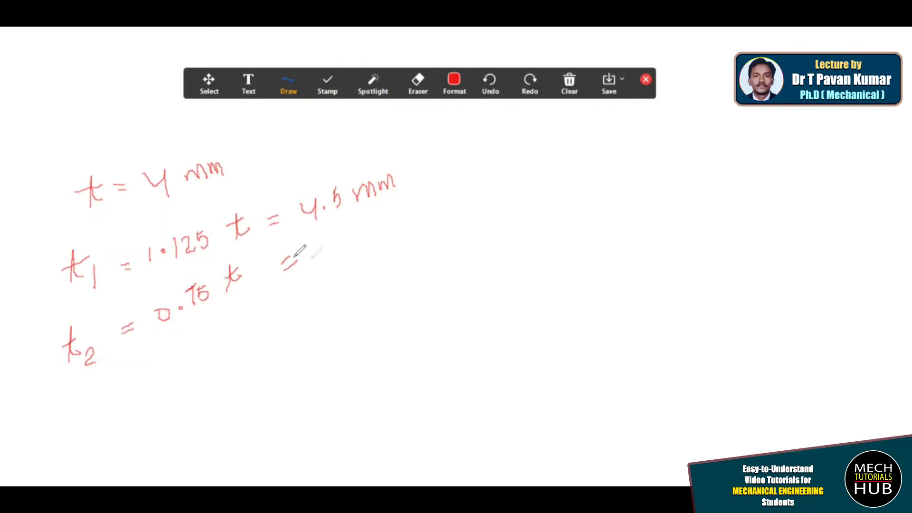
mouse_move(317, 242)
left_mouse_down()
mouse_move(324, 268)
mouse_move(366, 241)
mouse_move(371, 249)
mouse_move(391, 237)
mouse_move(394, 249)
left_mouse_up()
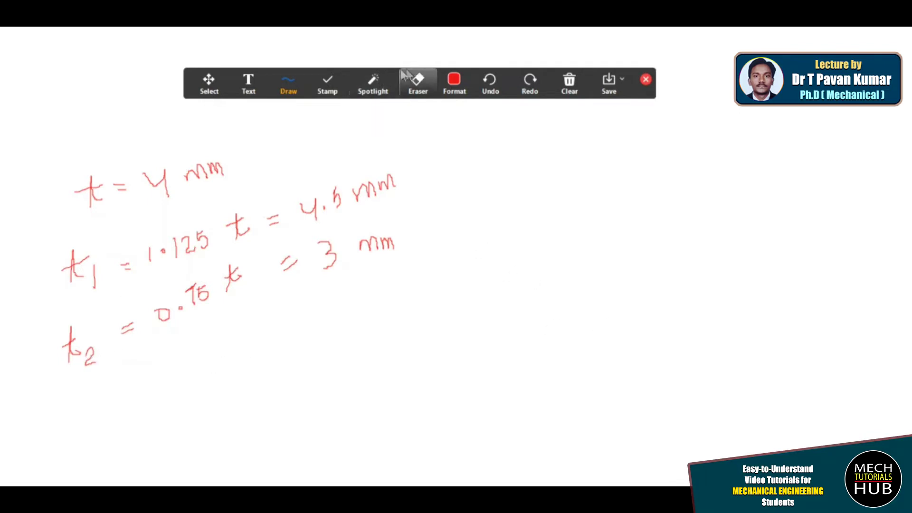
Draw two thin rectangular plates end to end beside the formulas, the first in blue and the second in green.
left_click(453, 82)
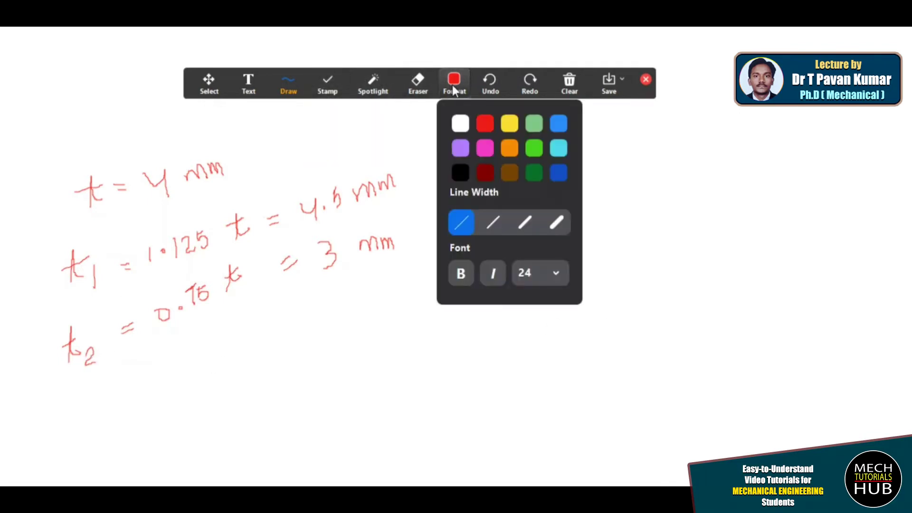
left_click(558, 124)
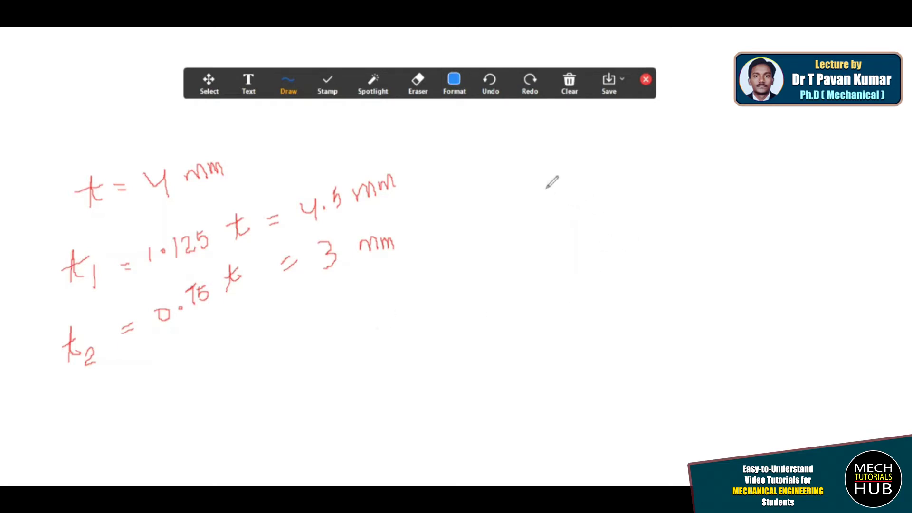
left_click_drag(495, 193, 603, 193)
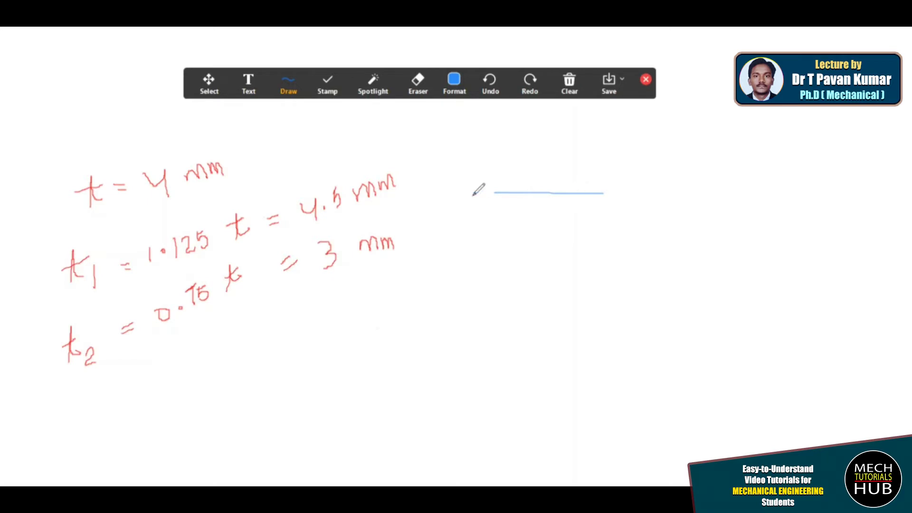
mouse_move(495, 193)
left_mouse_down()
mouse_move(495, 212)
mouse_move(593, 213)
mouse_move(608, 194)
left_mouse_up()
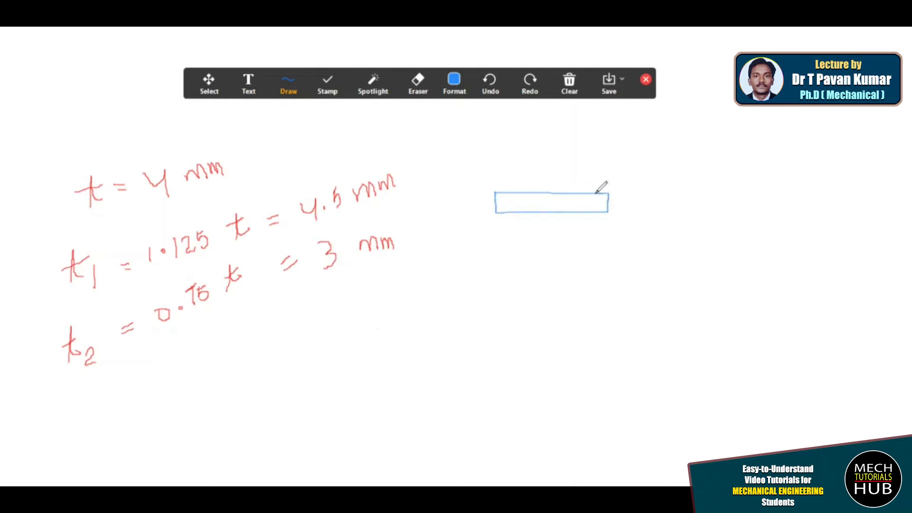
left_click(454, 82)
left_click(533, 149)
left_click_drag(610, 193, 721, 188)
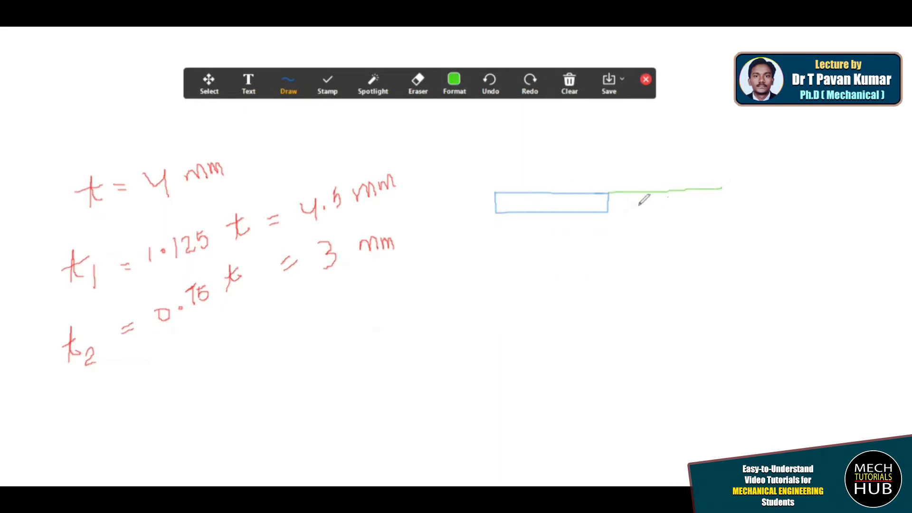
mouse_move(612, 210)
left_mouse_down()
mouse_move(726, 209)
mouse_move(727, 189)
mouse_move(710, 188)
left_mouse_up()
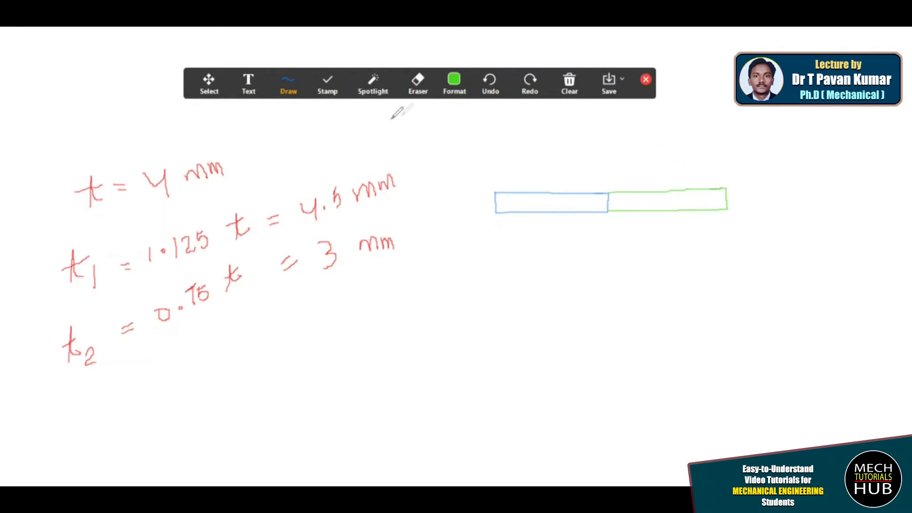
Draw a red cover strap with sloped ends along the top of the two joined plates.
left_click(454, 88)
left_click(485, 123)
mouse_move(510, 187)
left_mouse_down()
mouse_move(658, 181)
mouse_move(720, 190)
left_mouse_up()
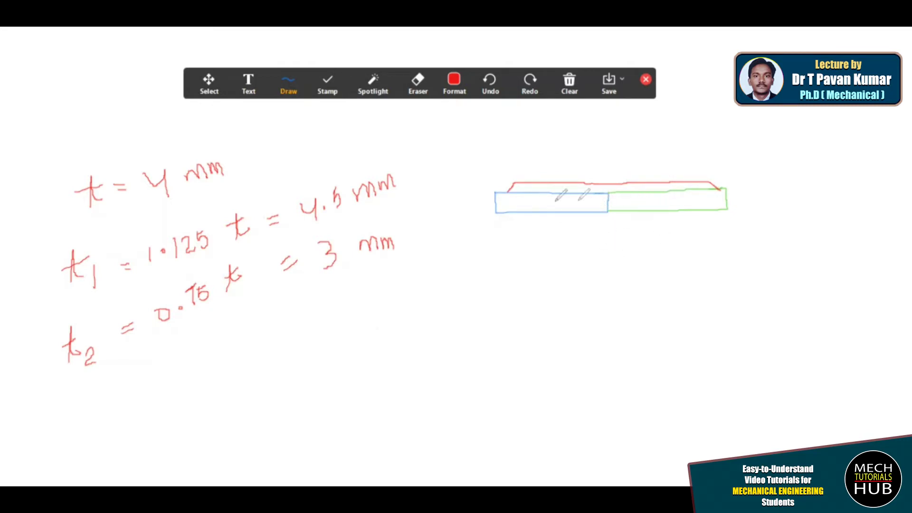
Draw a magenta round-headed rivet through the strap and each plate, admitting the waiting participant in between.
left_click(451, 83)
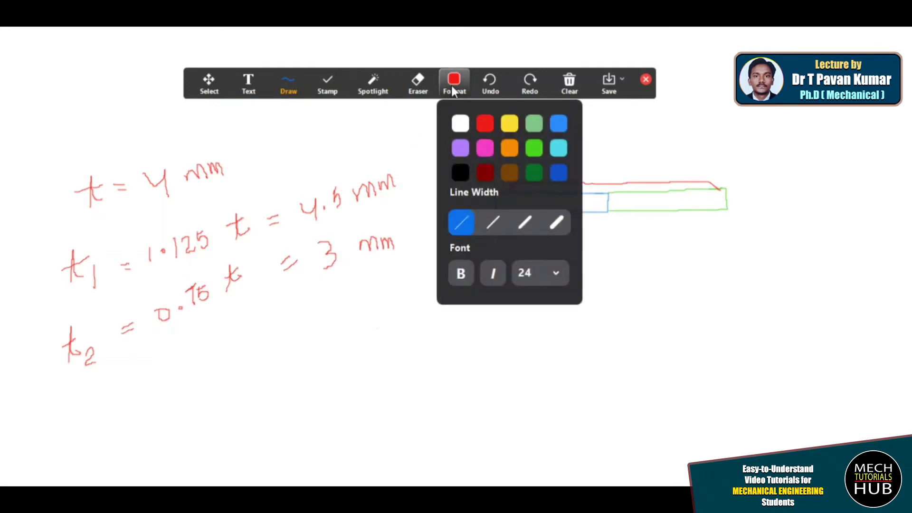
left_click(485, 149)
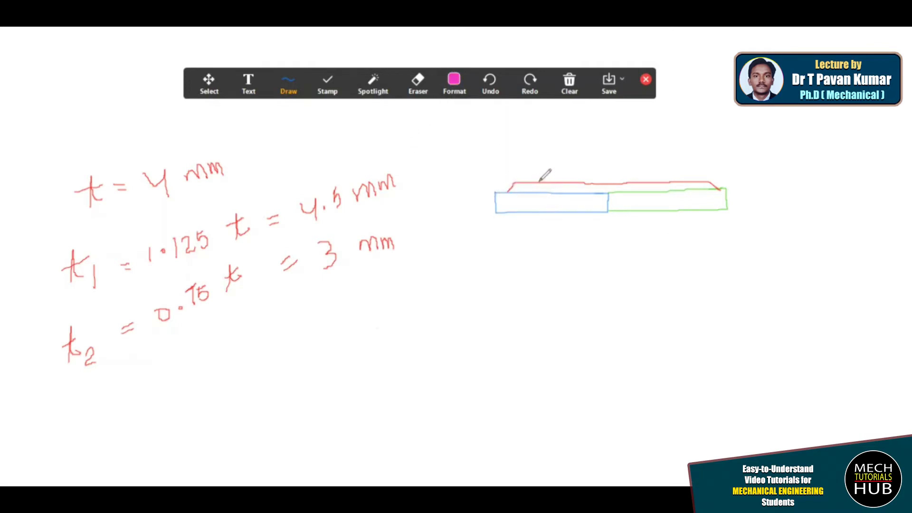
mouse_move(556, 171)
left_mouse_down()
mouse_move(569, 180)
mouse_move(549, 215)
left_mouse_up()
mouse_move(558, 183)
left_mouse_down()
mouse_move(559, 211)
mouse_move(548, 223)
mouse_move(567, 218)
left_mouse_up()
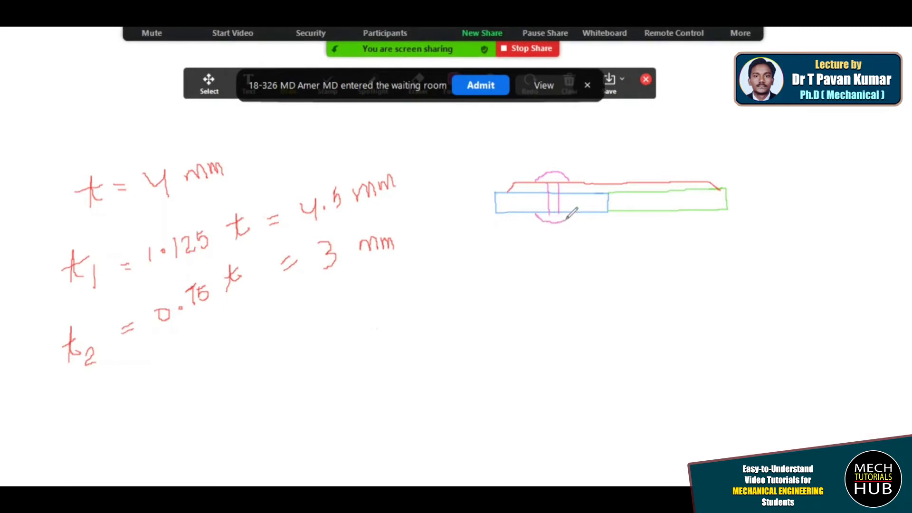
left_click(494, 87)
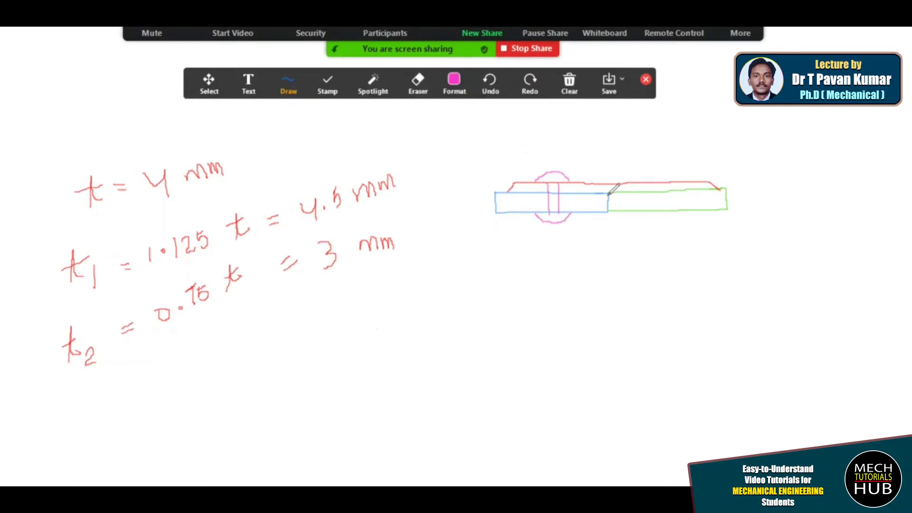
mouse_move(643, 181)
left_mouse_down()
mouse_move(654, 167)
mouse_move(678, 174)
mouse_move(654, 195)
mouse_move(655, 214)
mouse_move(671, 195)
mouse_move(675, 208)
mouse_move(658, 225)
mouse_move(678, 221)
mouse_move(672, 194)
mouse_move(675, 210)
left_mouse_up()
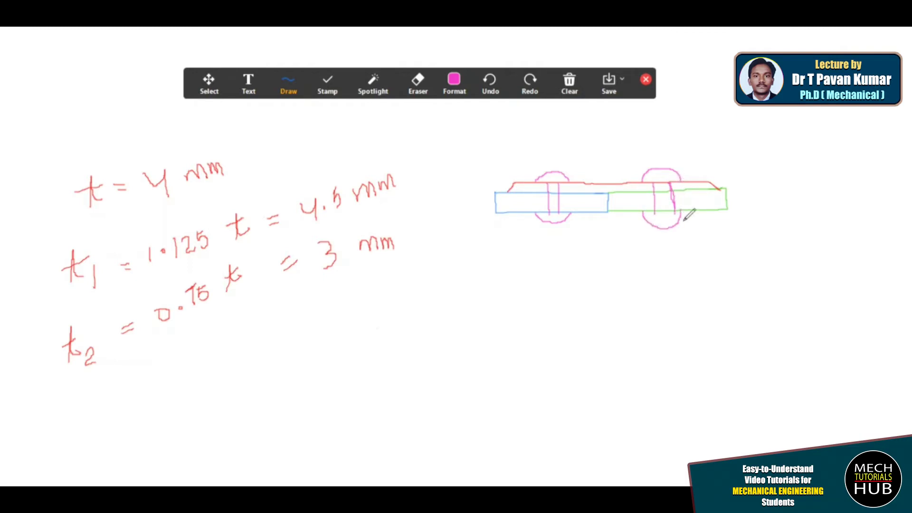
Draw a second pair of end-to-end plates below the first joint, one in blue and one in green.
left_click(459, 86)
left_click(555, 119)
left_click(454, 83)
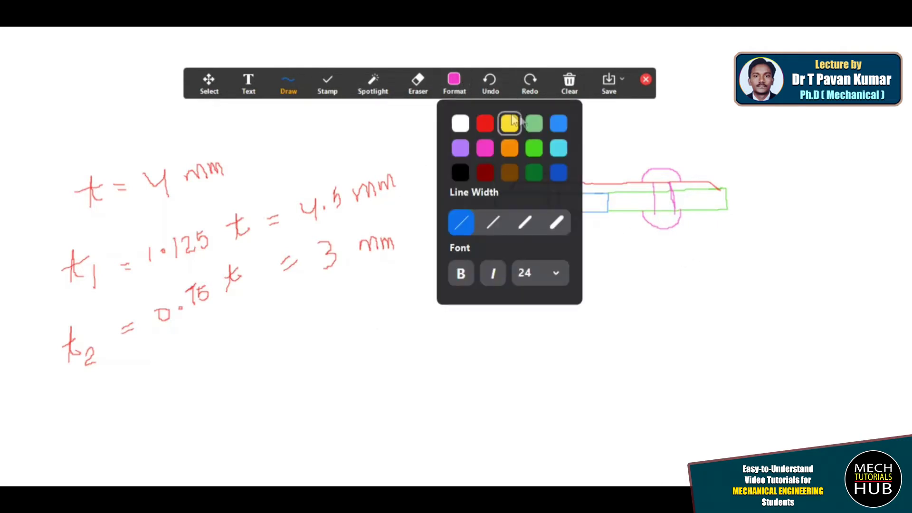
left_click(556, 122)
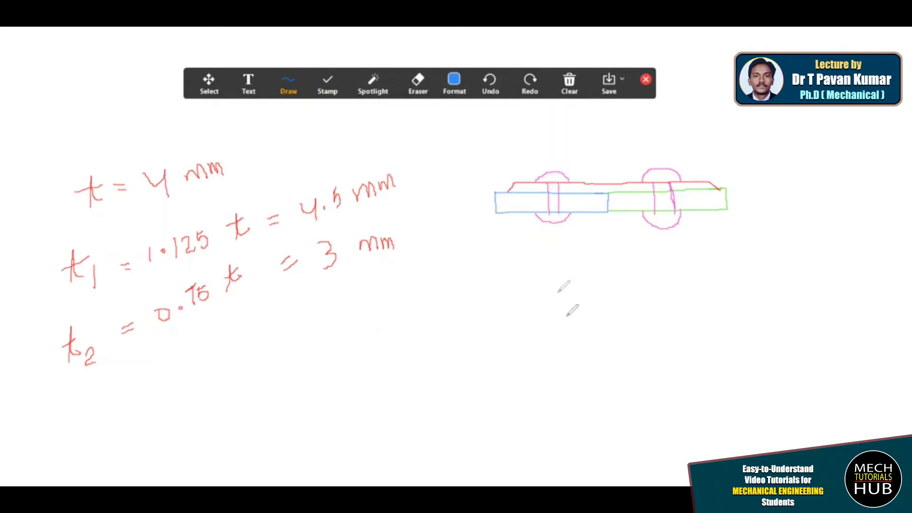
left_click_drag(506, 340, 605, 338)
mouse_move(507, 340)
left_mouse_down()
mouse_move(507, 353)
mouse_move(594, 357)
mouse_move(608, 355)
mouse_move(609, 337)
left_mouse_up()
left_click(454, 80)
left_click(533, 148)
left_click_drag(609, 337, 725, 334)
mouse_move(612, 357)
left_mouse_down()
mouse_move(723, 353)
mouse_move(723, 344)
mouse_move(725, 355)
left_mouse_up()
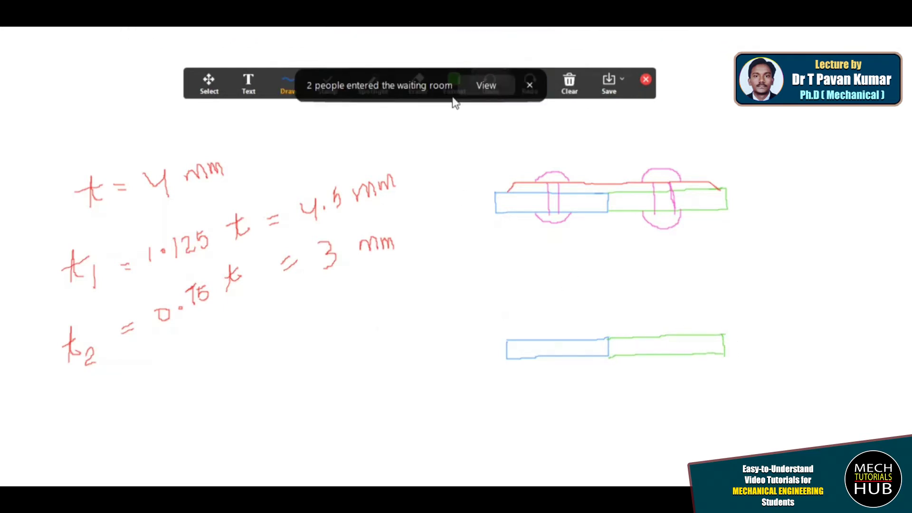
Admit everyone from the waiting room and minimize the participants window.
left_click(487, 87)
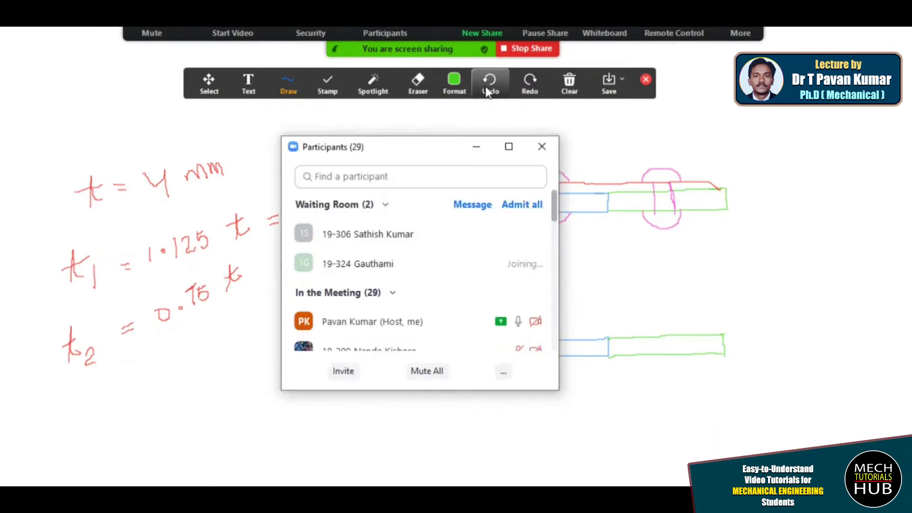
left_click(514, 207)
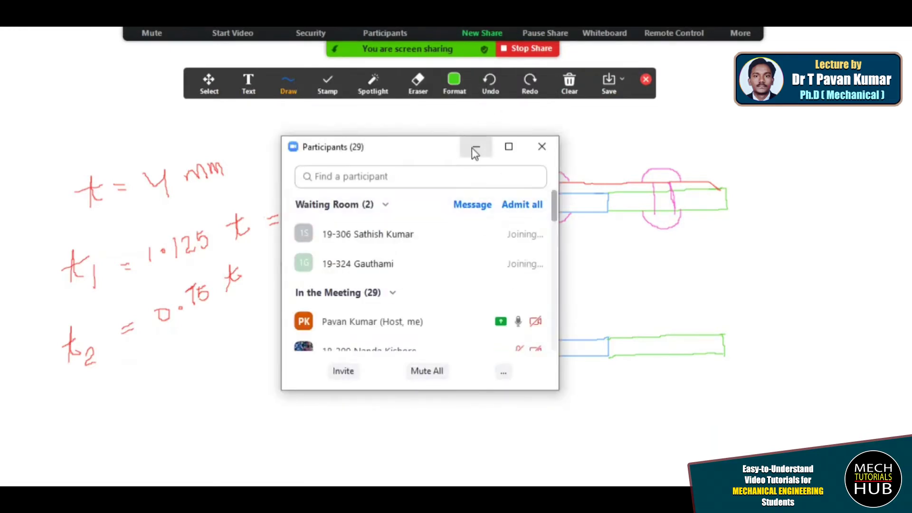
left_click(476, 148)
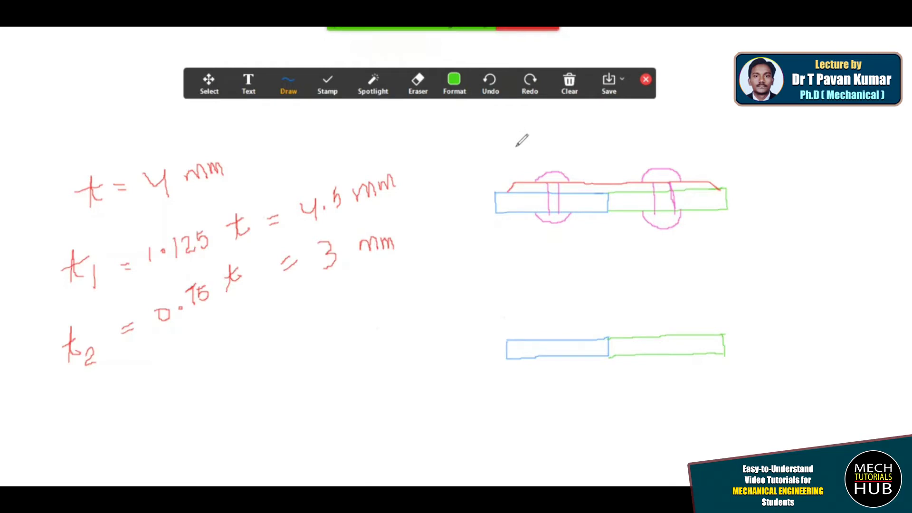
Draw magenta cover straps with sloped ends above and below the second pair of plates.
left_click(467, 88)
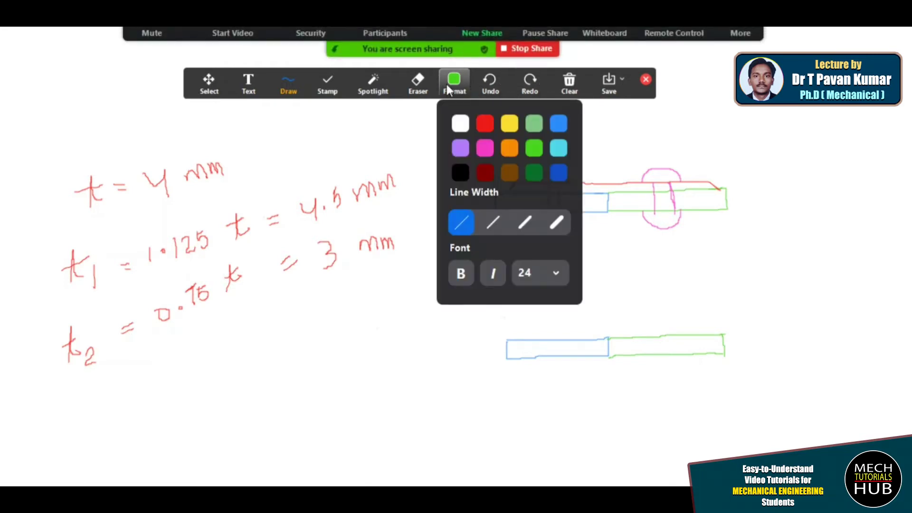
left_click(485, 148)
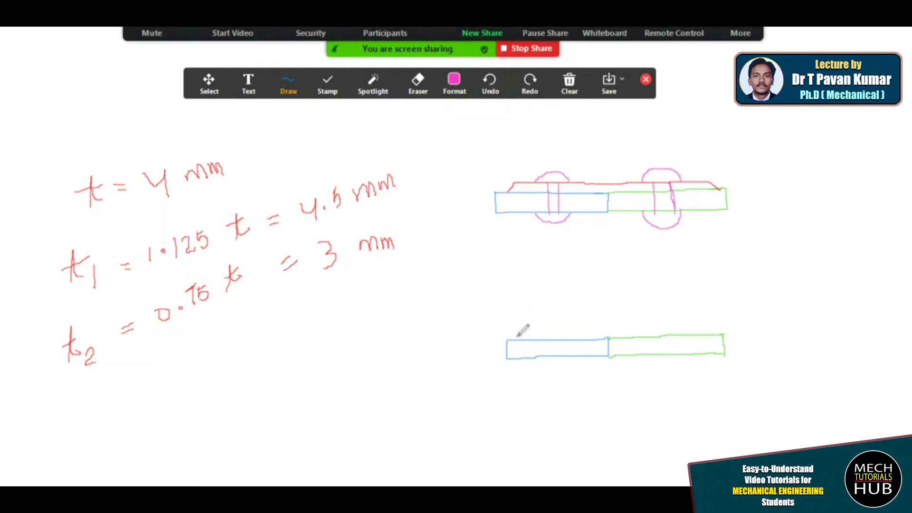
mouse_move(519, 339)
left_mouse_down()
mouse_move(522, 330)
mouse_move(552, 327)
mouse_move(702, 327)
mouse_move(713, 336)
left_mouse_up()
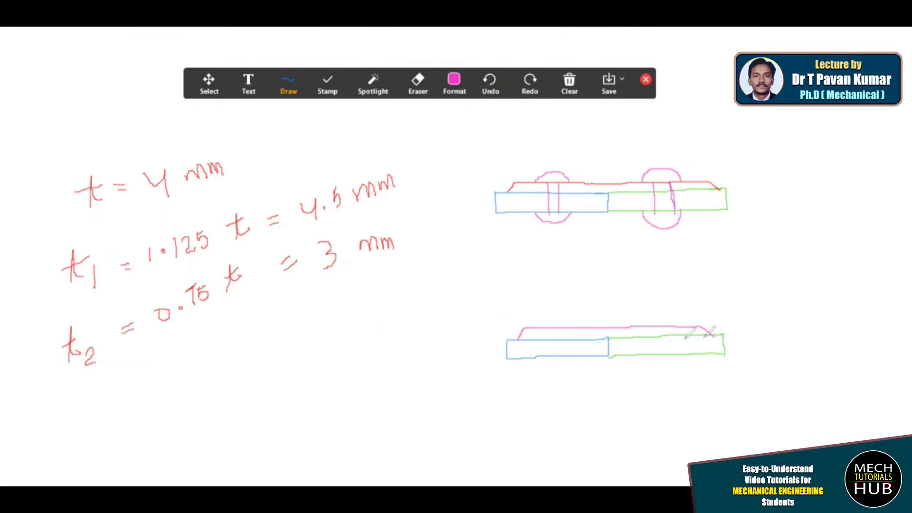
mouse_move(518, 357)
left_mouse_down()
mouse_move(594, 368)
mouse_move(704, 367)
left_mouse_up()
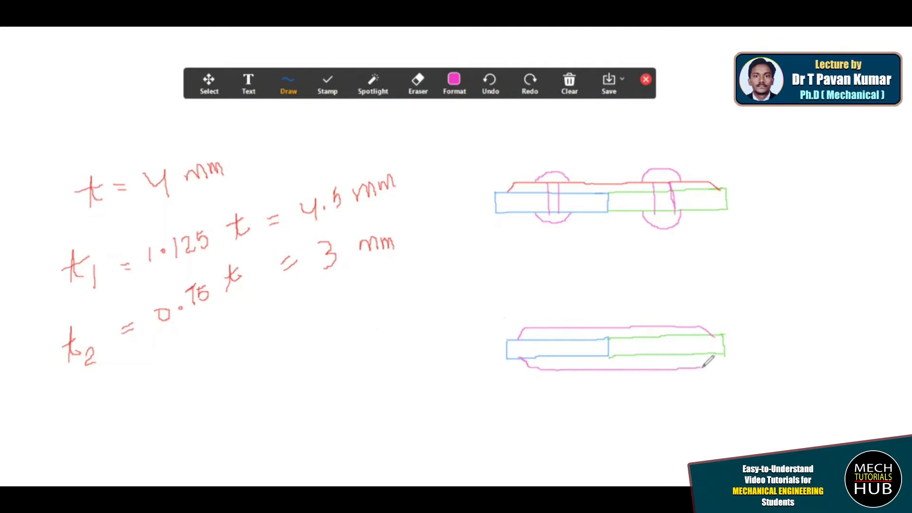
left_click_drag(708, 365, 713, 356)
Draw a blue round-headed rivet with dashed shank lines through each plate of the lower double-strap joint.
left_click(454, 86)
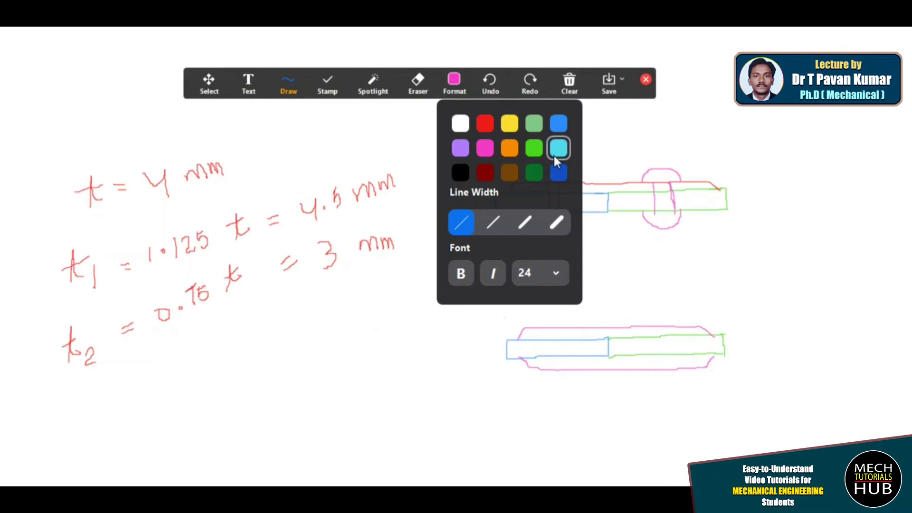
left_click(558, 123)
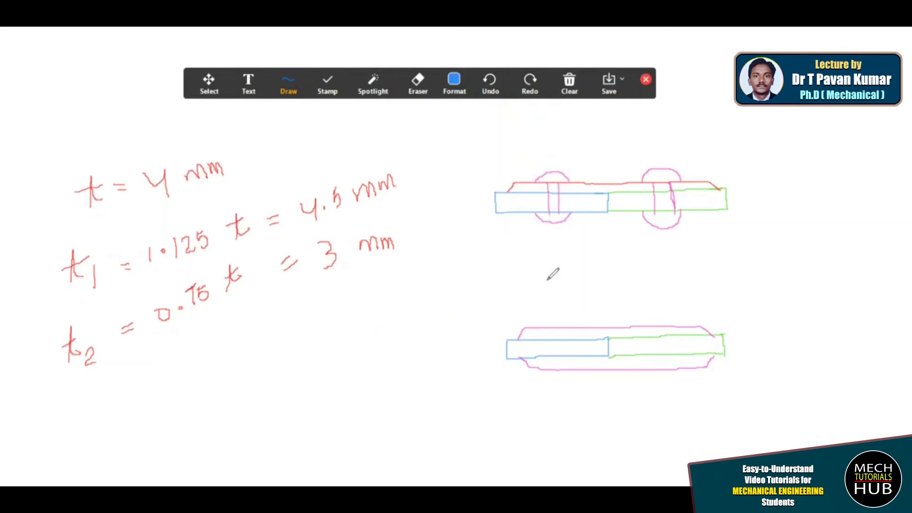
mouse_move(544, 325)
left_mouse_down()
mouse_move(567, 314)
mouse_move(584, 327)
left_mouse_up()
left_click_drag(548, 372, 576, 388)
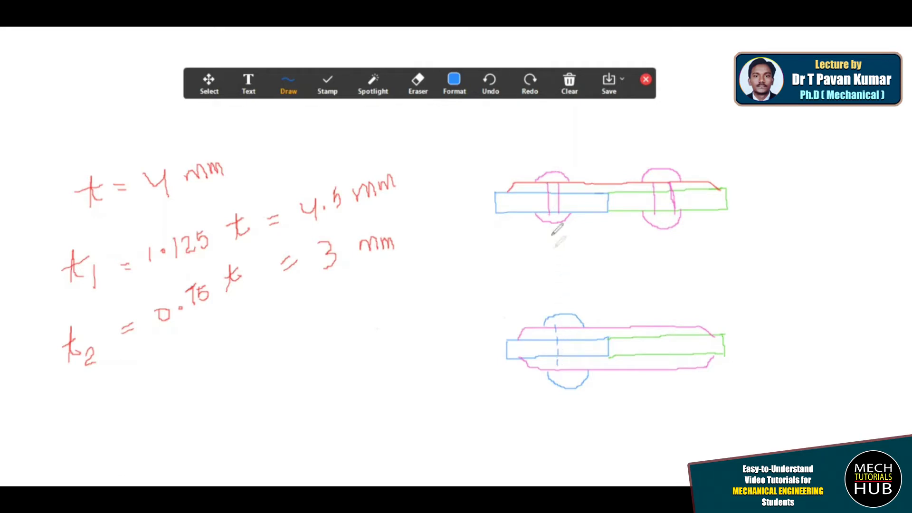
left_click_drag(573, 344, 572, 369)
mouse_move(636, 326)
left_mouse_down()
mouse_move(636, 308)
mouse_move(674, 304)
mouse_move(684, 328)
left_mouse_up()
mouse_move(642, 369)
left_mouse_down()
mouse_move(649, 385)
mouse_move(675, 387)
mouse_move(683, 375)
left_mouse_up()
left_click_drag(648, 323, 653, 375)
left_click_drag(670, 327, 673, 354)
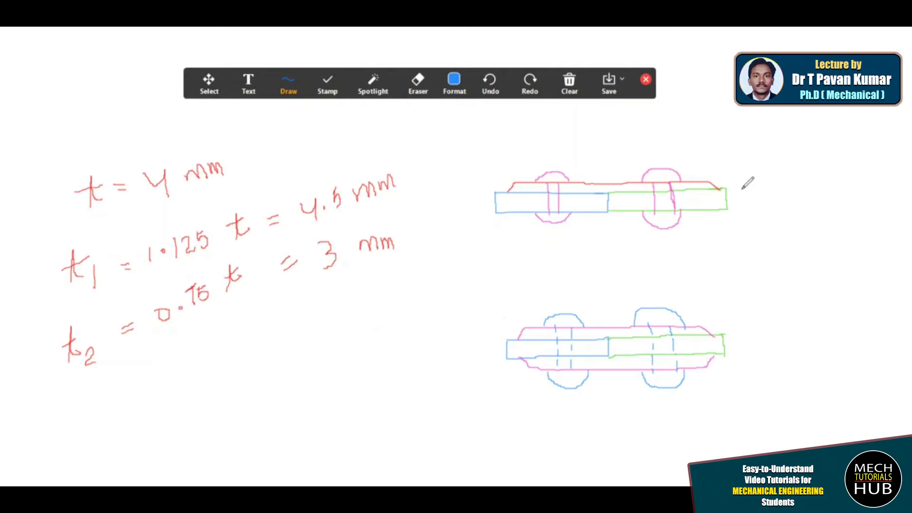
Label the upper joint sketch "SR SS BJ" and the lower joint sketch "SR DS BJ" in blue.
mouse_move(778, 149)
left_mouse_down()
mouse_move(767, 170)
mouse_move(789, 150)
mouse_move(788, 167)
mouse_move(796, 151)
mouse_move(799, 164)
left_mouse_up()
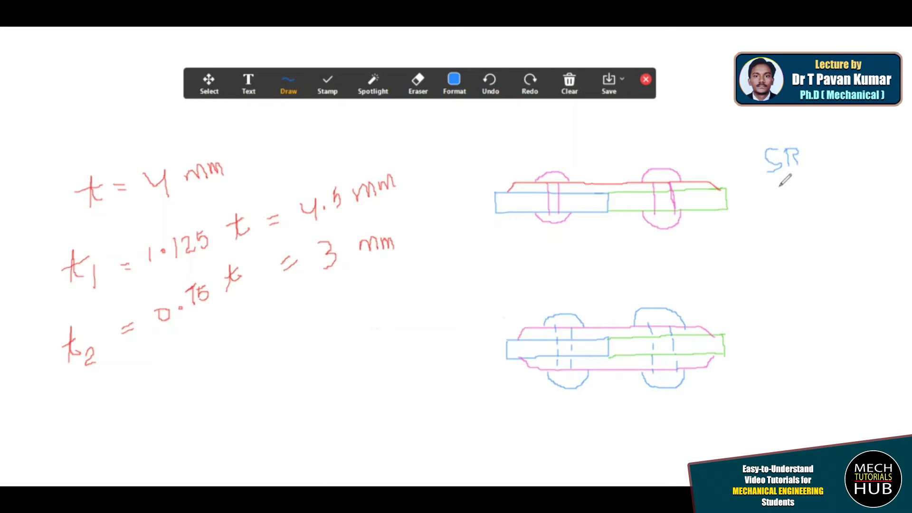
mouse_move(783, 186)
left_mouse_down()
mouse_move(768, 201)
mouse_move(803, 199)
mouse_move(777, 245)
mouse_move(809, 217)
left_mouse_up()
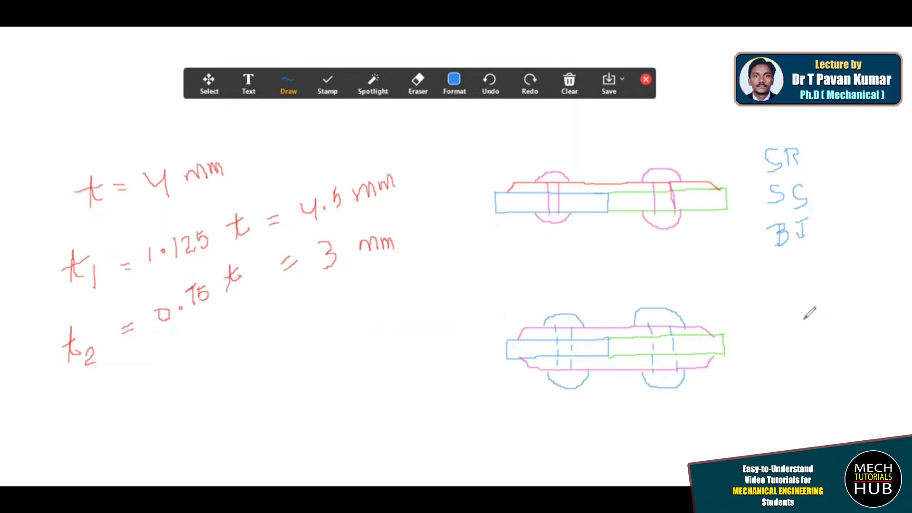
mouse_move(809, 317)
left_mouse_down()
mouse_move(796, 336)
mouse_move(818, 336)
mouse_move(831, 320)
mouse_move(831, 335)
mouse_move(799, 372)
left_mouse_up()
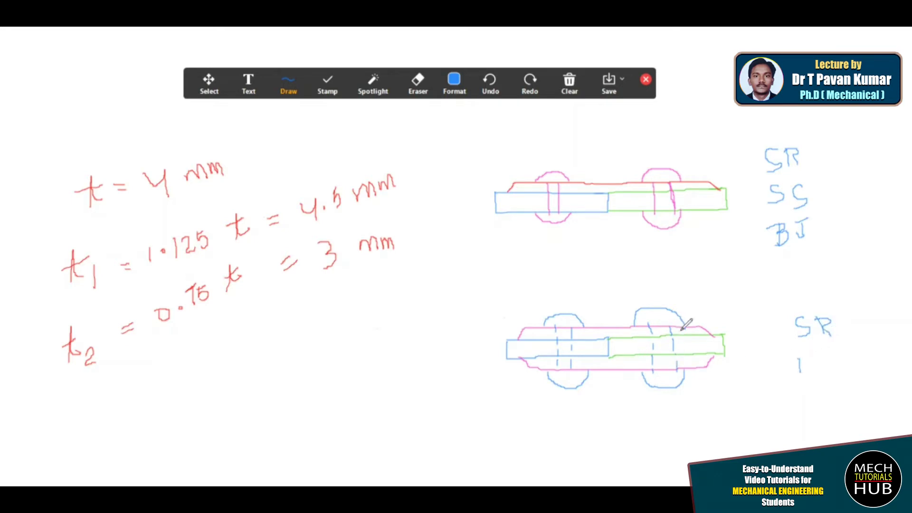
mouse_move(794, 360)
left_mouse_down()
mouse_move(807, 356)
mouse_move(800, 378)
mouse_move(824, 375)
mouse_move(809, 415)
mouse_move(817, 398)
mouse_move(813, 409)
mouse_move(832, 412)
mouse_move(846, 389)
left_mouse_up()
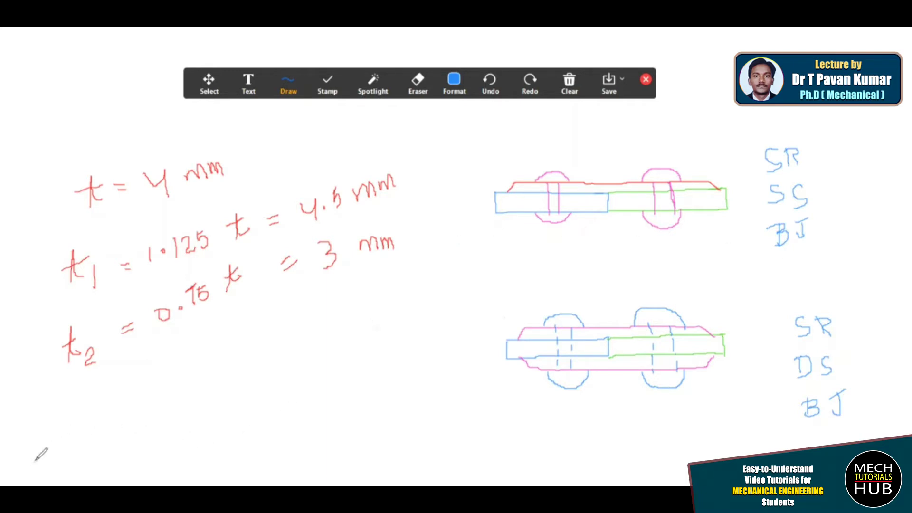
Write the rivet diameter calculation d = 6√t = 6×2 = 12 below the thickness formulas, with a vertical divider beside it.
mouse_move(85, 435)
left_mouse_down()
mouse_move(75, 446)
mouse_move(84, 427)
mouse_move(94, 452)
mouse_move(113, 446)
left_mouse_up()
mouse_move(147, 421)
left_mouse_down()
mouse_move(143, 435)
mouse_move(164, 442)
mouse_move(169, 410)
mouse_move(209, 407)
mouse_move(199, 427)
mouse_move(205, 418)
left_mouse_up()
left_click_drag(107, 478, 122, 481)
mouse_move(160, 457)
left_mouse_down()
mouse_move(148, 463)
mouse_move(153, 475)
mouse_move(173, 462)
mouse_move(190, 470)
mouse_move(206, 459)
mouse_move(208, 467)
mouse_move(237, 449)
mouse_move(258, 457)
left_mouse_up()
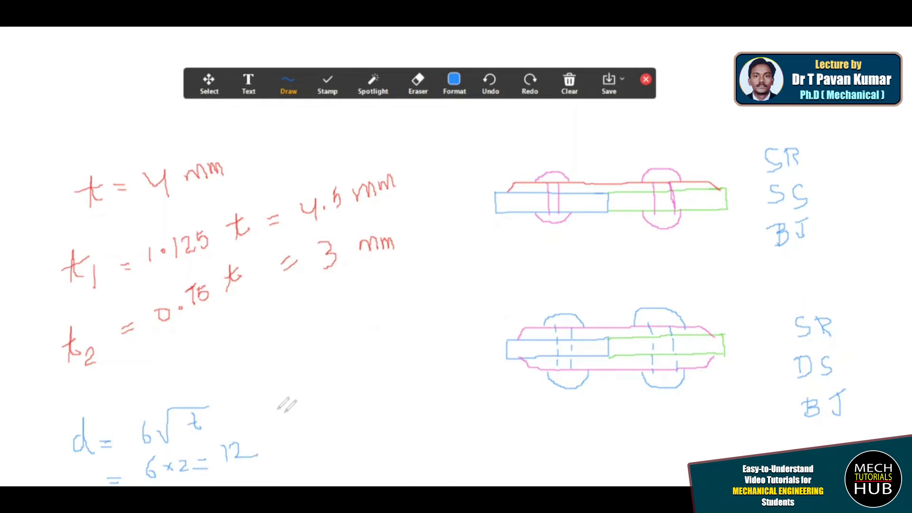
left_click_drag(269, 371, 276, 485)
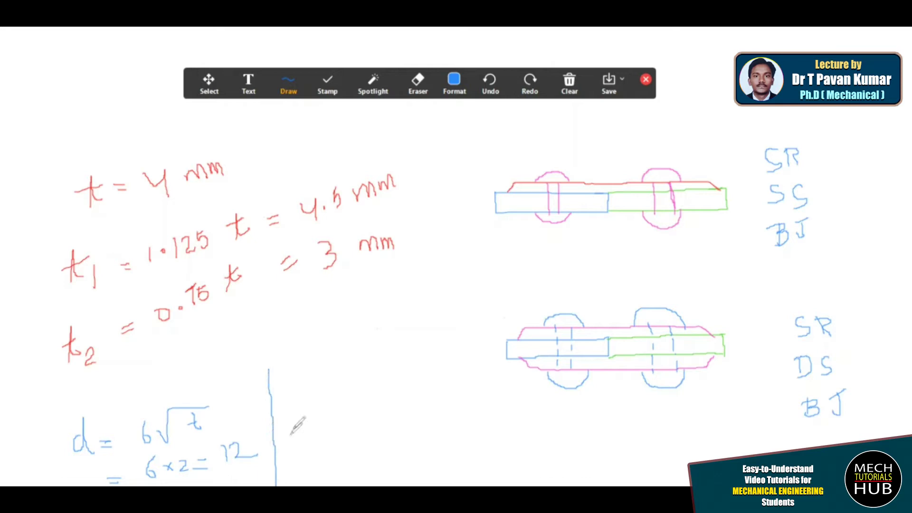
Write the pitch calculation P = 3d = 3×12 = 36 beside the diameter calculation.
mouse_move(300, 391)
left_mouse_down()
mouse_move(302, 402)
mouse_move(332, 409)
mouse_move(372, 372)
mouse_move(373, 404)
left_mouse_up()
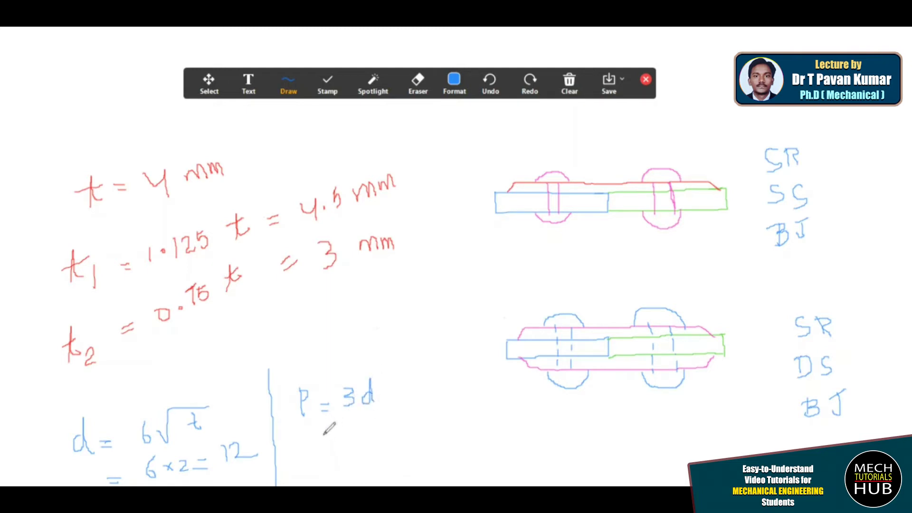
left_click_drag(321, 433, 330, 433)
mouse_move(321, 439)
left_mouse_down()
mouse_move(352, 430)
mouse_move(341, 444)
left_mouse_up()
mouse_move(377, 419)
left_mouse_down()
mouse_move(367, 439)
mouse_move(397, 419)
mouse_move(403, 430)
mouse_move(418, 429)
left_mouse_up()
left_click_drag(335, 489, 347, 485)
left_click_drag(386, 457, 381, 468)
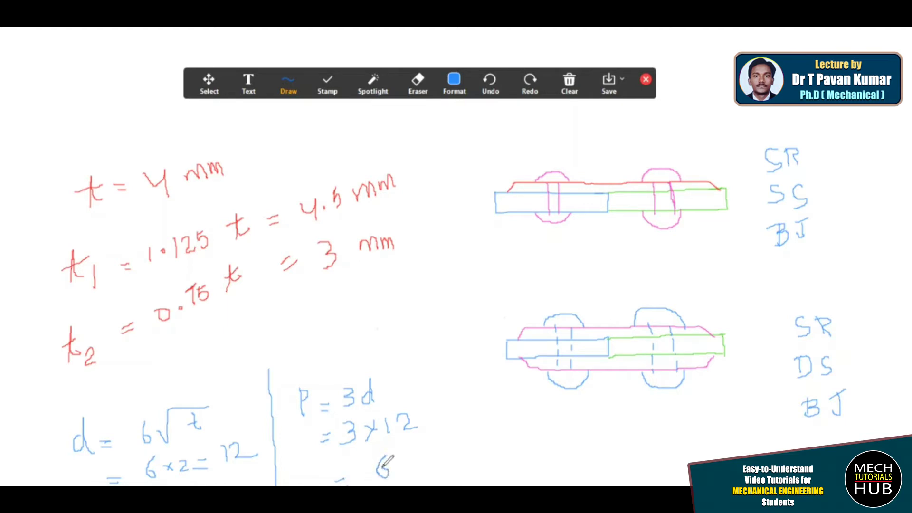
left_click_drag(367, 475, 359, 484)
Mark t = 4 mm as given and label thicknesses 4.5 and t = 4 on the upper joint, and 3, 4 and 3 on the lower.
mouse_move(249, 153)
left_mouse_down()
mouse_move(265, 167)
mouse_move(277, 153)
left_mouse_up()
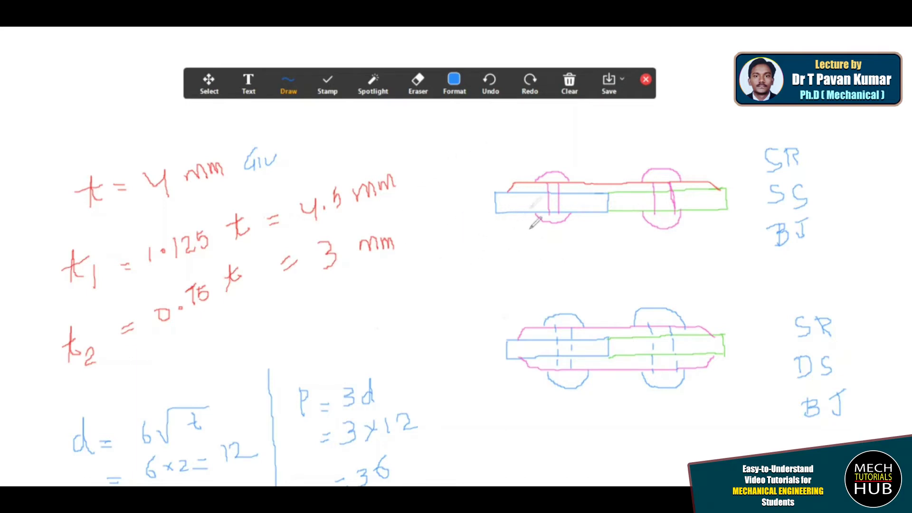
mouse_move(467, 194)
left_mouse_down()
mouse_move(479, 193)
mouse_move(485, 220)
mouse_move(451, 212)
mouse_move(464, 215)
left_mouse_up()
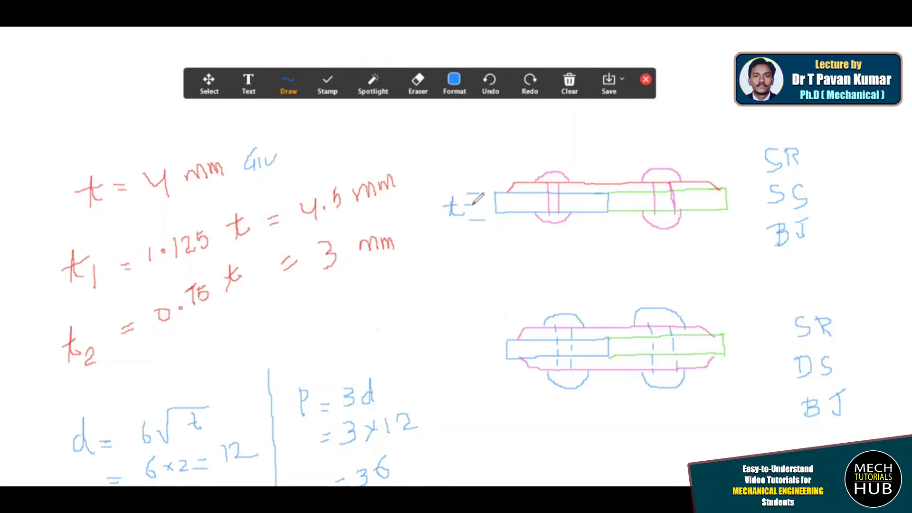
mouse_move(480, 197)
left_mouse_down()
mouse_move(494, 196)
mouse_move(492, 212)
left_mouse_up()
left_click_drag(477, 161, 489, 185)
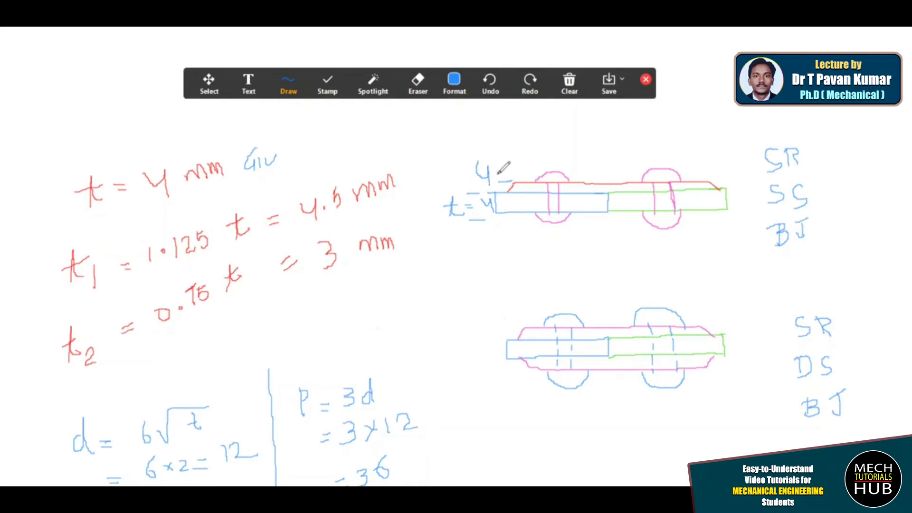
mouse_move(507, 159)
left_mouse_down()
mouse_move(512, 175)
mouse_move(515, 155)
left_mouse_up()
left_click_drag(509, 324, 498, 331)
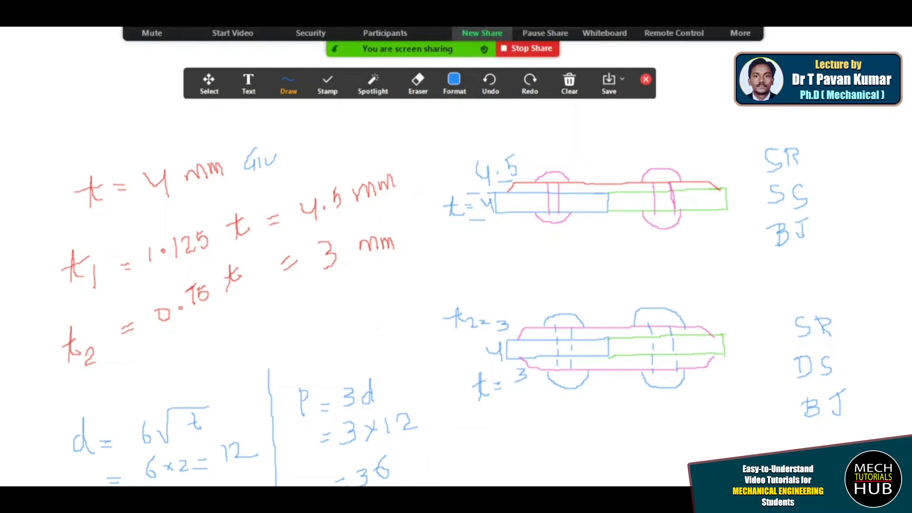
Switch the share to the SOLIDWORKS rivet window and back to the whiteboard.
left_click(482, 33)
double_click(183, 338)
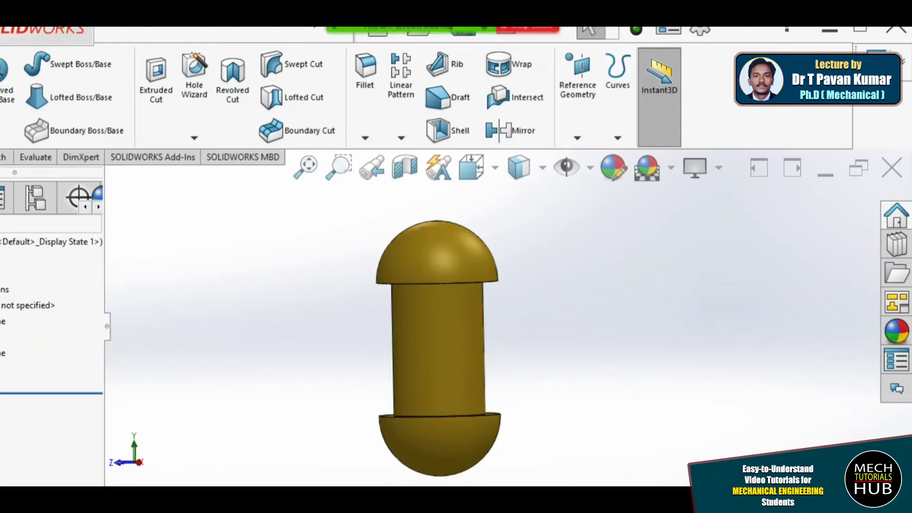
left_click(473, 28)
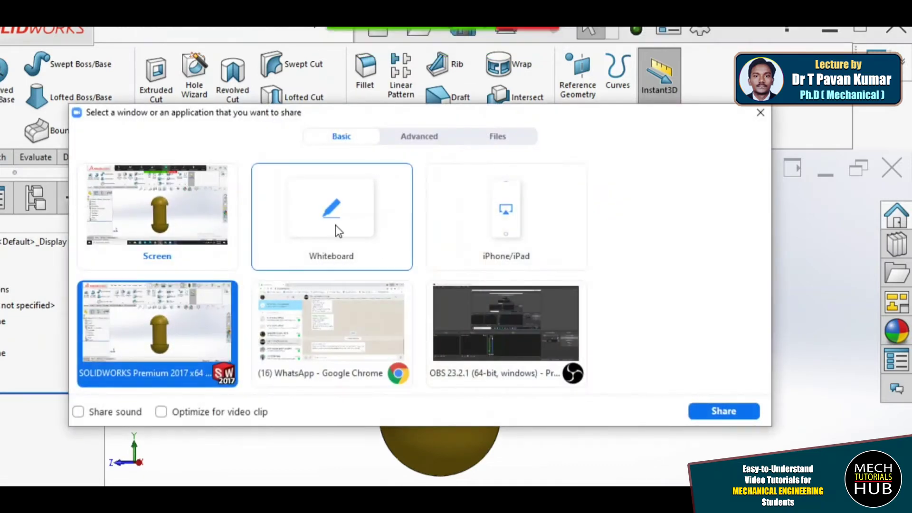
double_click(331, 216)
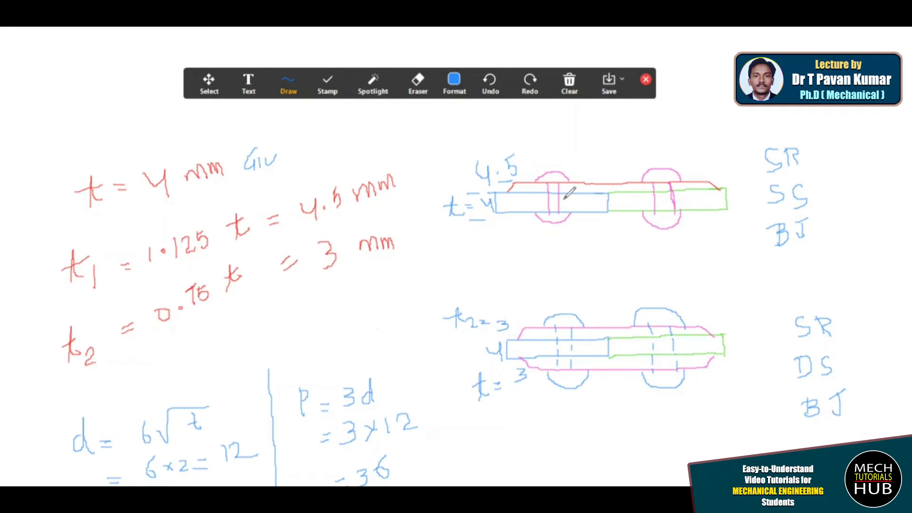
Switch the screen share from the whiteboard to the SOLIDWORKS Premium 2017 window showing the rivet.
left_click(482, 33)
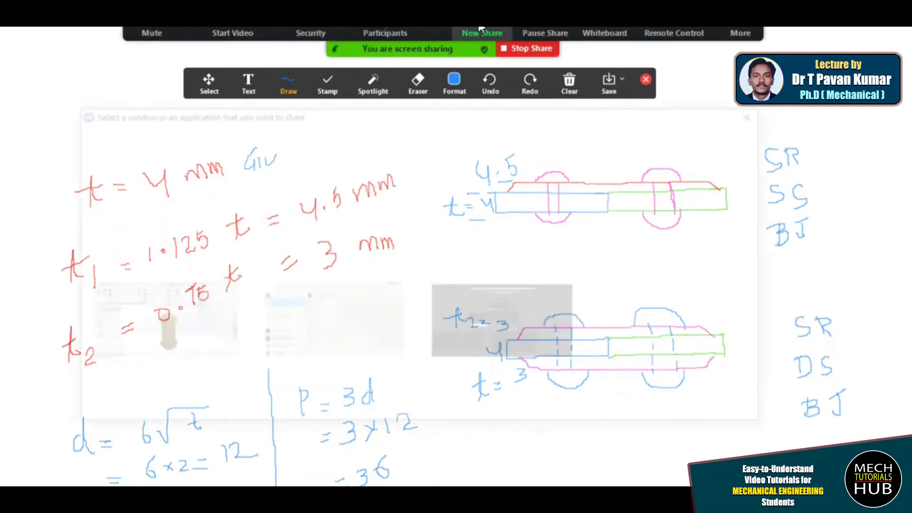
left_click(161, 354)
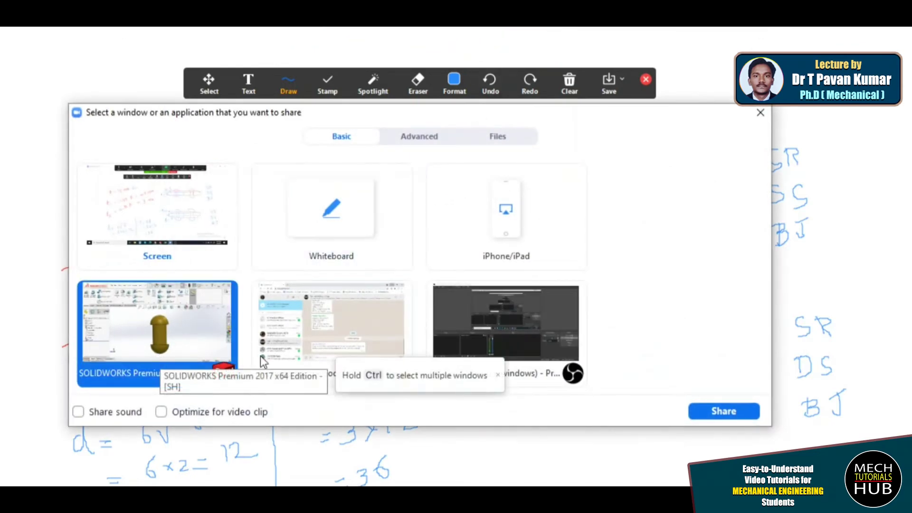
double_click(179, 344)
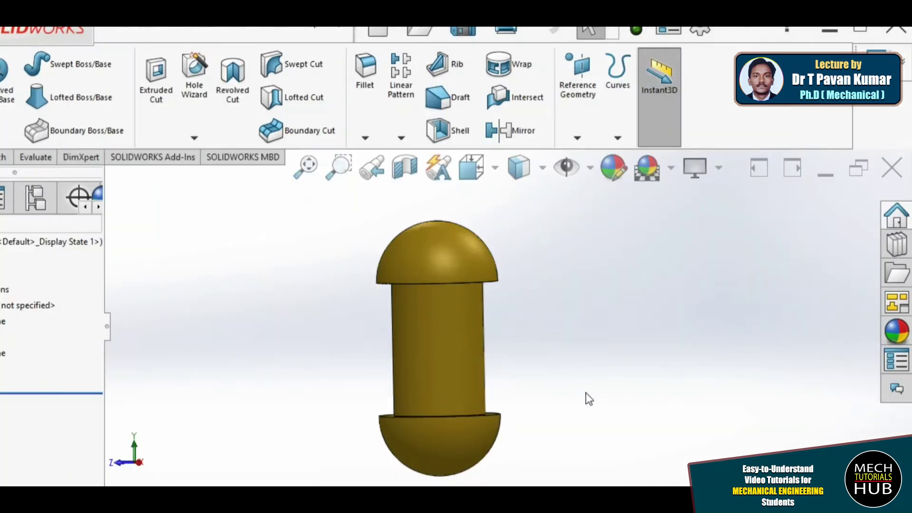
Orient the rivet model to a straight side view and admit the waiting participant.
scroll(473, 373, "down", 1)
scroll(473, 373, "up", 3)
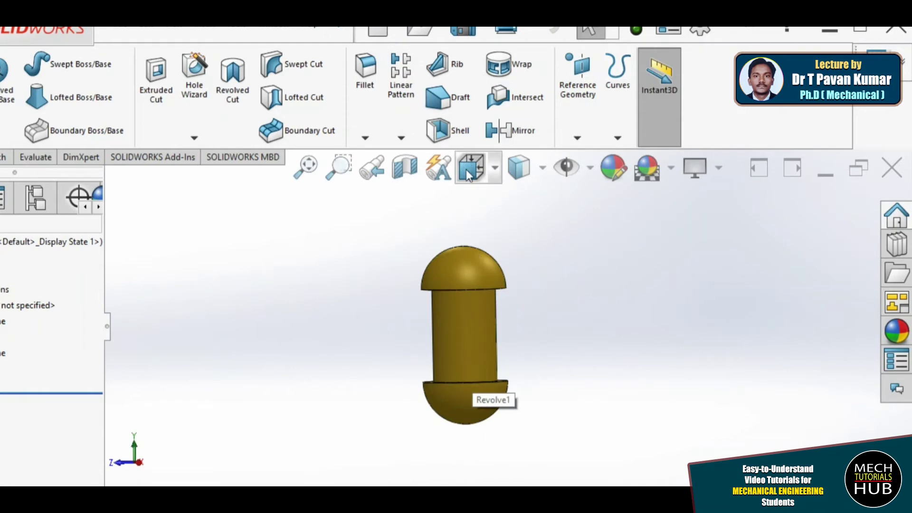
left_click(468, 176)
left_click(514, 373)
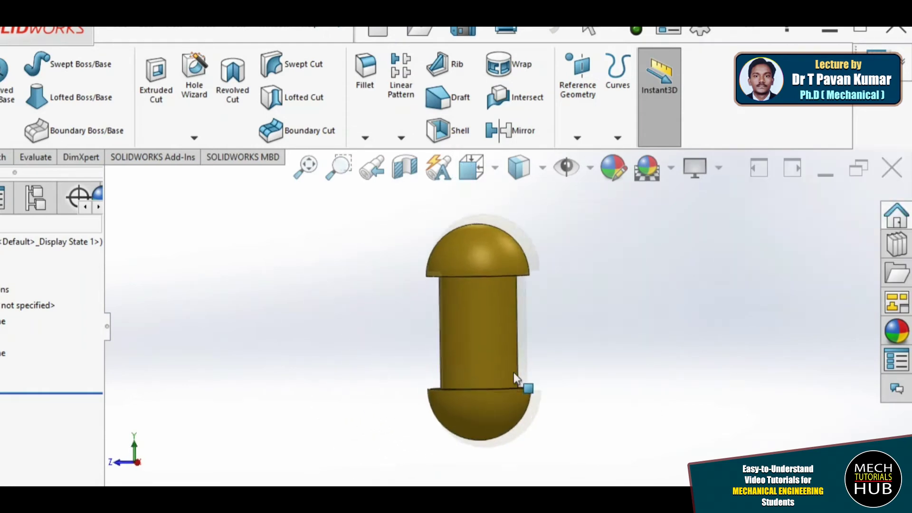
scroll(364, 408, "up", 2)
scroll(440, 282, "down", 1)
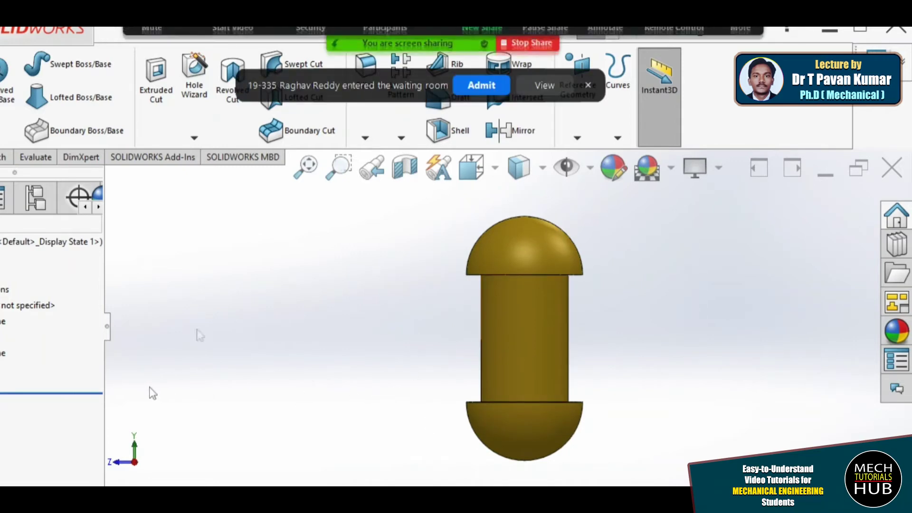
left_click(492, 88)
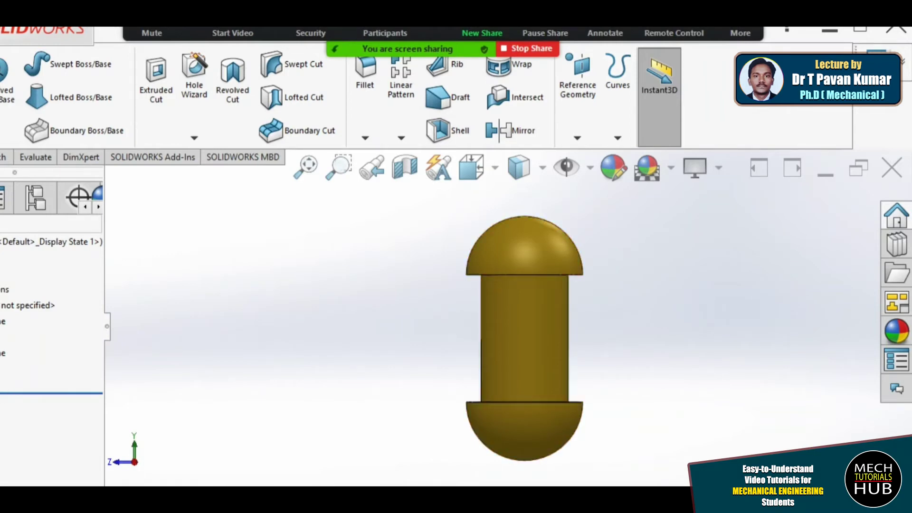
Open the rivet's revolve profile Sketch1 for editing and turn the view square to the sketch plane.
left_click(0, 385)
right_click(2, 400)
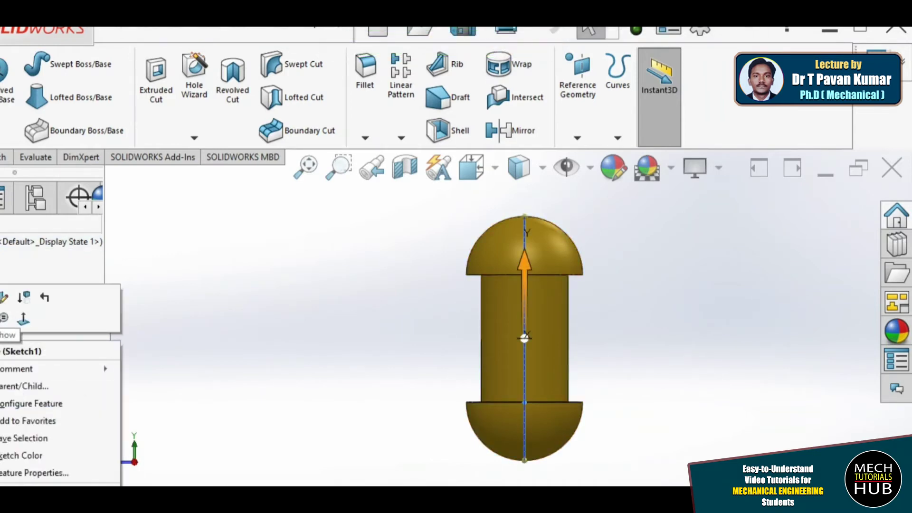
left_click(1, 319)
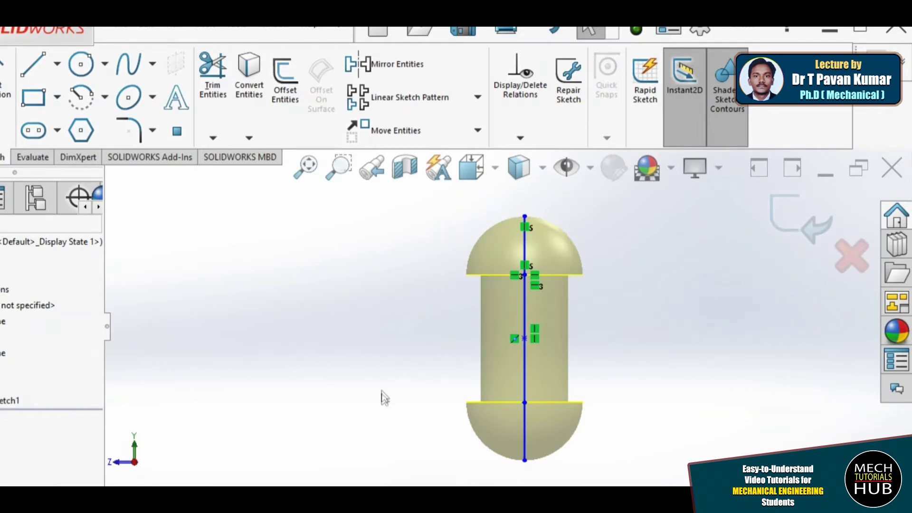
left_click(480, 171)
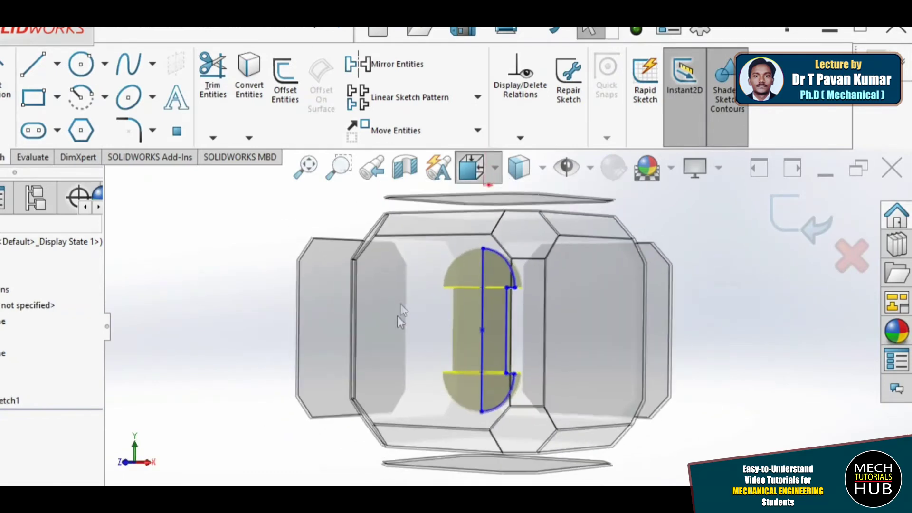
left_click(409, 332)
scroll(497, 362, "down", 5)
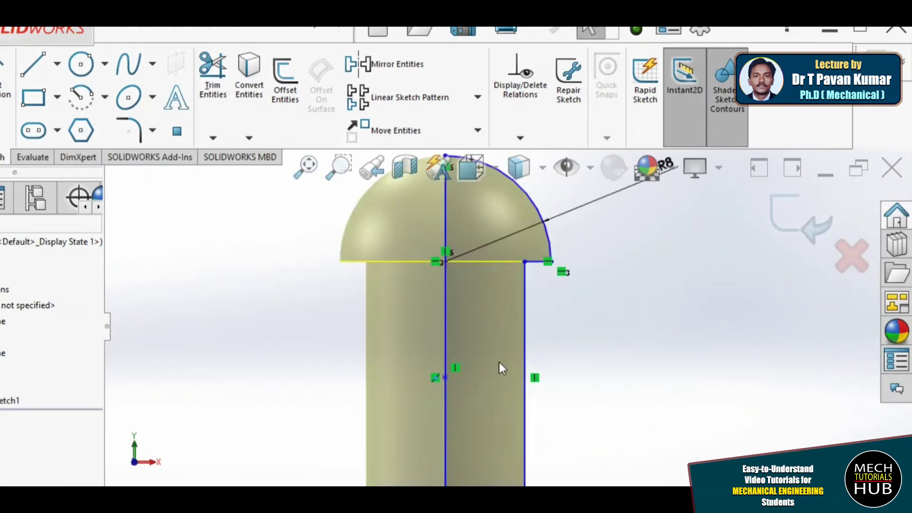
scroll(485, 371, "up", 3)
Dimension the length of the rivet shank between the undersides of the two heads.
left_click(7, 81)
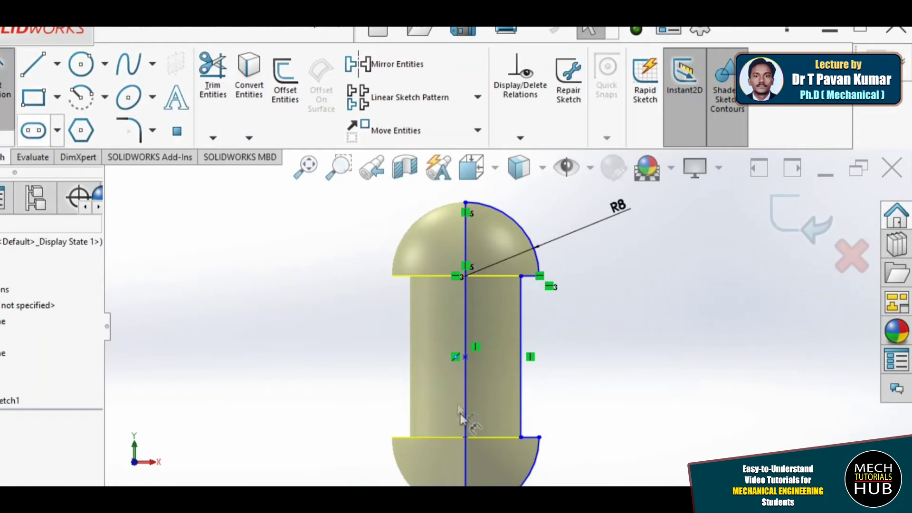
left_click(522, 333)
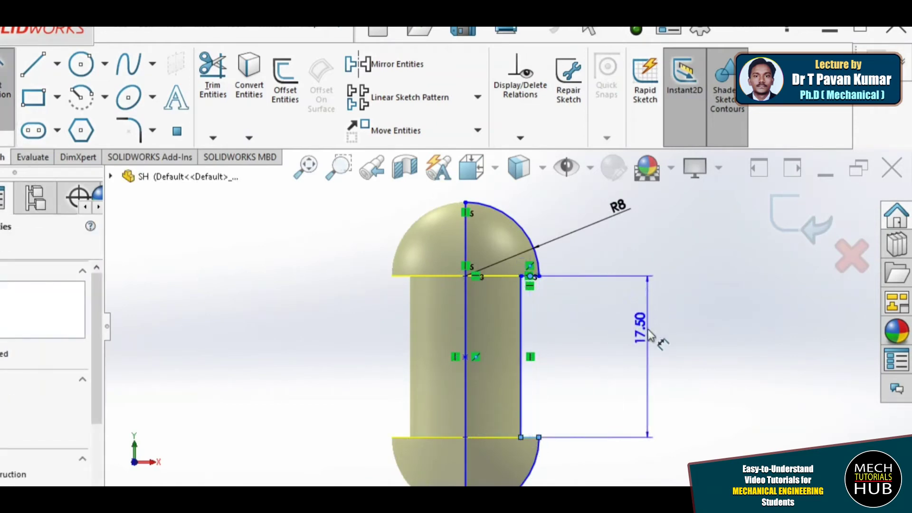
left_click(649, 332)
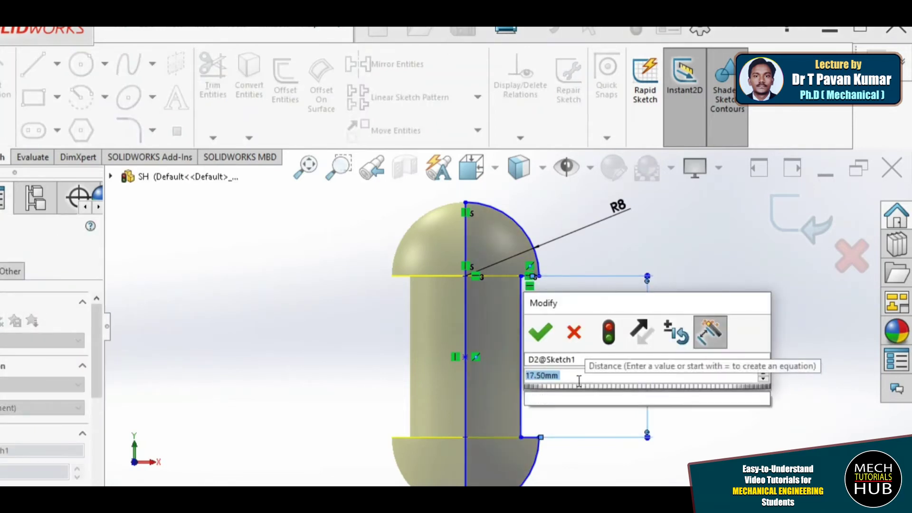
Try a shank length of 8.5 mm and undo the change.
type("8.5")
key("Return")
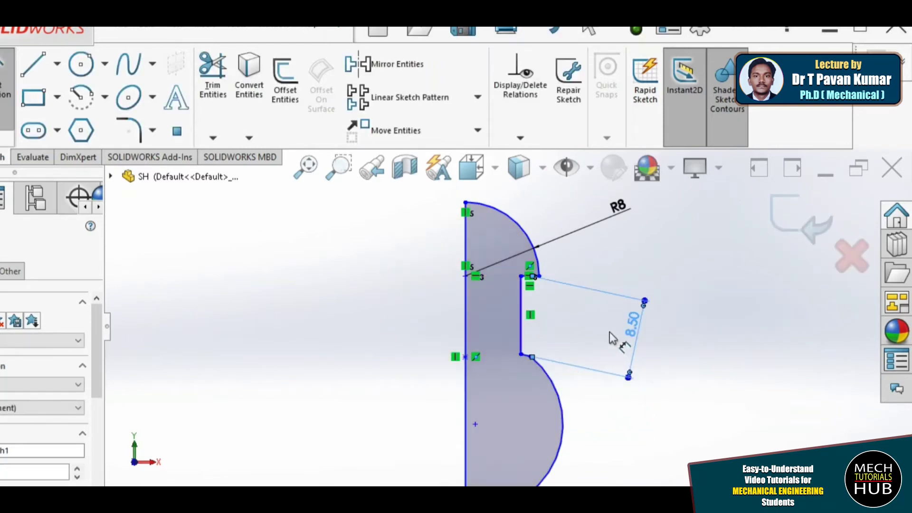
key("ctrl+z")
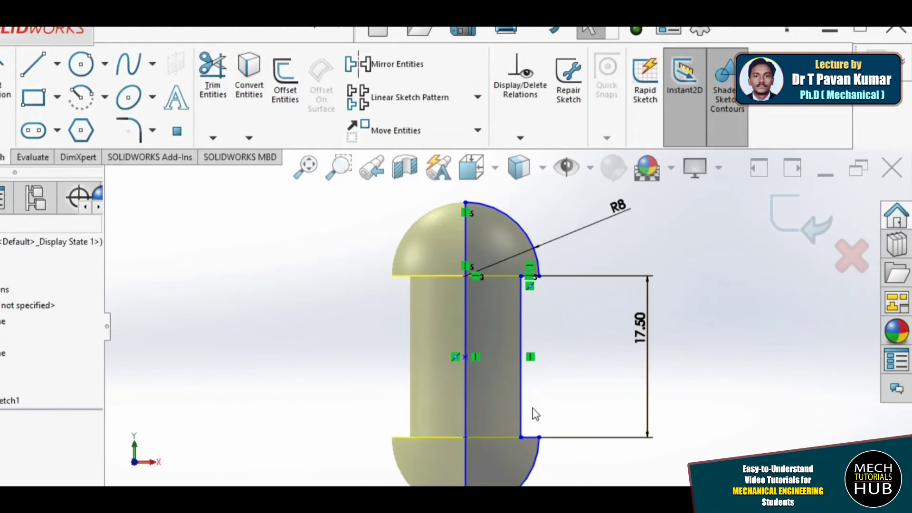
Trim away the lower head's arc and underside line, the central axis line and the shank's side line.
scroll(528, 404, "up", 5)
scroll(515, 334, "down", 4)
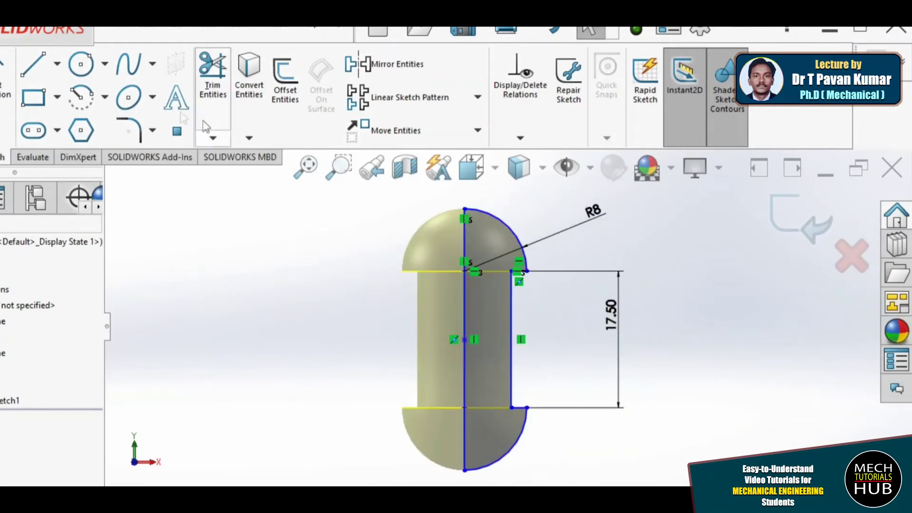
left_click(213, 76)
scroll(436, 443, "down", 2)
mouse_move(591, 474)
left_mouse_down()
mouse_move(519, 403)
mouse_move(472, 403)
left_mouse_up()
left_click_drag(571, 371, 604, 325)
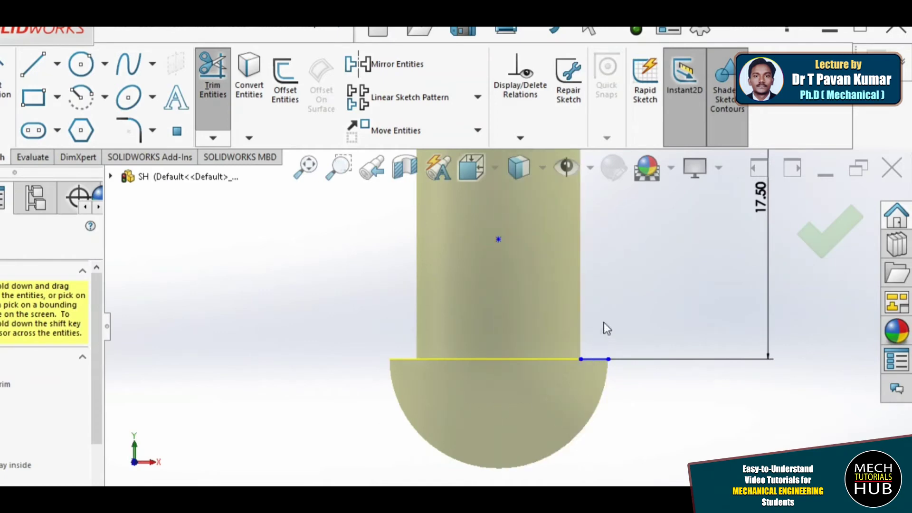
scroll(576, 418, "up", 4)
scroll(508, 288, "down", 6)
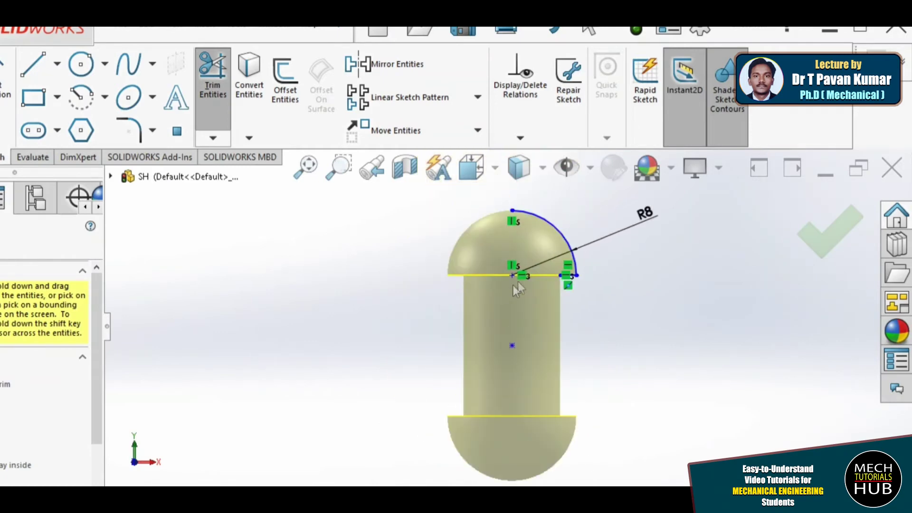
Draw a vertical shank line downward from the inner end of the upper head's underside and dimension its length as 8.5 mm.
scroll(539, 385, "up", 3)
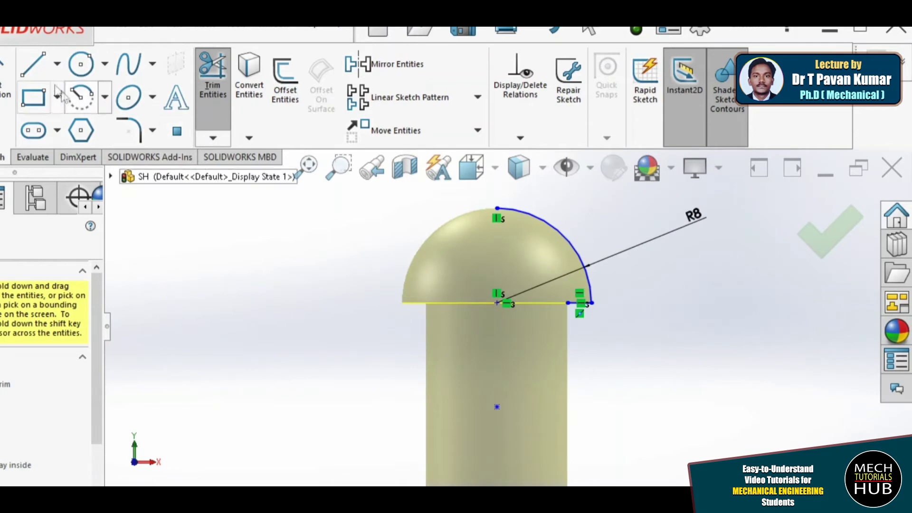
left_click(40, 76)
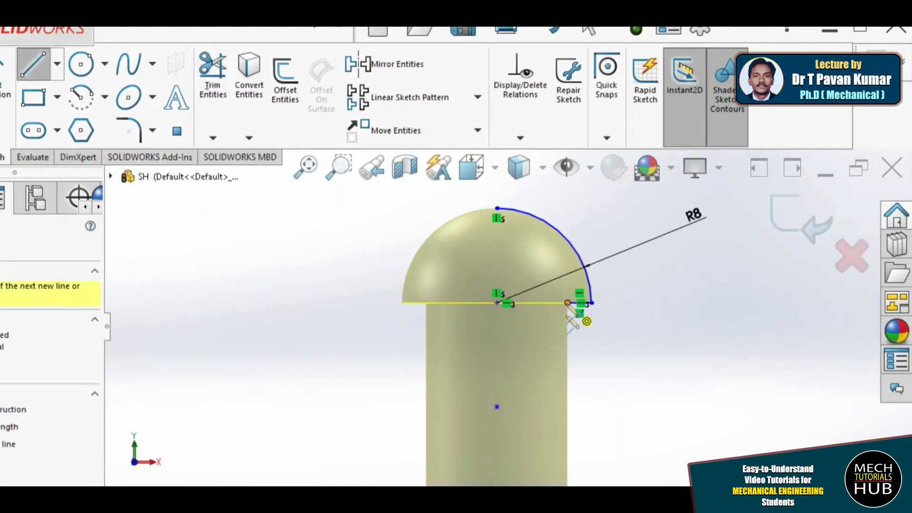
left_click(568, 436)
right_click(615, 390)
left_click(650, 385)
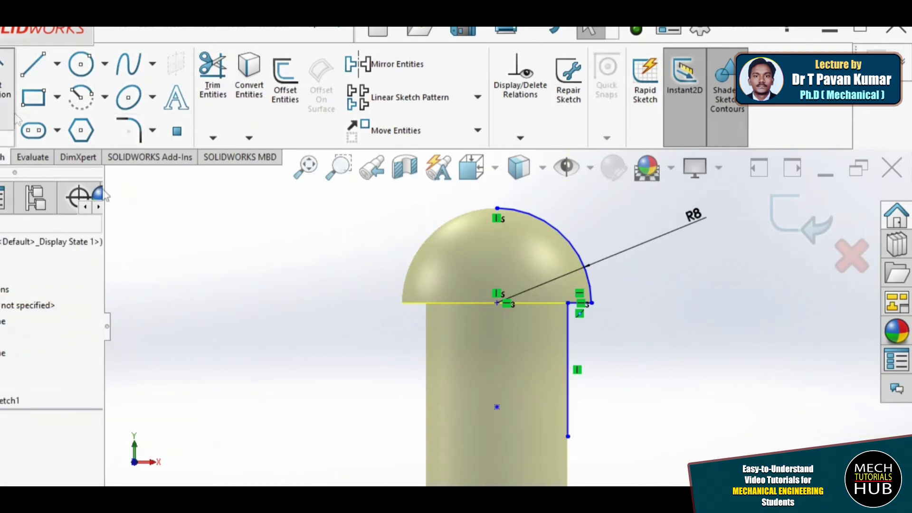
left_click(570, 416)
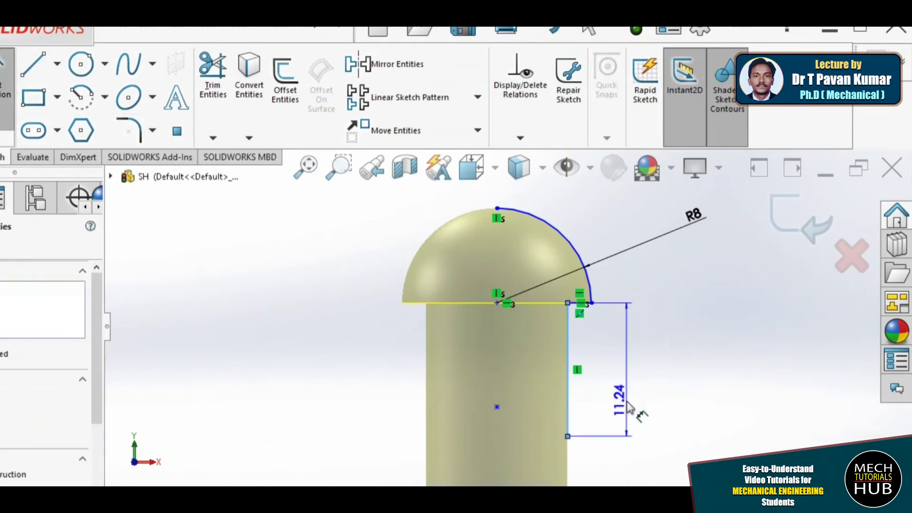
left_click(628, 406)
type("8.5")
key("Return")
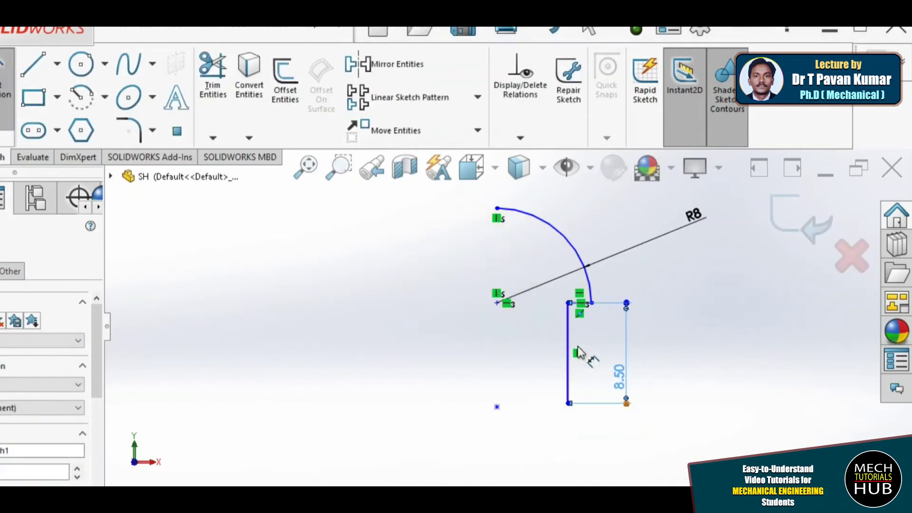
Draw the vertical axis line from the top end of the head arc down to the origin.
scroll(570, 352, "down", 3)
scroll(555, 333, "up", 3)
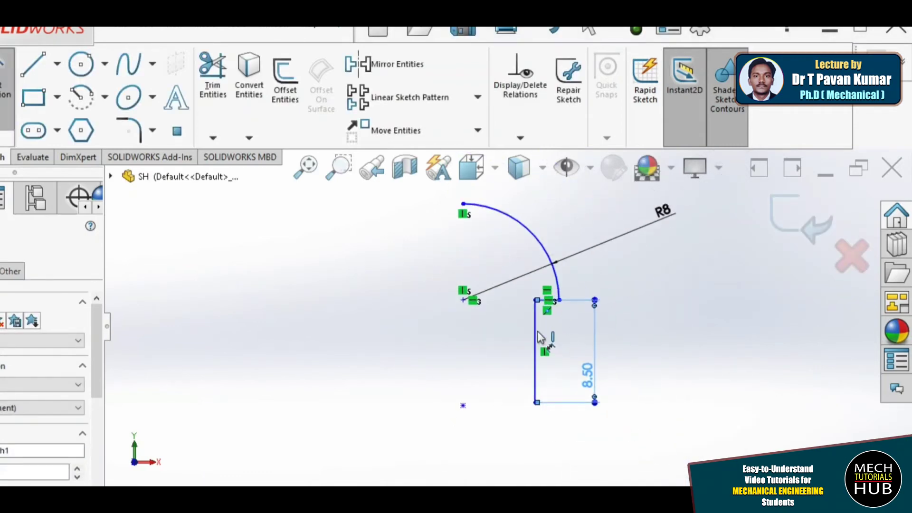
scroll(483, 295, "down", 3)
scroll(499, 309, "up", 3)
scroll(480, 259, "down", 1)
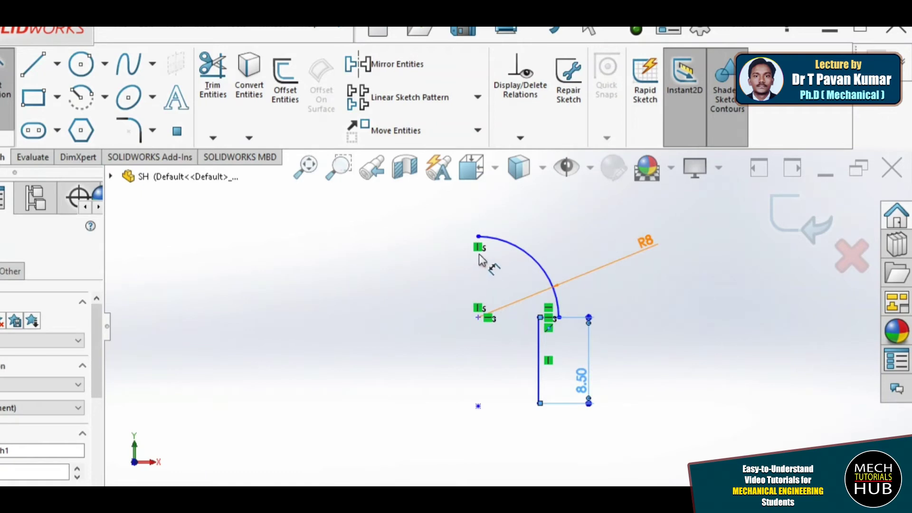
left_click(34, 67)
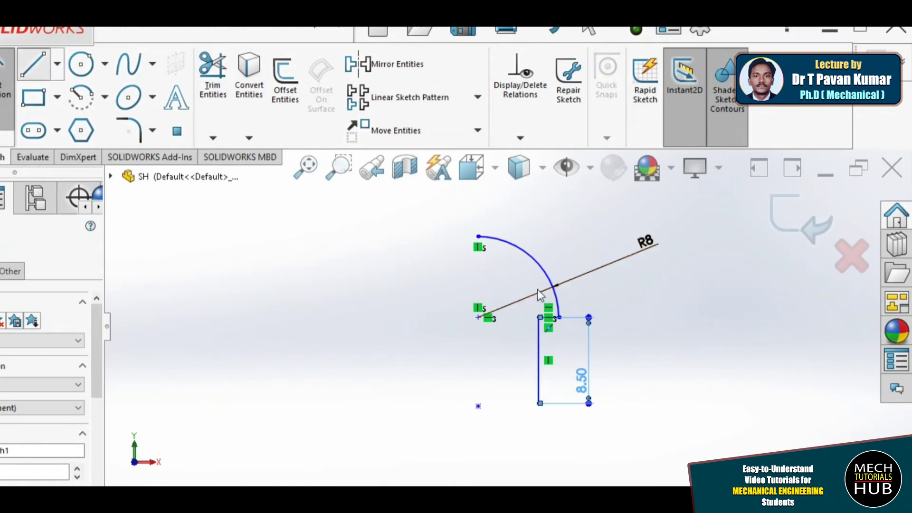
left_click(478, 236)
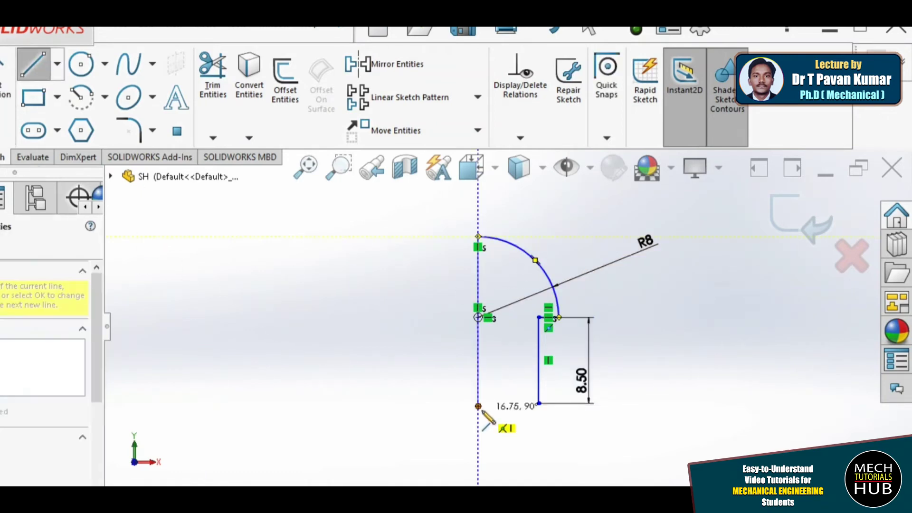
left_click(478, 407)
Try closing the profile with a line from the origin to the shank line's lower end and undo it.
left_click(538, 403)
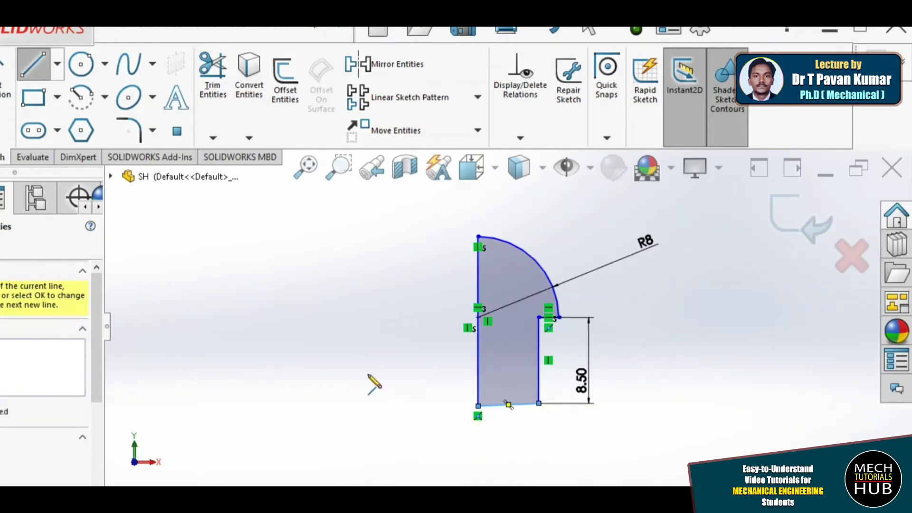
key("Escape")
key("ctrl+z")
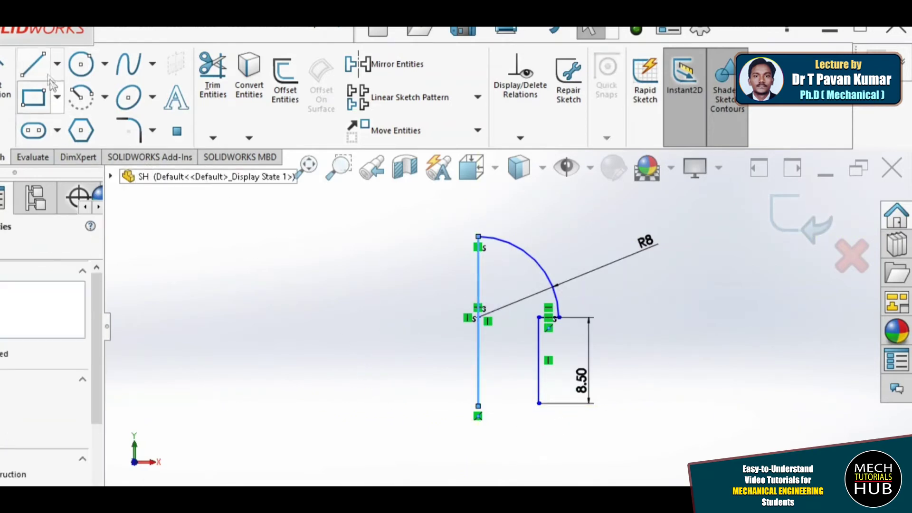
Draw a horizontal line from the shank's lower end past the axis and trim the overhanging ends where the two lines cross.
left_click(34, 64)
scroll(509, 468, "down", 1)
left_click(544, 385)
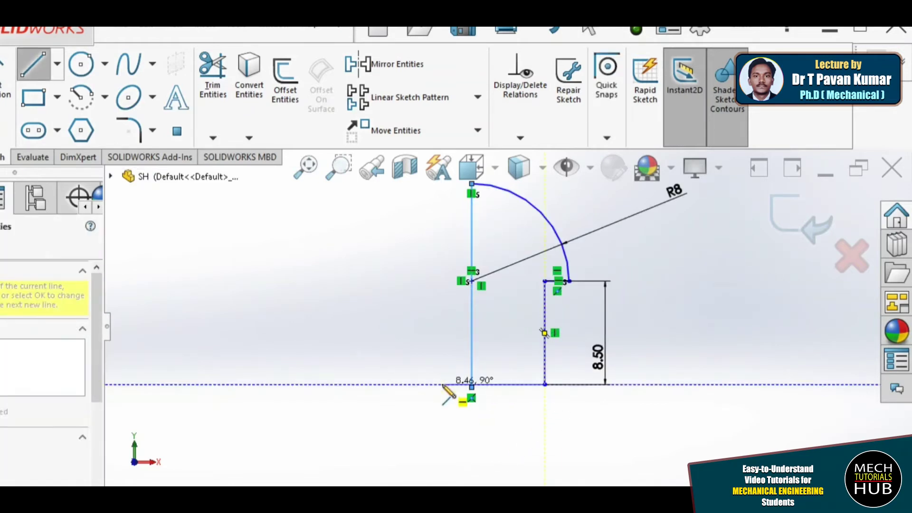
left_click(441, 385)
right_click(420, 354)
left_click(436, 361)
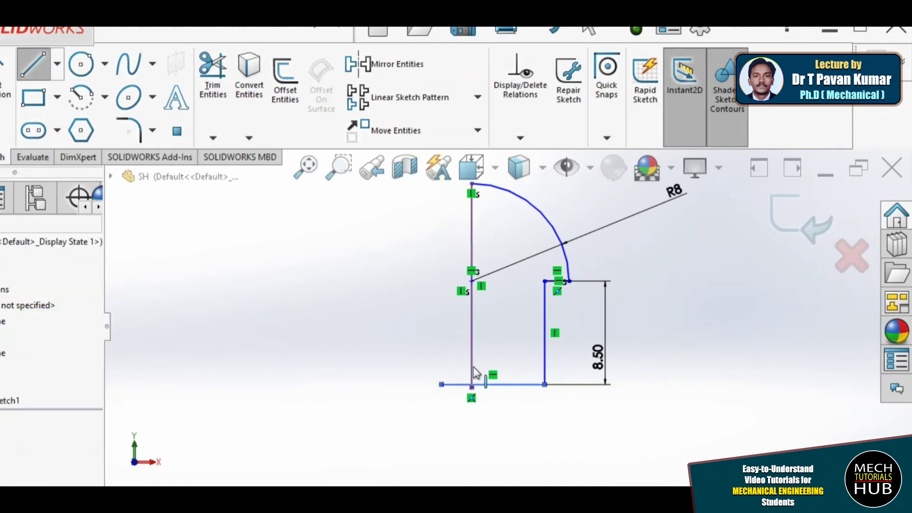
scroll(475, 373, "down", 4)
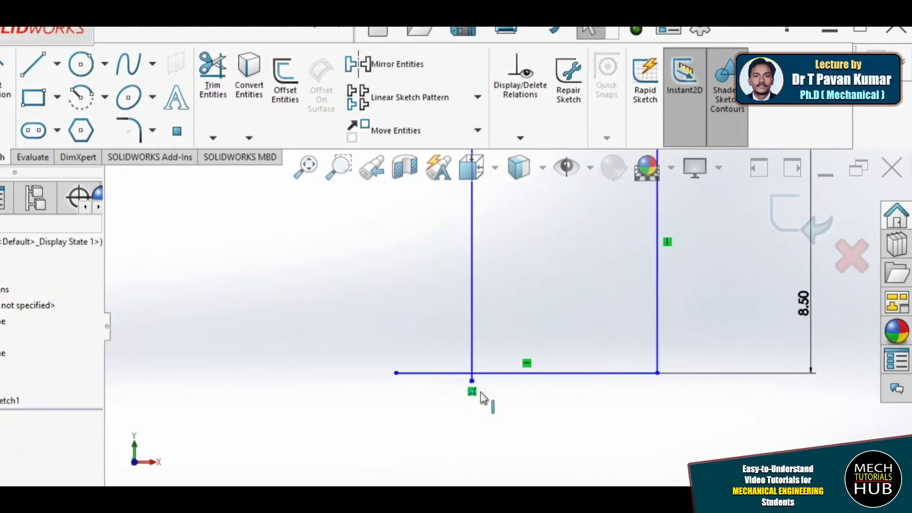
left_click(220, 105)
mouse_move(544, 383)
left_mouse_down()
mouse_move(452, 363)
mouse_move(416, 341)
left_mouse_up()
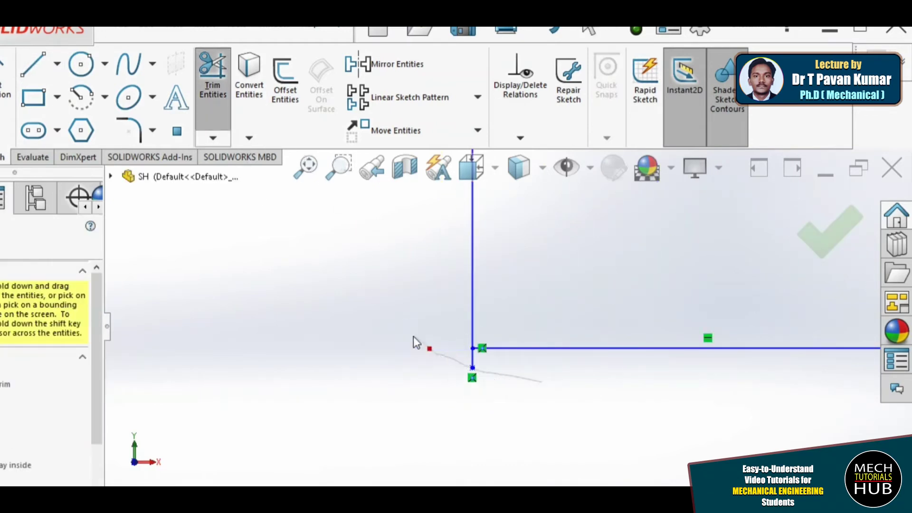
scroll(489, 400, "up", 6)
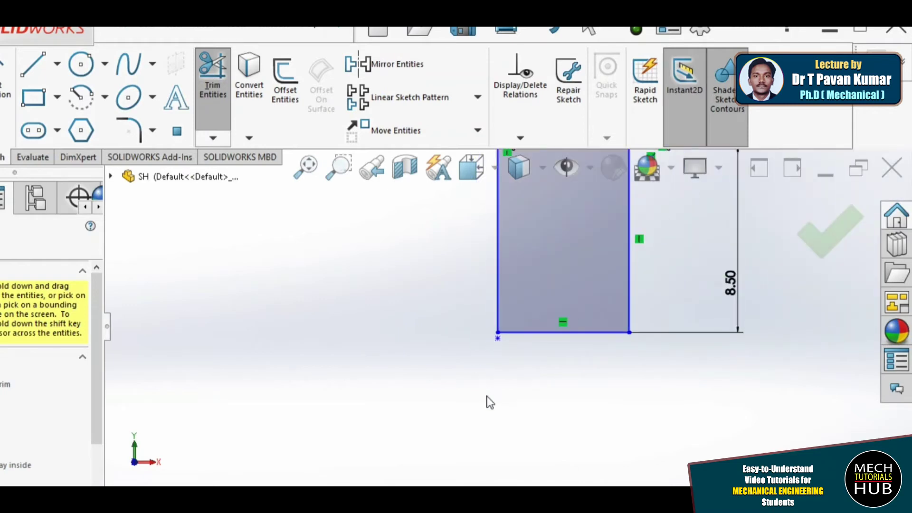
Try trimming the axis line near the top of the head and restore it.
scroll(505, 308, "down", 5)
scroll(506, 311, "up", 3)
scroll(520, 319, "down", 1)
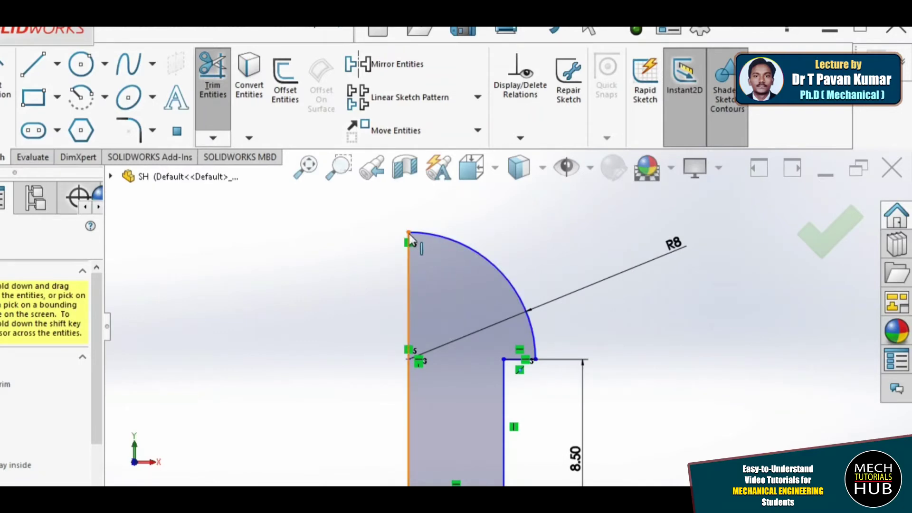
left_click(414, 258)
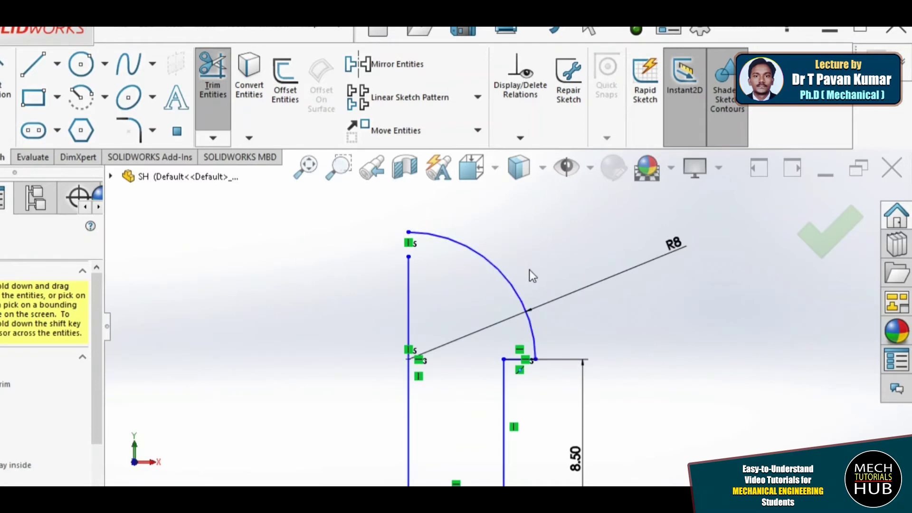
scroll(494, 305, "down", 2)
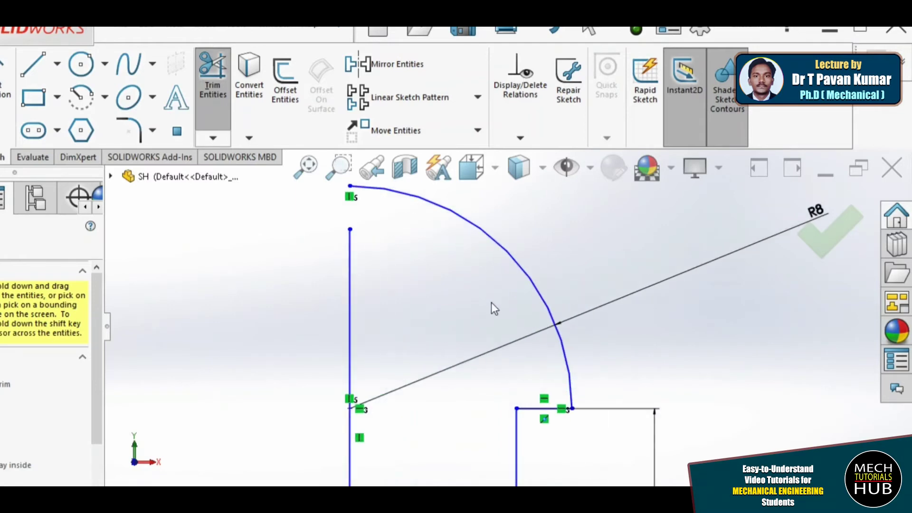
key("Escape")
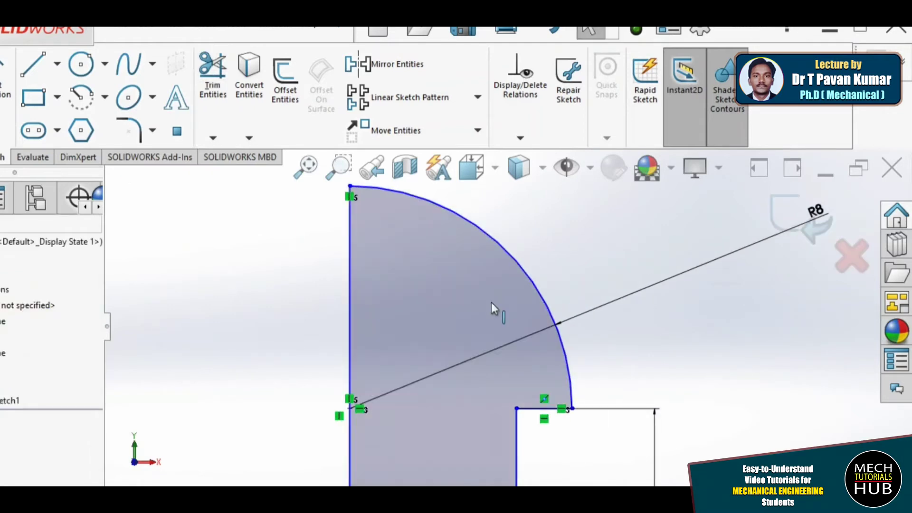
Exit the sketch to rebuild the revolve, dismiss the rebuild report and reopen Sketch1 for editing.
scroll(632, 321, "up", 2)
left_click(796, 224)
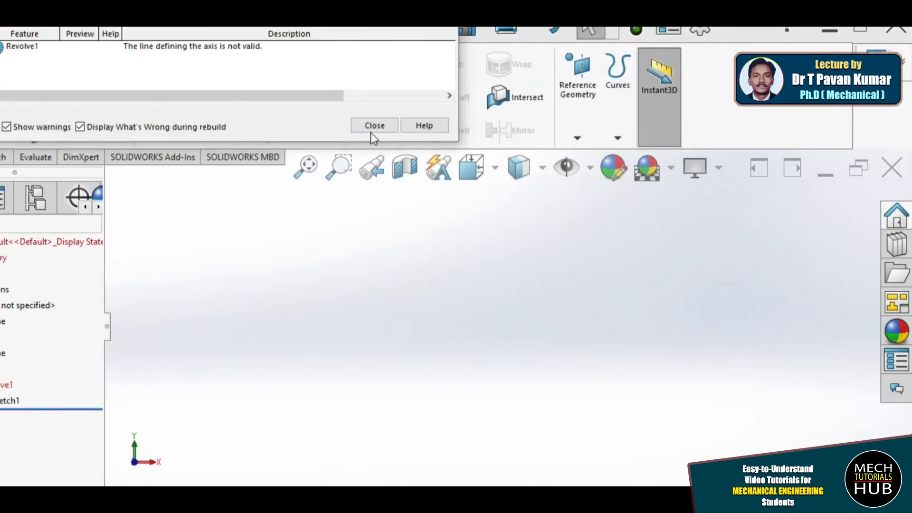
left_click(373, 127)
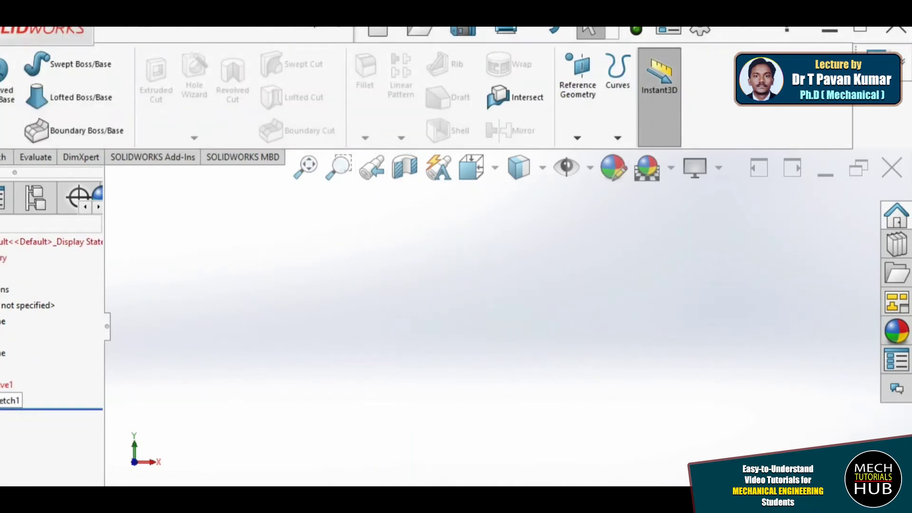
right_click(3, 400)
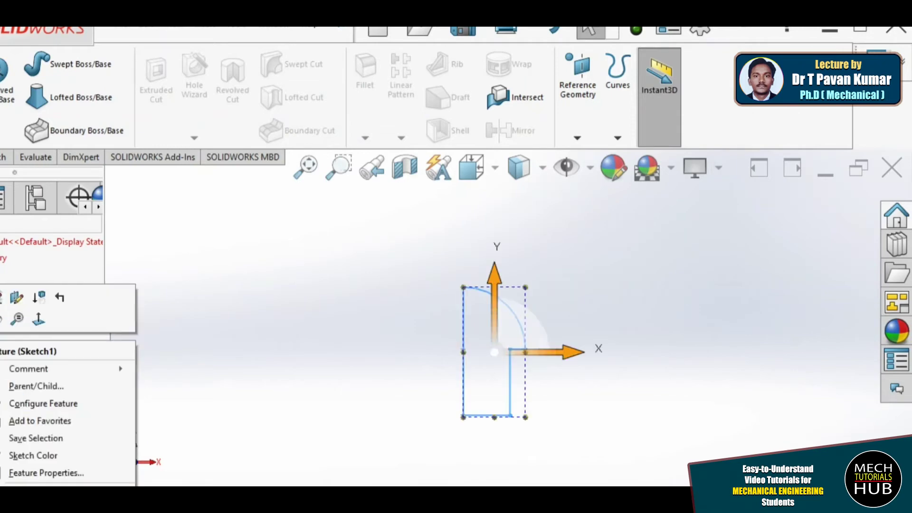
left_click(1, 299)
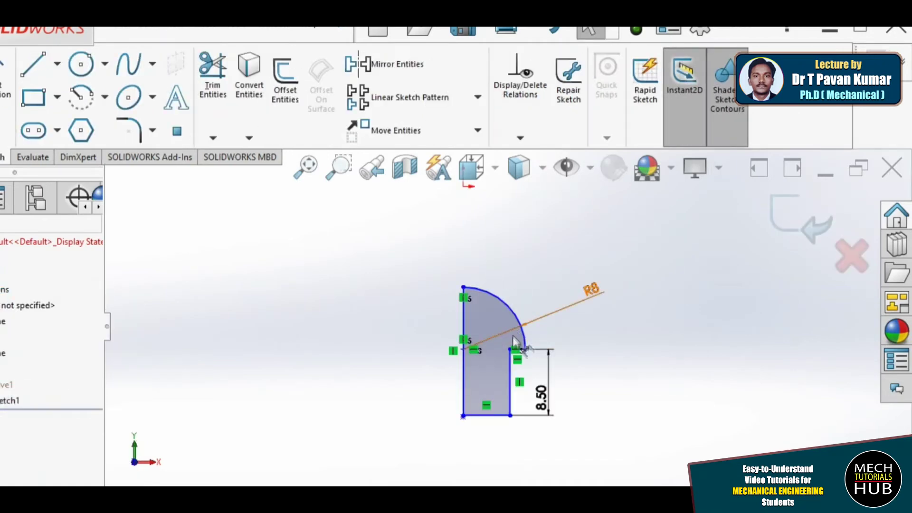
Examine the profile closely around the corner where the head arc meets its underside line.
scroll(505, 368, "down", 7)
scroll(504, 367, "up", 4)
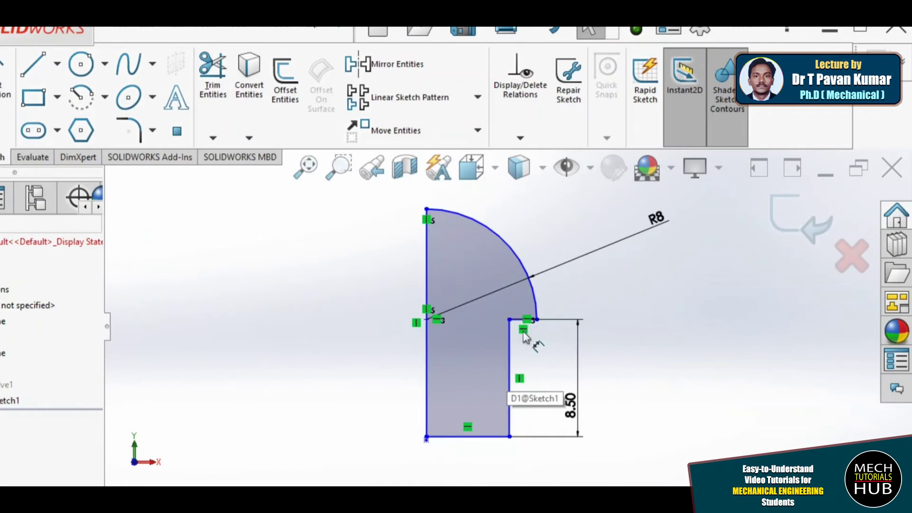
scroll(527, 328, "down", 7)
scroll(626, 423, "up", 2)
scroll(618, 426, "up", 6)
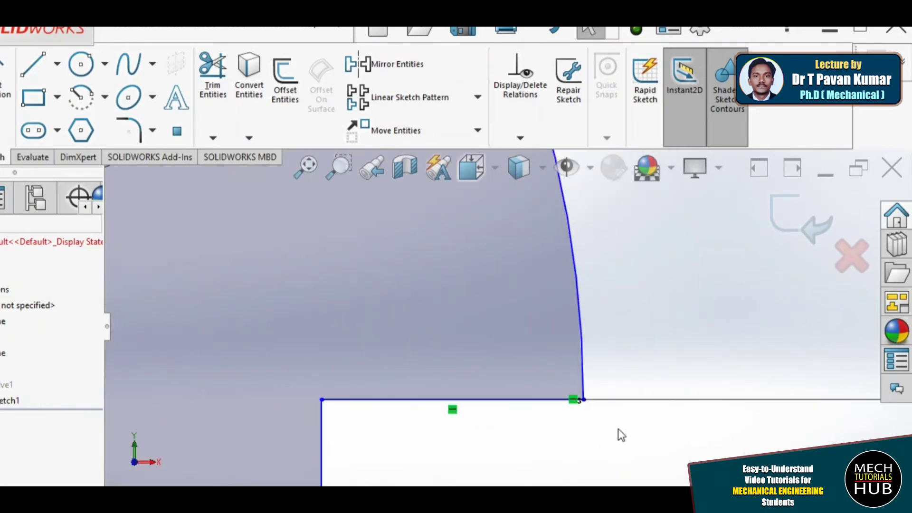
scroll(461, 327, "up", 2)
scroll(468, 330, "down", 2)
scroll(470, 339, "up", 3)
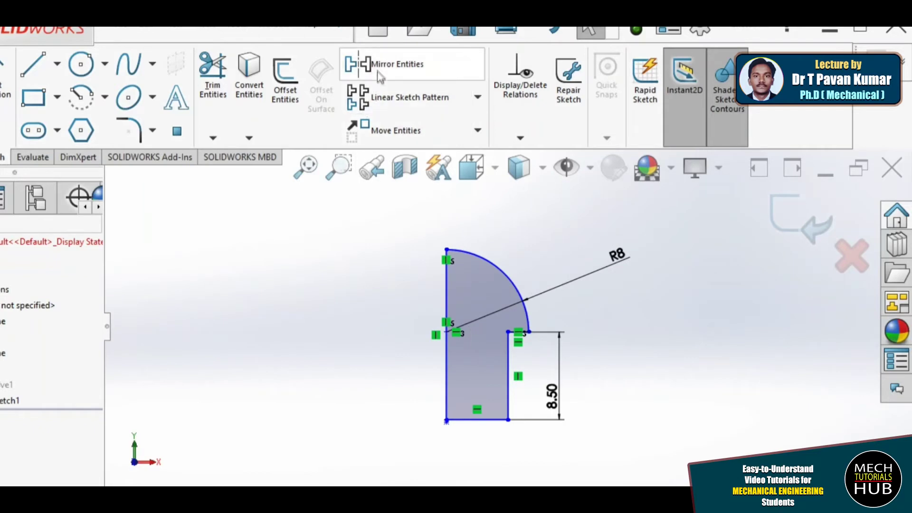
Try to mirror the head arc about the horizontal line at the shank's lower end.
left_click(356, 64)
left_click(463, 370)
mouse_move(410, 227)
left_mouse_down()
mouse_move(431, 326)
mouse_move(554, 357)
left_mouse_up()
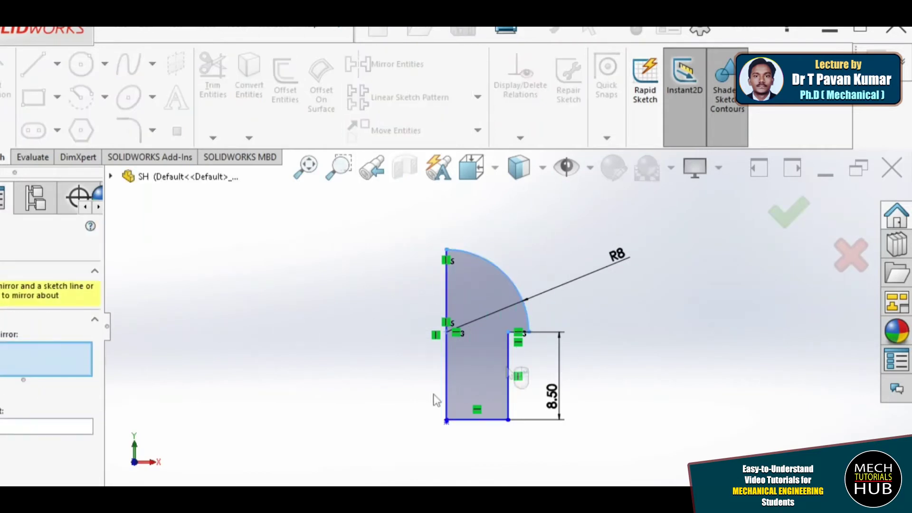
left_click(8, 426)
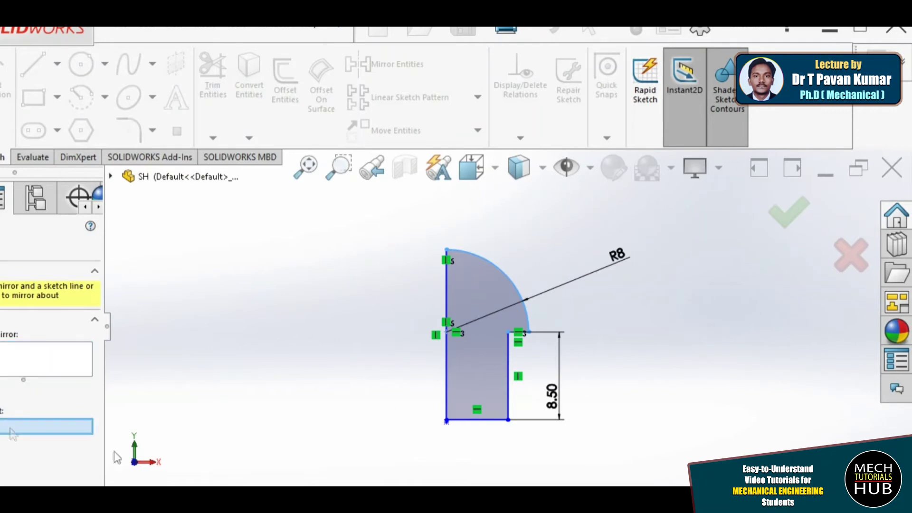
left_click(470, 421)
left_click(469, 422)
key("Escape")
Trim away the R8 quarter arc of the head from the profile.
scroll(444, 248, "down", 4)
left_click(213, 76)
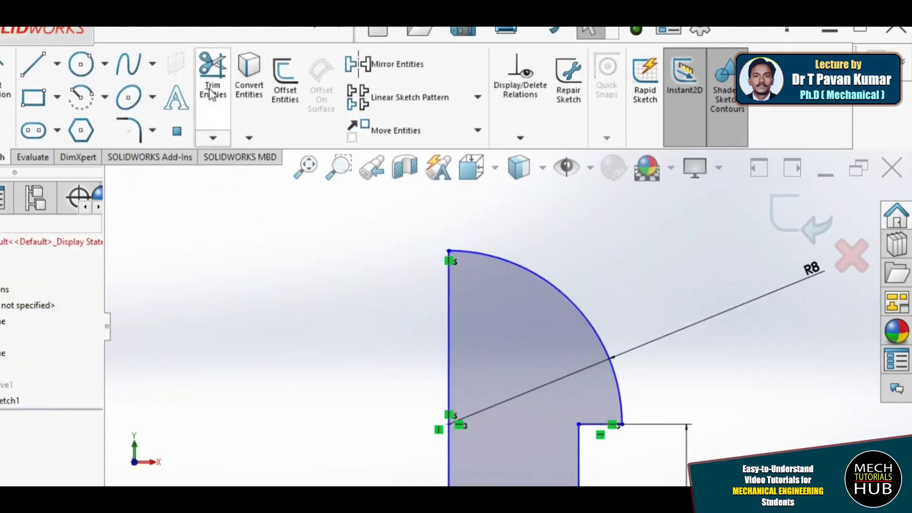
left_click_drag(558, 380, 609, 264)
scroll(486, 350, "up", 4)
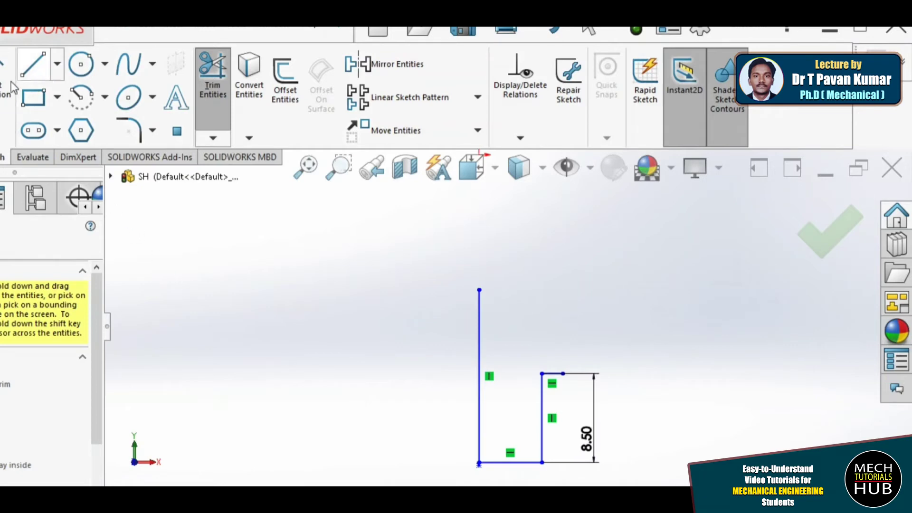
Draw a circle of about 8.25 mm radius centred on the vertical axis line and passing through the underside line's outer end.
left_click(90, 72)
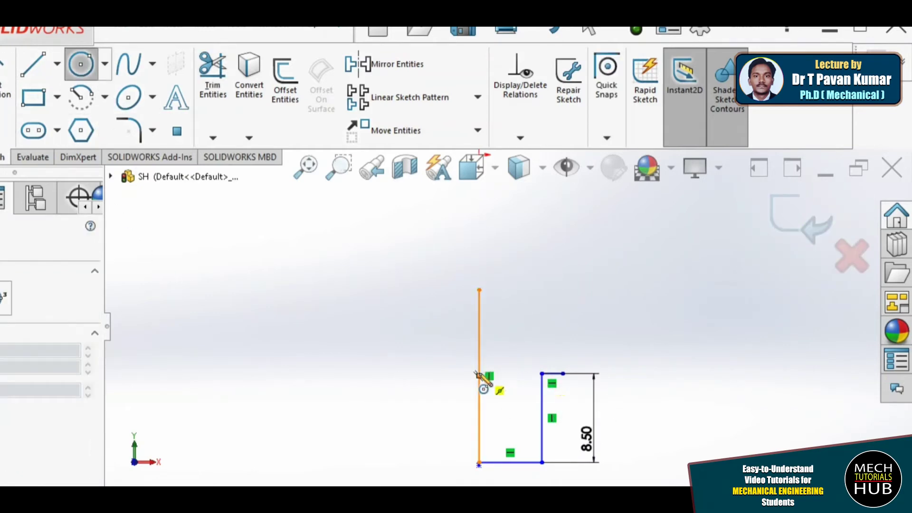
left_click(480, 375)
left_click(562, 374)
right_click(350, 309)
left_click(374, 309)
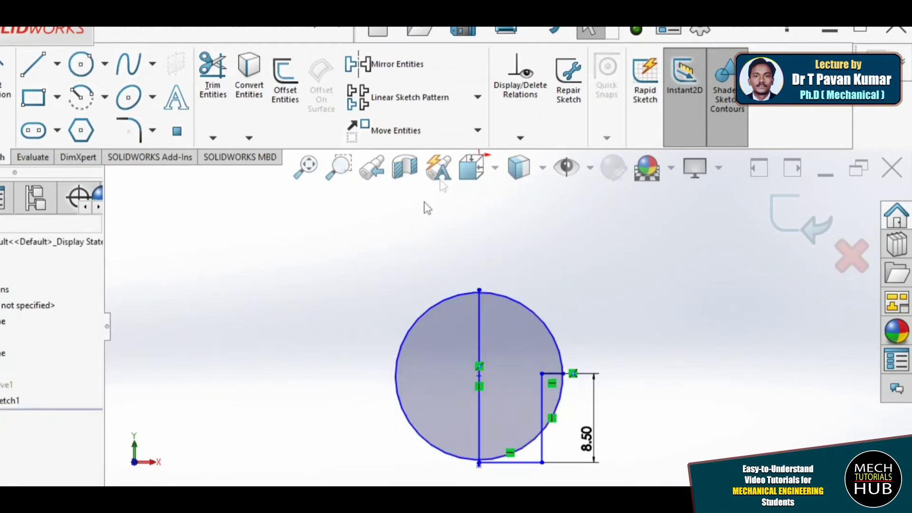
Check the Zoom meeting's participants list and minimize it.
left_click(409, 31)
mouse_move(492, 238)
left_click(491, 235)
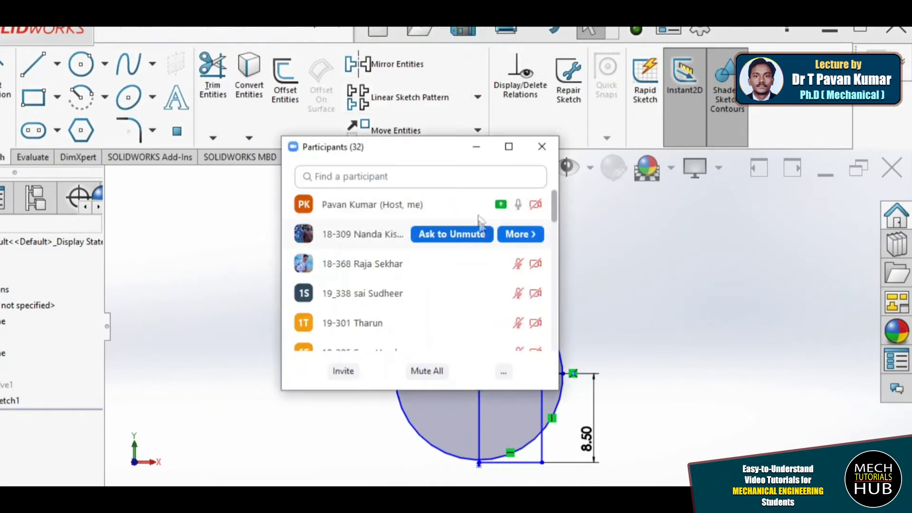
left_click(477, 146)
Trim away the axis line's stub above the circle and the circle's half beyond the axis.
scroll(497, 391, "down", 3)
scroll(495, 383, "up", 2)
scroll(475, 276, "down", 4)
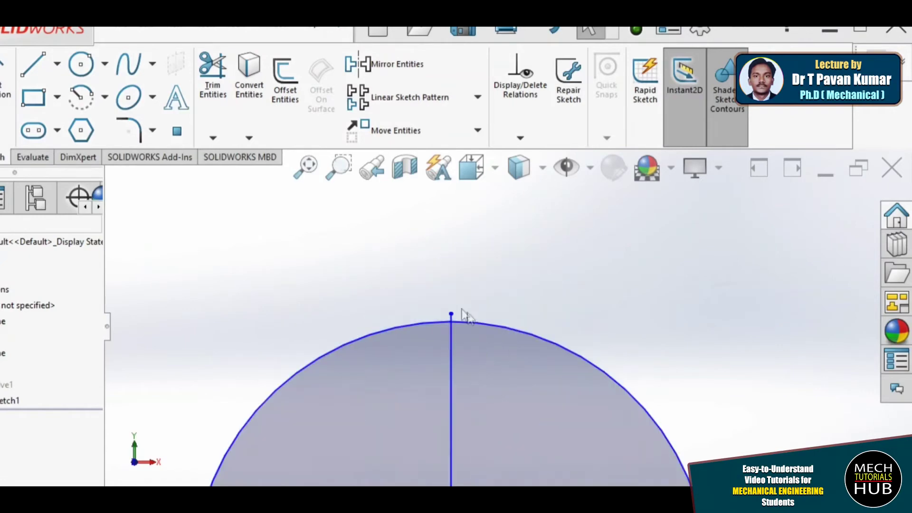
left_click(218, 97)
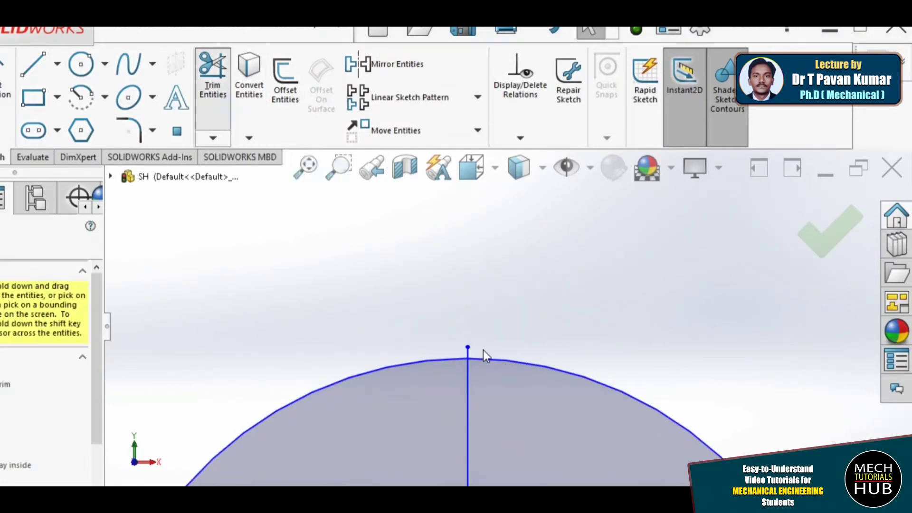
mouse_move(483, 349)
left_mouse_down()
mouse_move(407, 351)
mouse_move(410, 380)
left_mouse_up()
scroll(403, 398, "up", 5)
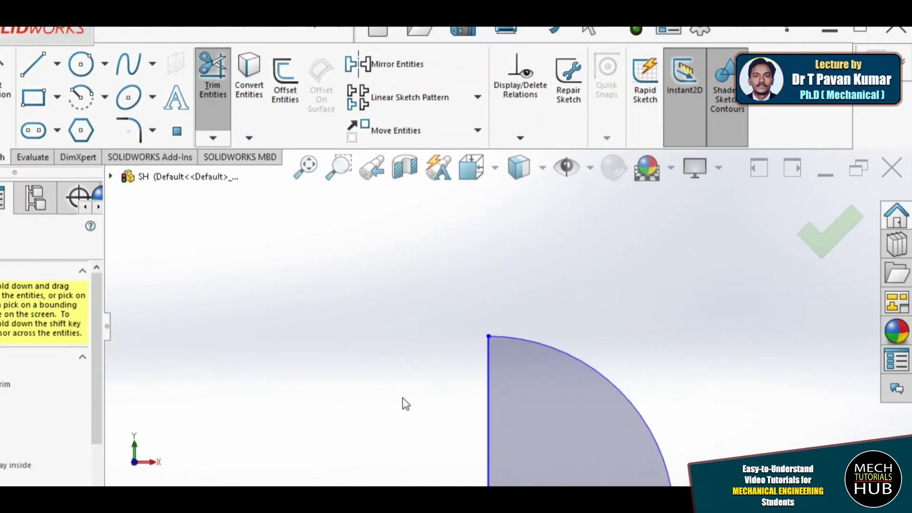
Trim the remaining lower arc on both sides of the shank line, keeping only the quarter arc of the head.
scroll(494, 426, "up", 5)
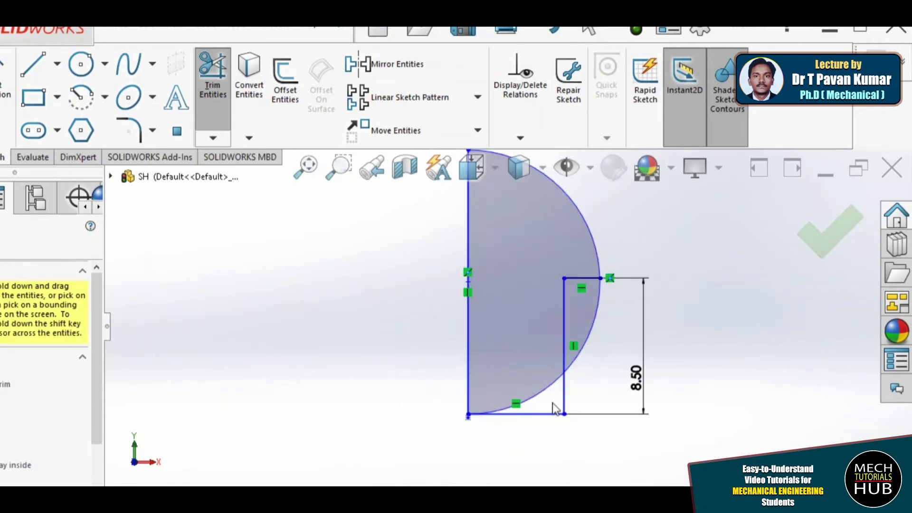
left_click_drag(551, 396, 522, 364)
left_click_drag(619, 345, 621, 349)
scroll(546, 414, "up", 6)
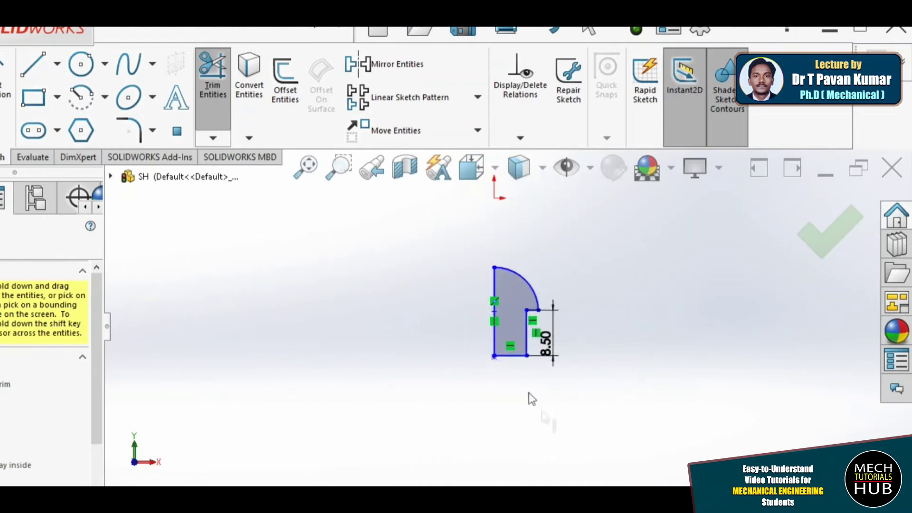
scroll(523, 306, "down", 9)
scroll(514, 350, "up", 4)
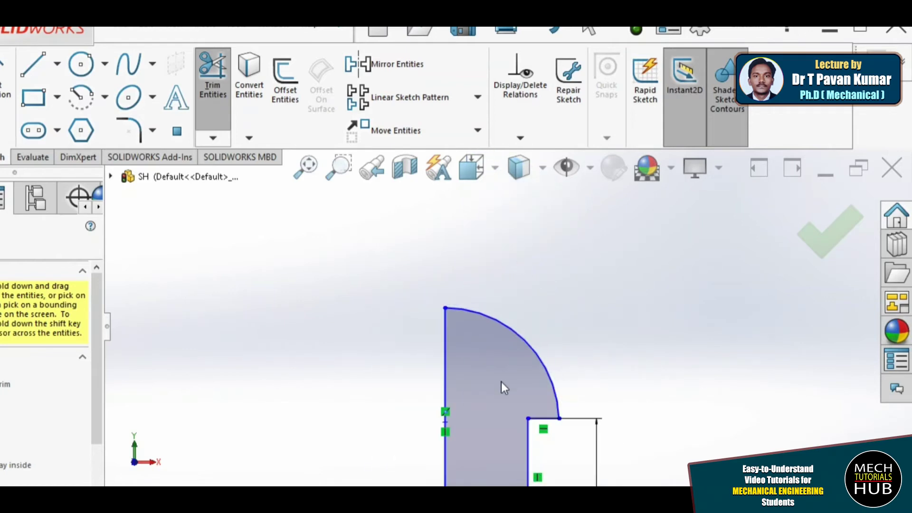
scroll(502, 390, "up", 1)
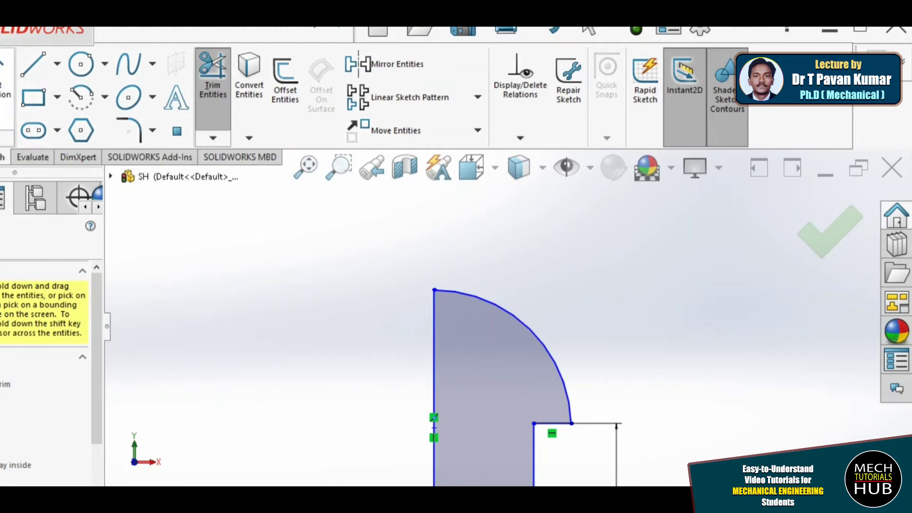
Add a radius dimension of 9 mm to the rivet head's arc.
key("Escape")
left_click(546, 340)
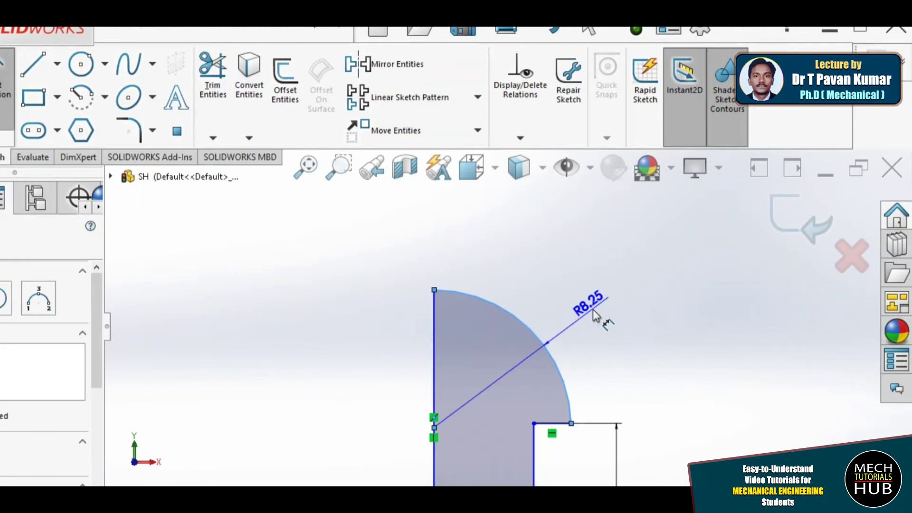
left_click(593, 309)
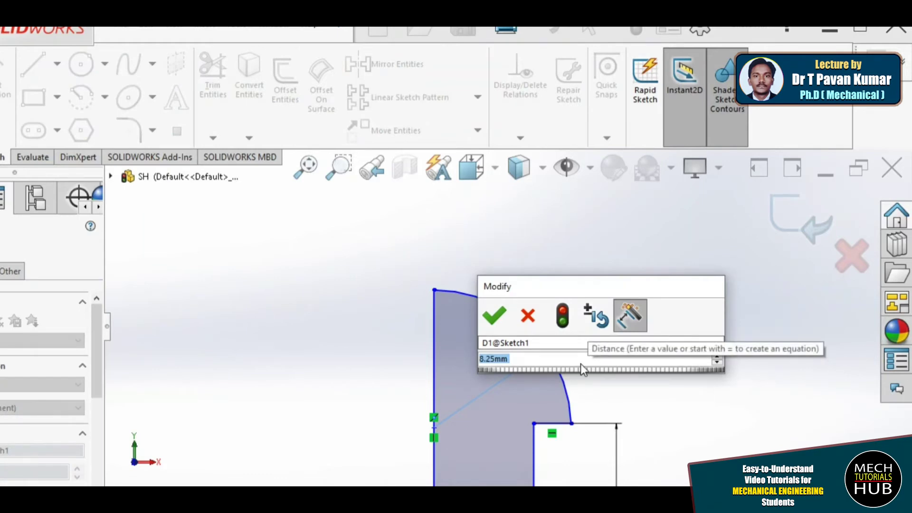
type("9")
key("Return")
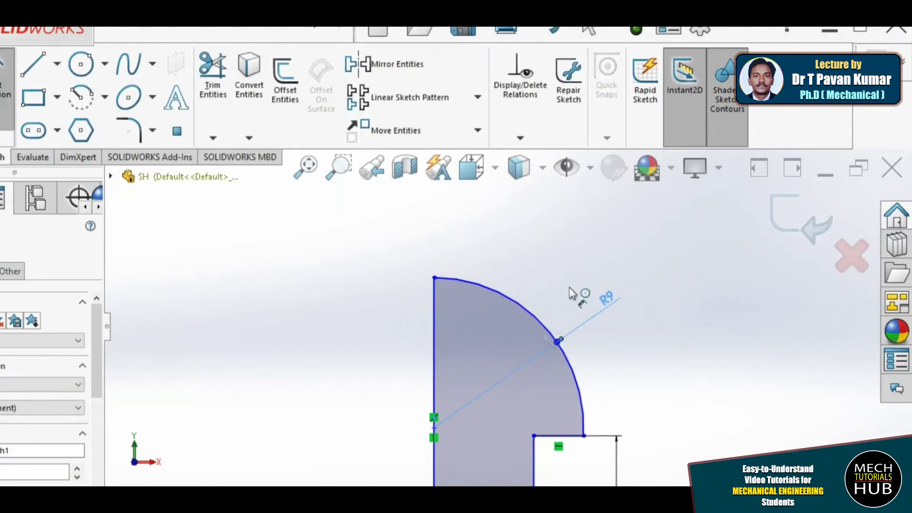
Set the head arc's radius to 8 mm.
double_click(605, 299)
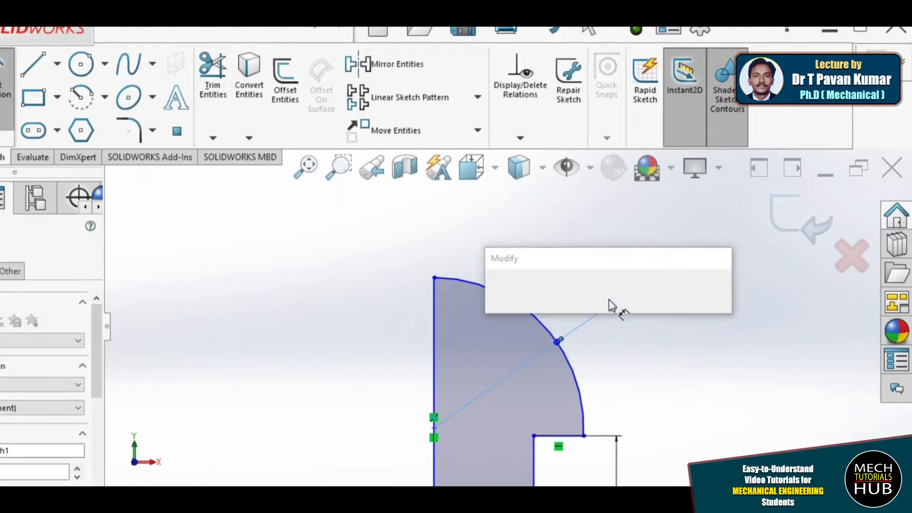
type("8")
key("Return")
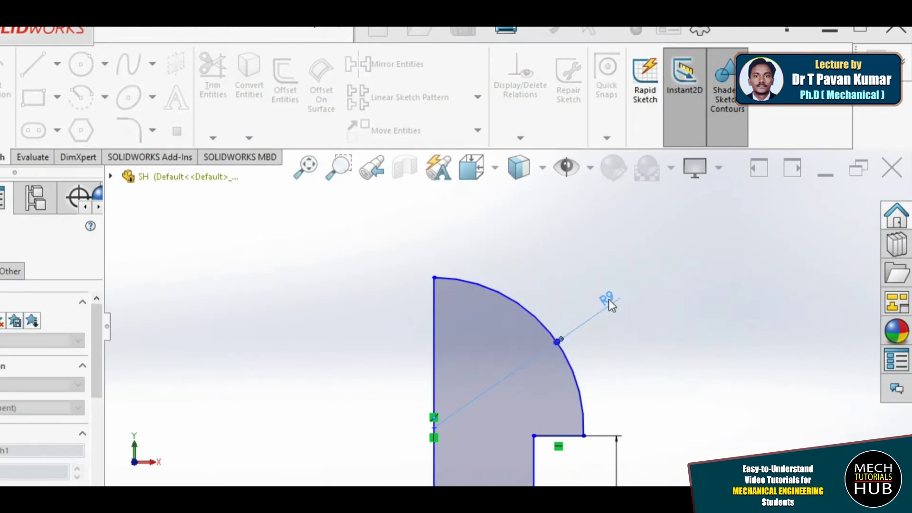
Dimension the shank's width between the axis line and its outer vertical line, keeping the proposed value.
scroll(593, 346, "up", 5)
scroll(512, 373, "down", 4)
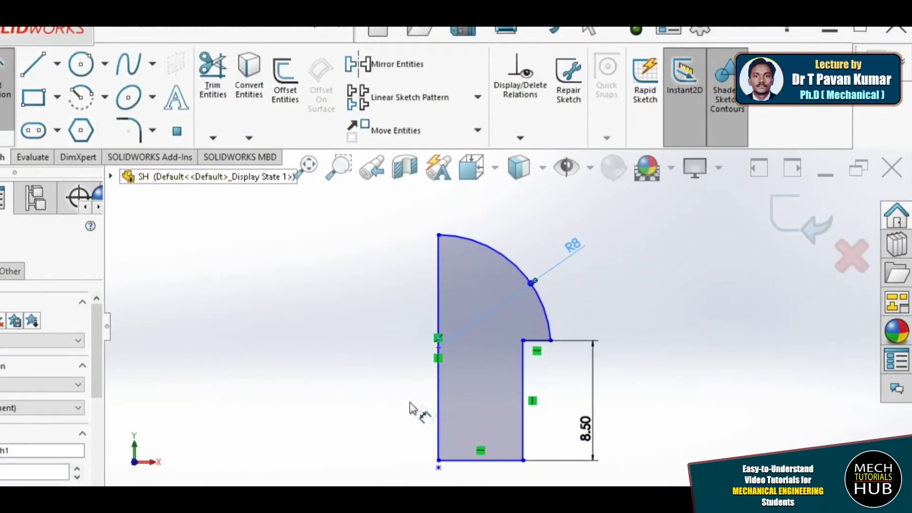
left_click(438, 412)
left_click(523, 417)
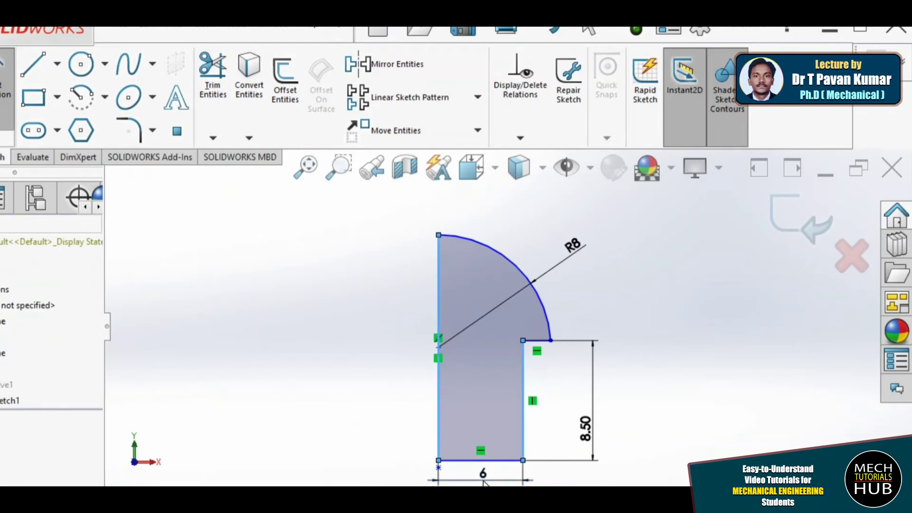
left_click(484, 482)
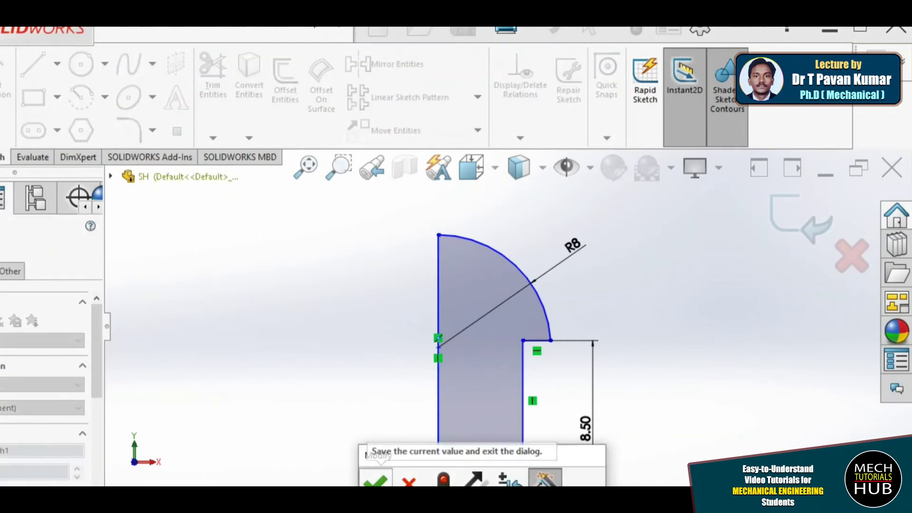
left_click(390, 482)
Mirror the head arc and its underside line about the shank's lower horizontal line, admitting the waiting meeting attendee before confirming the mirror.
scroll(537, 411, "down", 5)
scroll(537, 411, "up", 4)
left_click(517, 325)
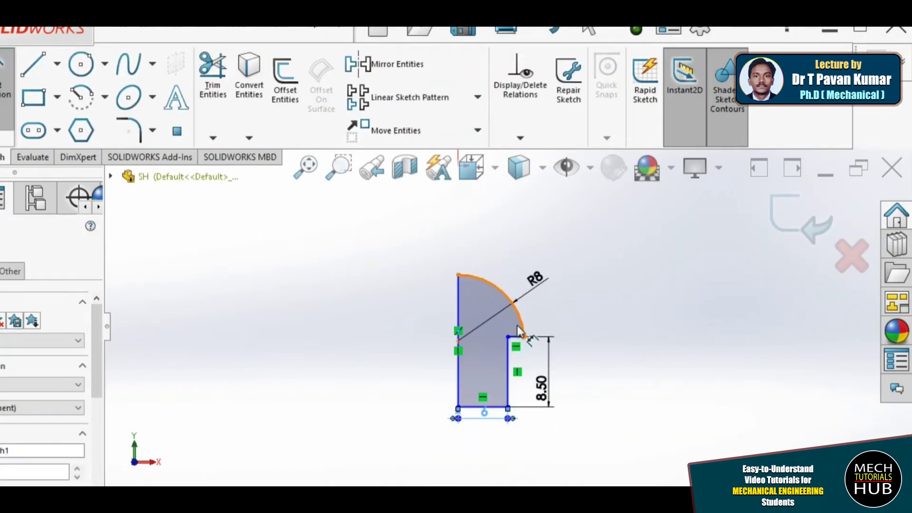
left_click(403, 66)
left_click_drag(437, 266, 540, 369)
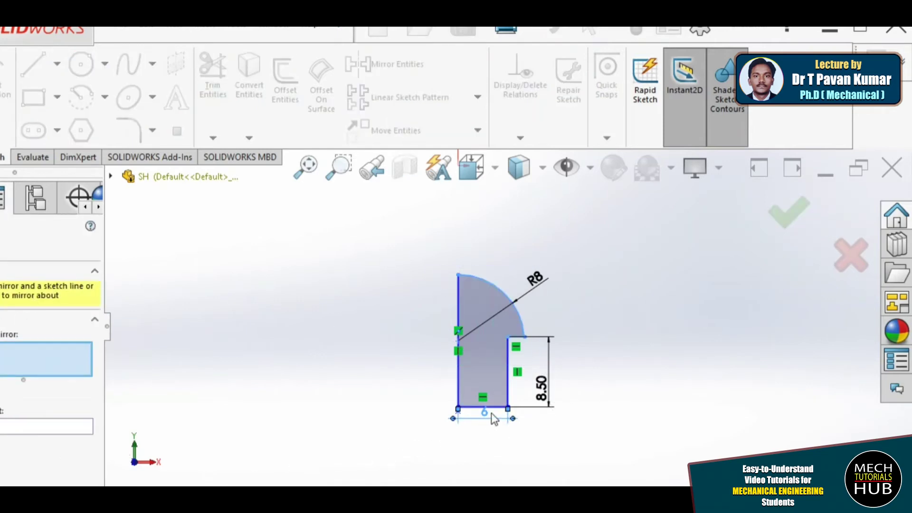
left_click(42, 429)
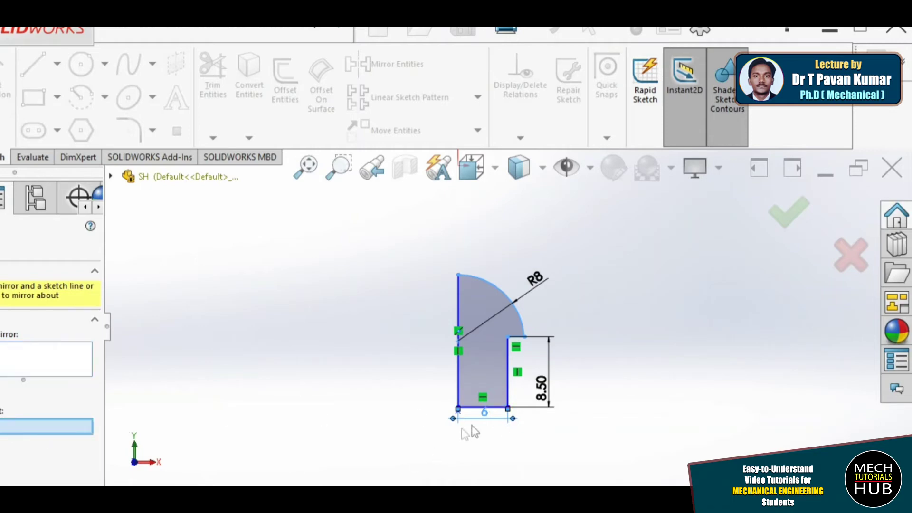
left_click(497, 408)
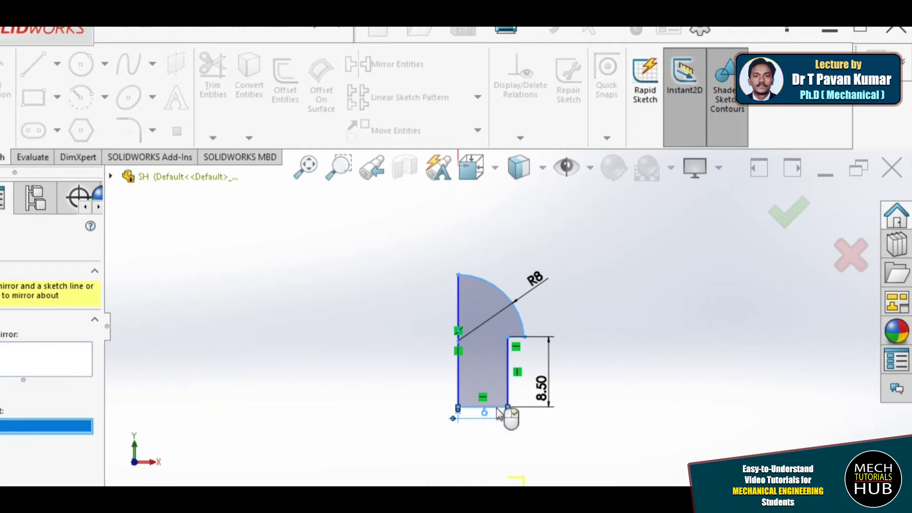
scroll(523, 469, "up", 2)
scroll(496, 437, "down", 2)
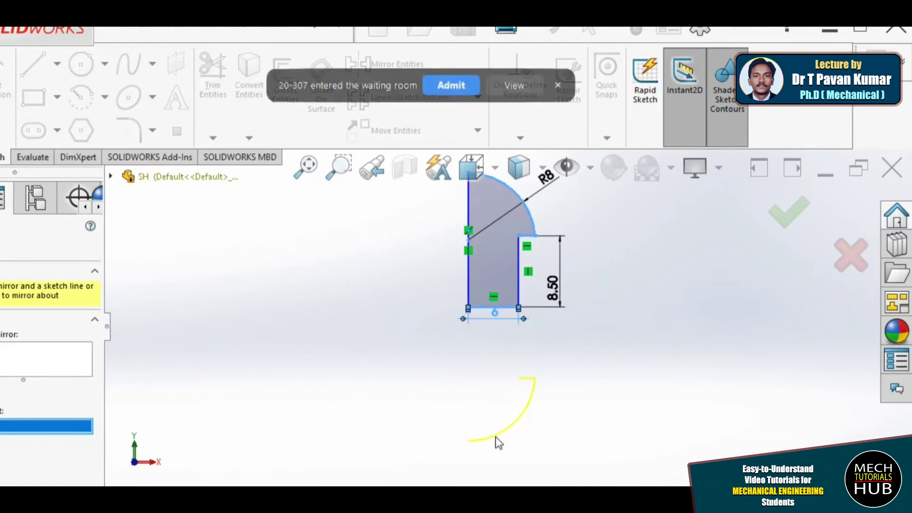
left_click(449, 86)
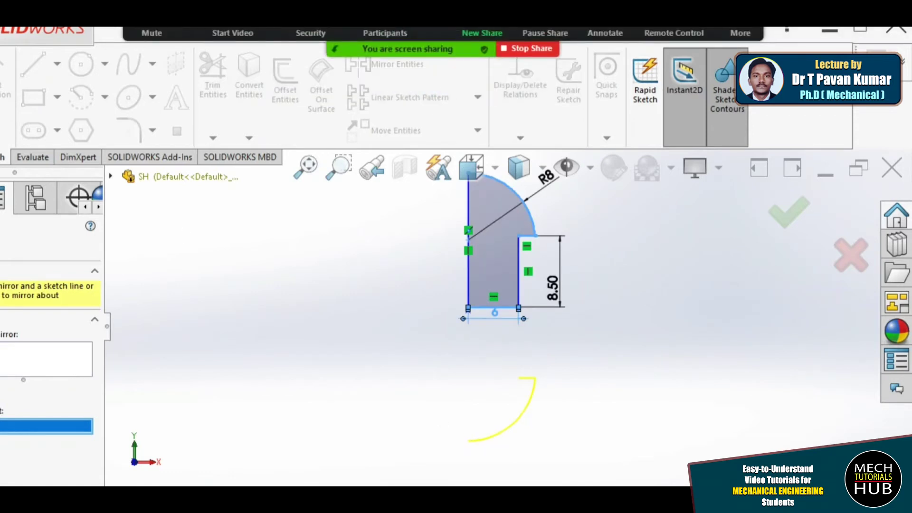
right_click(486, 293)
Draw a vertical line from the shank's lower outer corner to the inner end of the mirrored underside line.
scroll(488, 295, "down", 2)
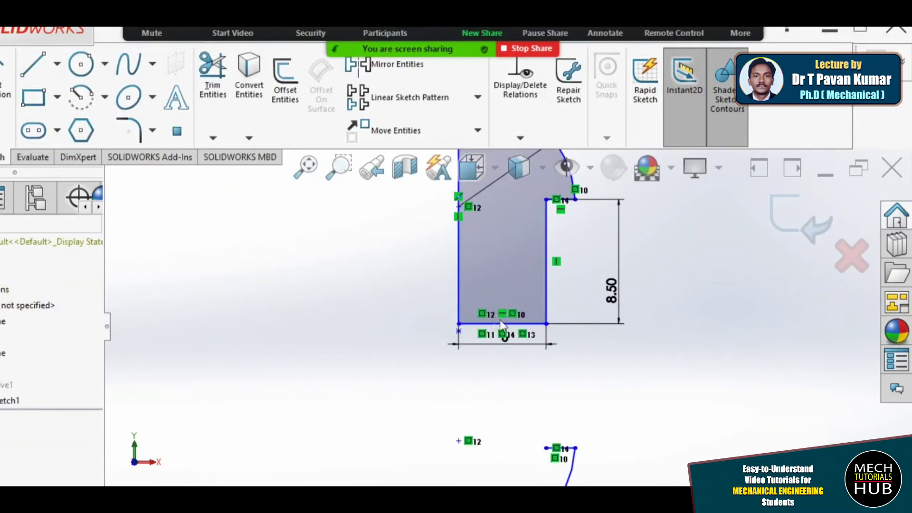
left_click(33, 64)
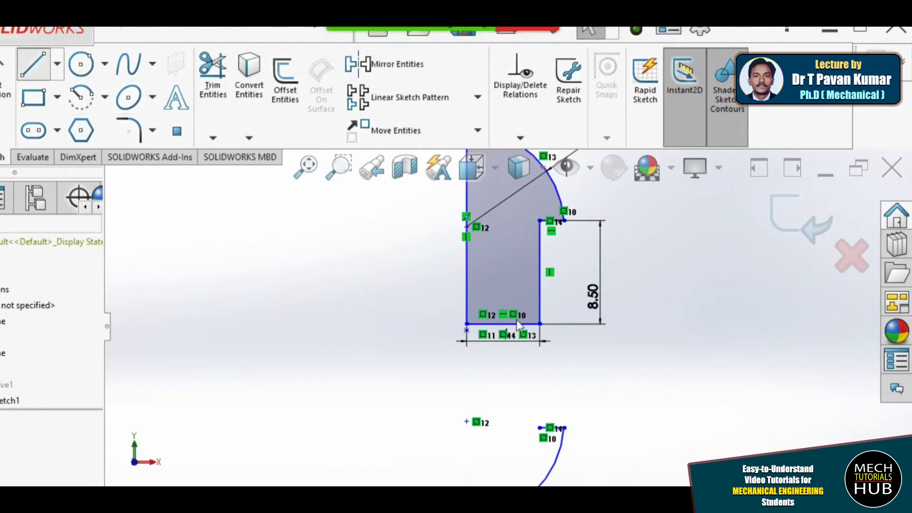
left_click(539, 324)
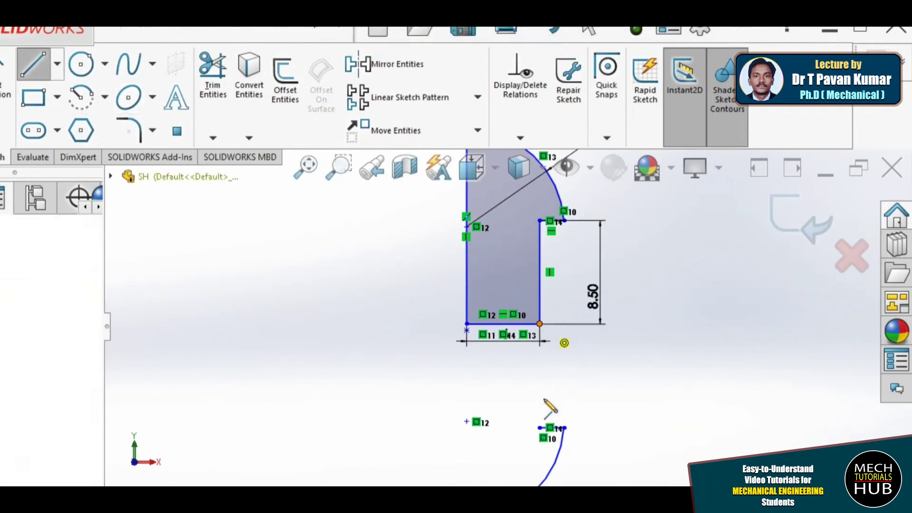
left_click(540, 428)
right_click(592, 389)
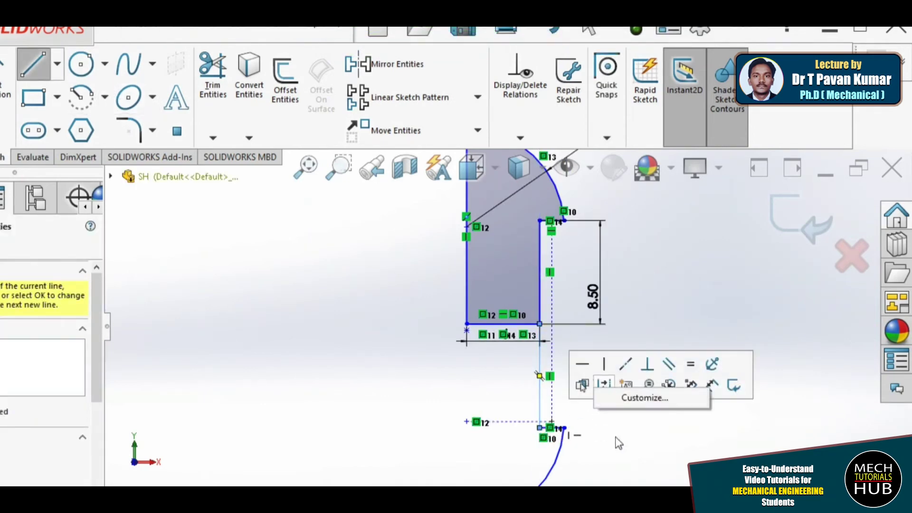
left_click(629, 418)
Draw a vertical line extending the axis from the shank's lower end to the end of the mirrored head arc.
left_click(26, 73)
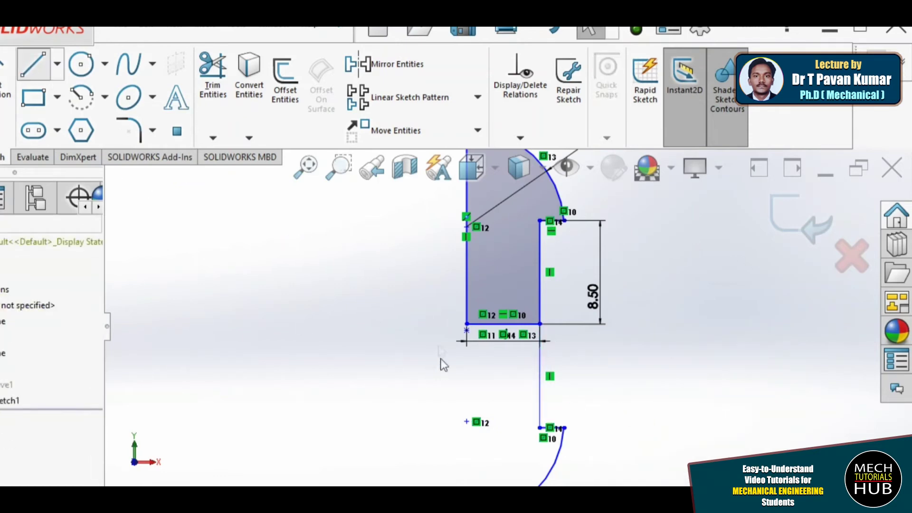
left_click(466, 324)
scroll(508, 323, "up", 3)
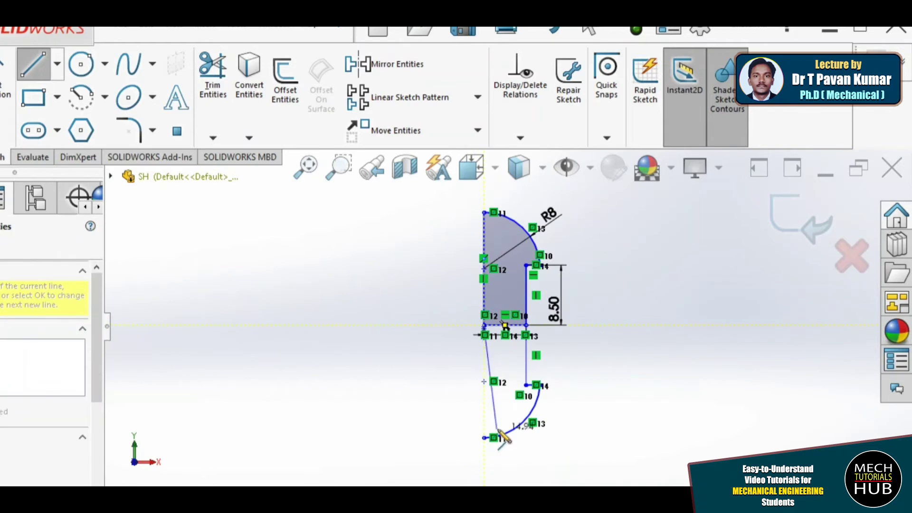
scroll(498, 435, "down", 3)
left_click(480, 427)
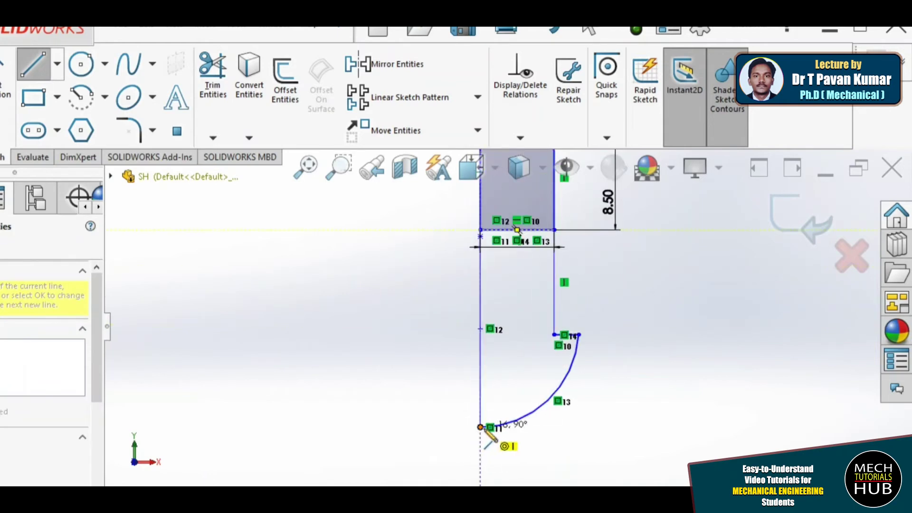
right_click(376, 343)
left_click(403, 343)
Trim away the horizontal line across the middle of the shank to merge both halves into one profile.
left_click(212, 79)
left_click_drag(517, 246, 526, 209)
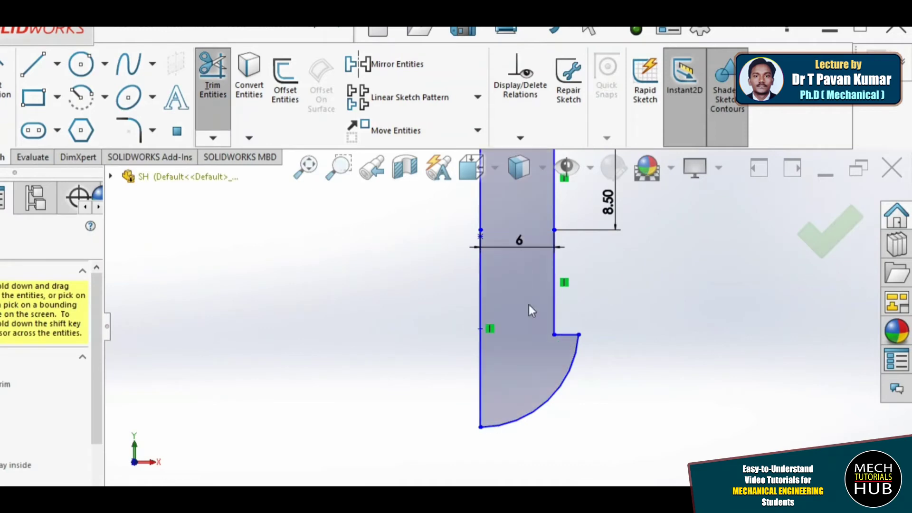
scroll(529, 310, "up", 4)
scroll(502, 303, "down", 6)
scroll(505, 313, "up", 3)
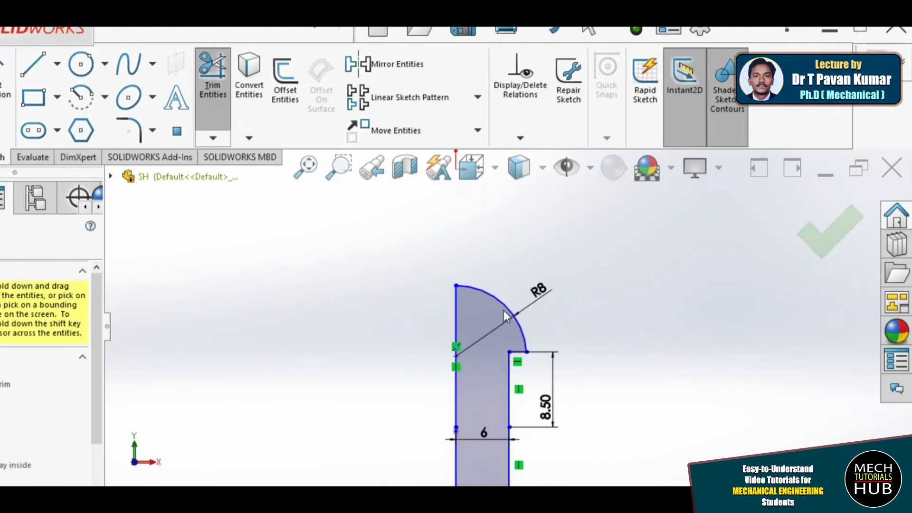
scroll(502, 426, "up", 2)
scroll(503, 427, "down", 2)
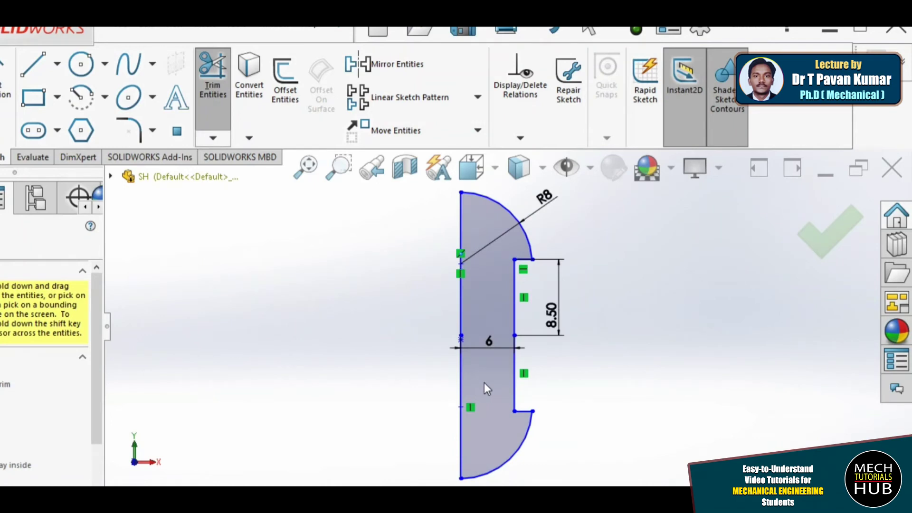
scroll(555, 327, "down", 3)
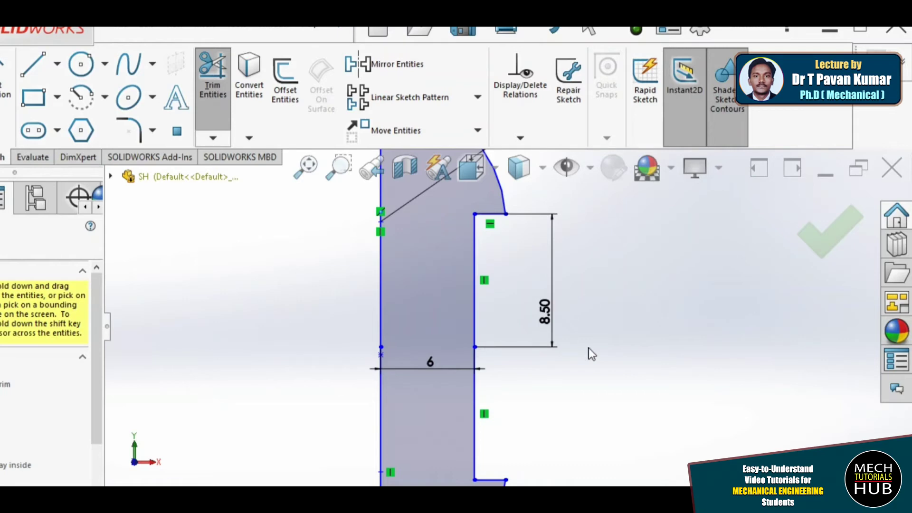
Undo the mid-shank trim, both connecting vertical lines and the mirrored lower head.
scroll(531, 382, "up", 5)
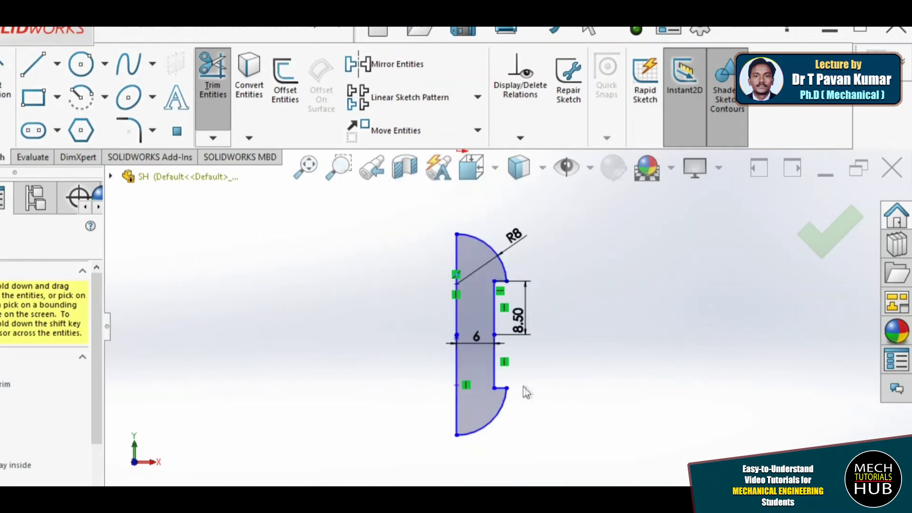
scroll(521, 389, "down", 3)
scroll(472, 329, "up", 1)
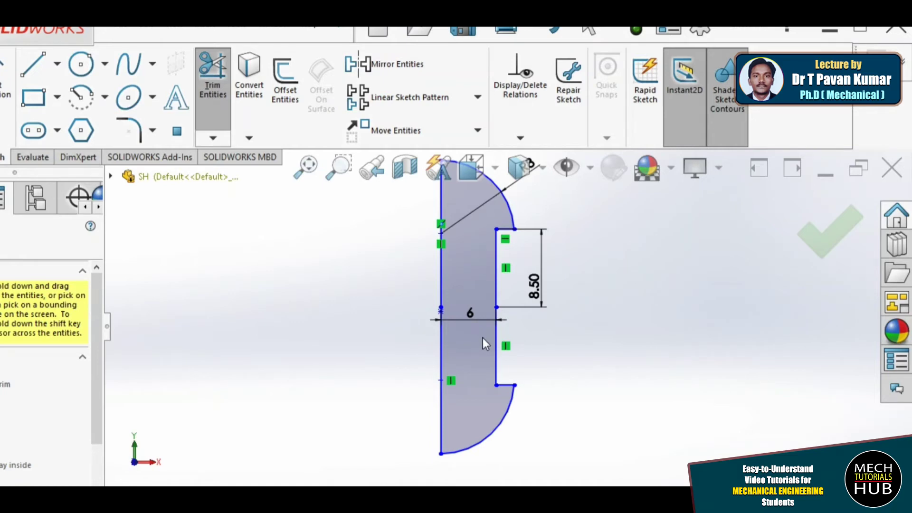
key("ctrl+z")
key("ctrl+z")
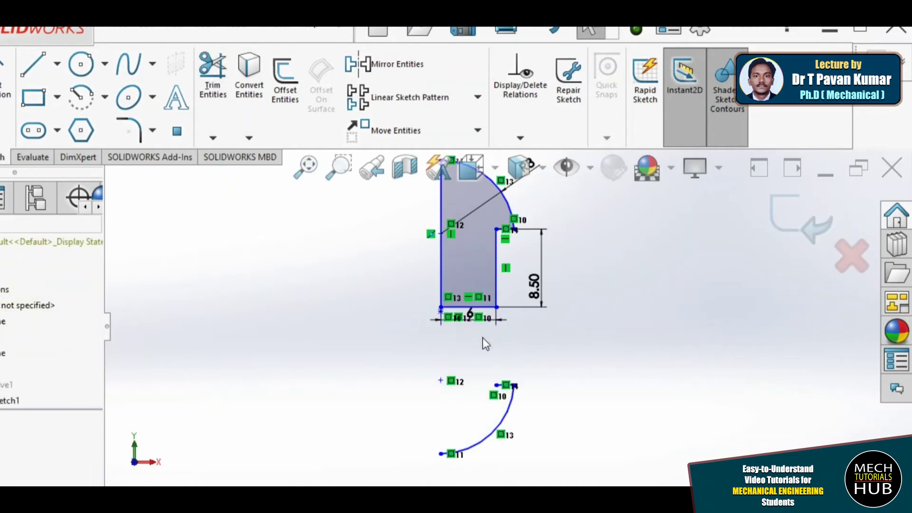
key("ctrl+z")
scroll(477, 312, "up", 3)
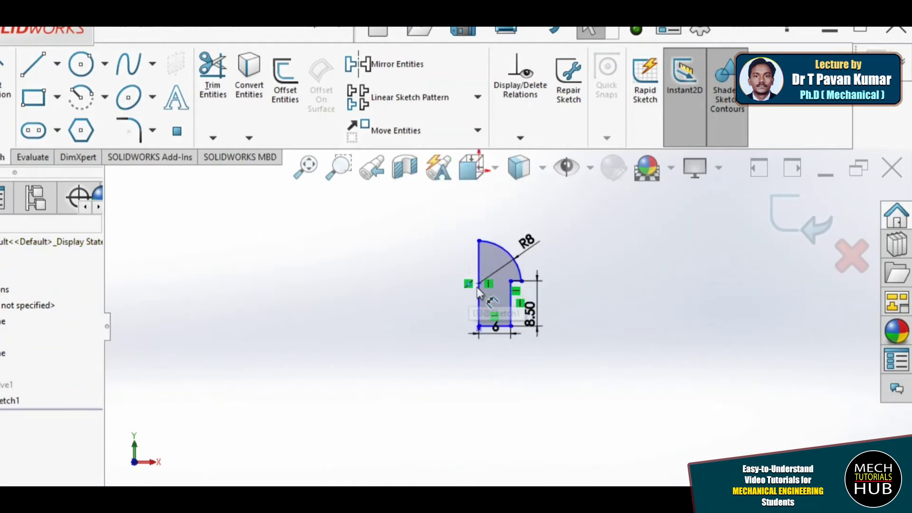
scroll(477, 287, "down", 4)
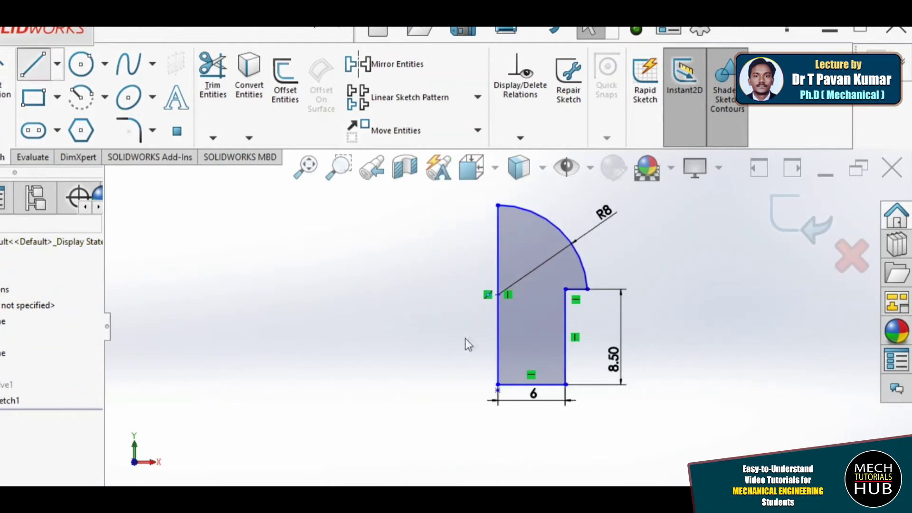
key("l")
left_click(498, 334)
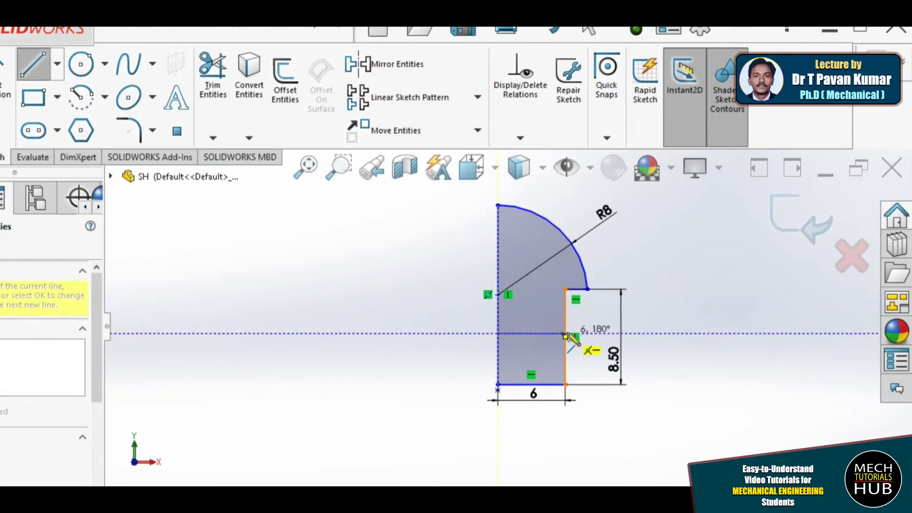
key("Escape")
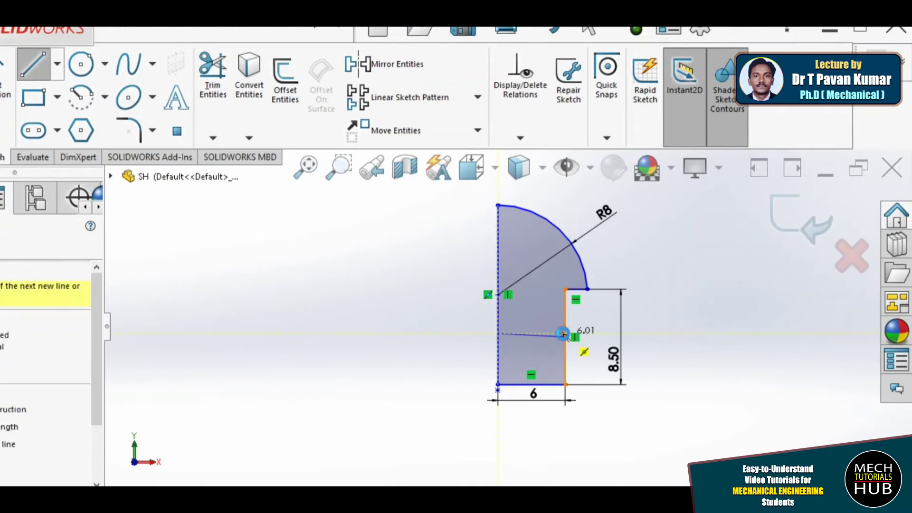
Draw a horizontal line across the shank, from the midpoint of its outer edge to the axis line.
key("l")
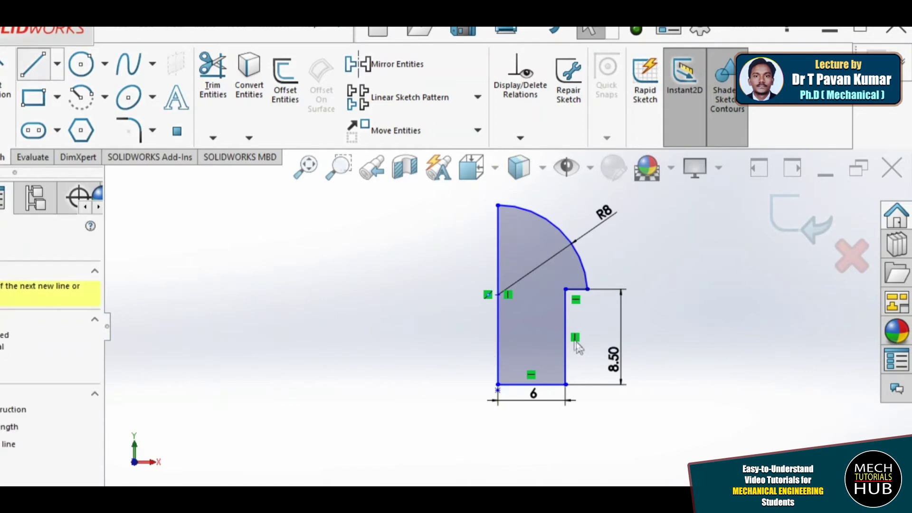
left_click(565, 336)
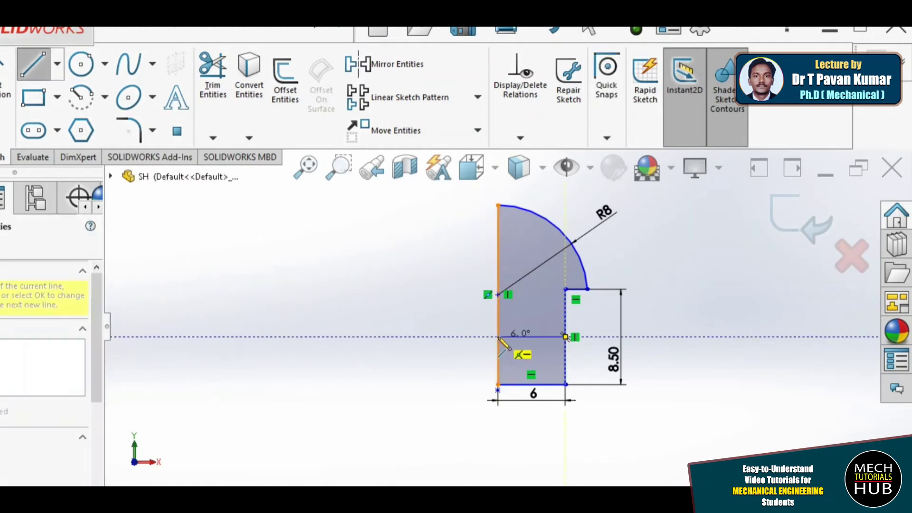
left_click(498, 336)
right_click(385, 321)
left_click(392, 326)
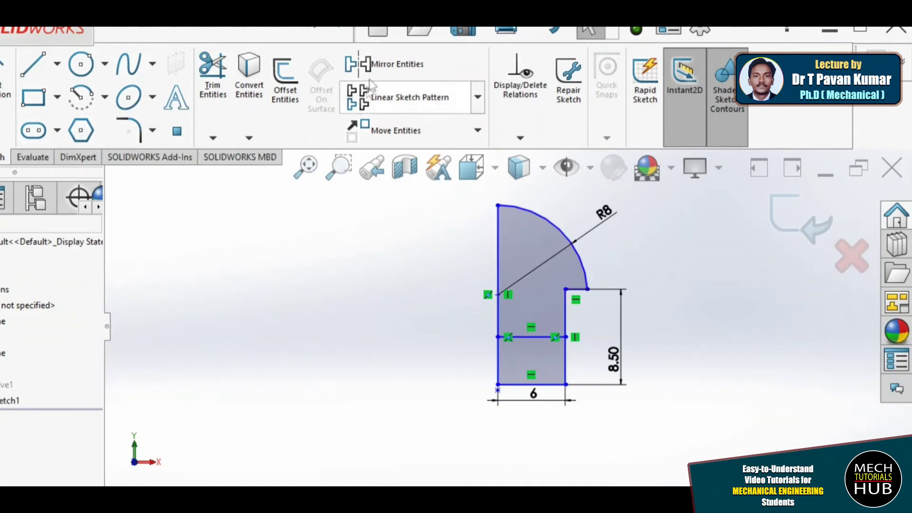
Mirror the R8 head arc and its underside line about the horizontal line across the middle of the shank.
left_click(359, 64)
left_click_drag(471, 191, 606, 295)
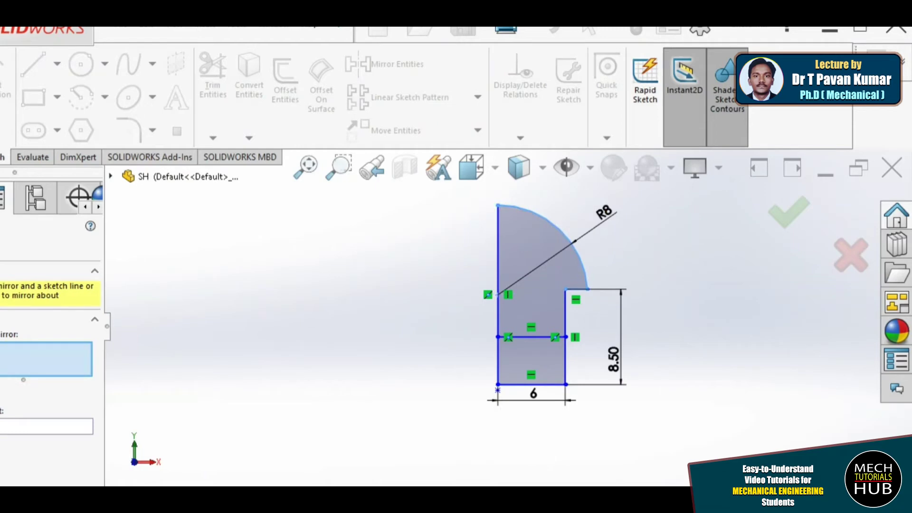
left_click(22, 427)
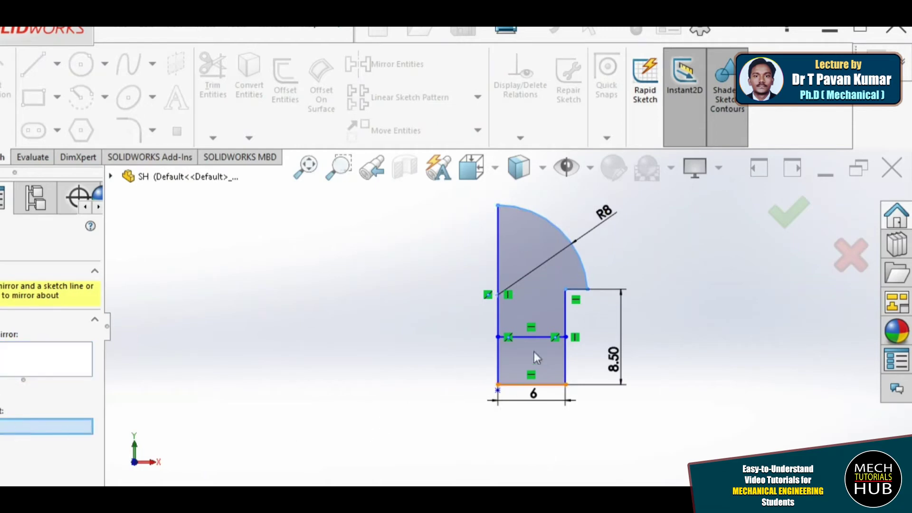
left_click(536, 337)
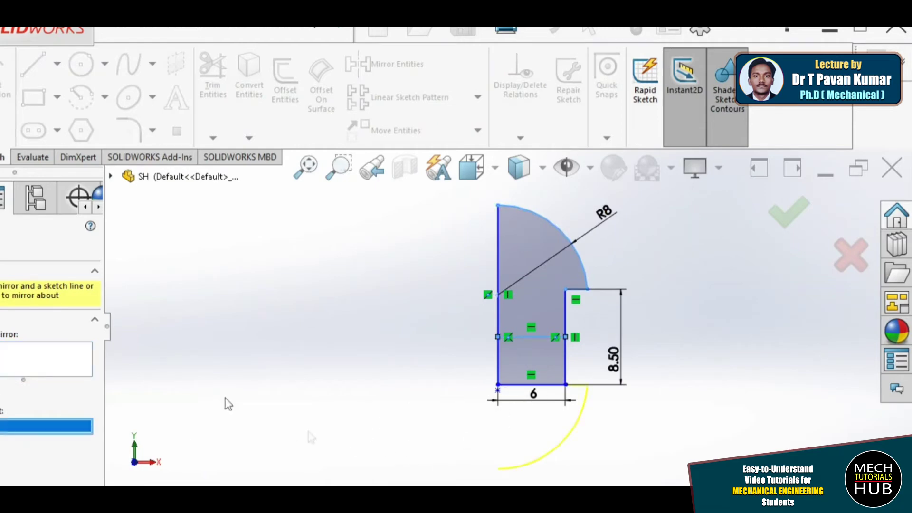
key("Return")
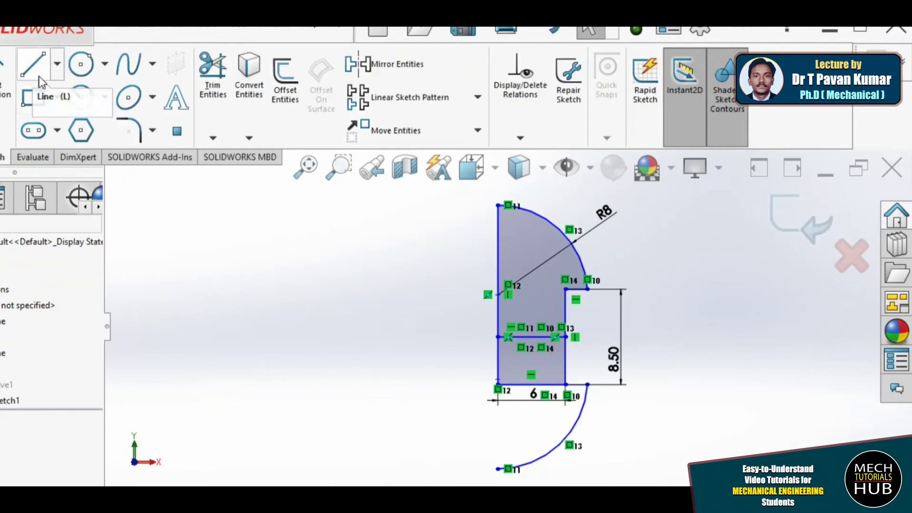
Trim away the mid-shank horizontal line and the shank's lower horizontal line, admitting the waiting meeting attendee in between.
left_click(209, 90)
scroll(531, 275, "down", 3)
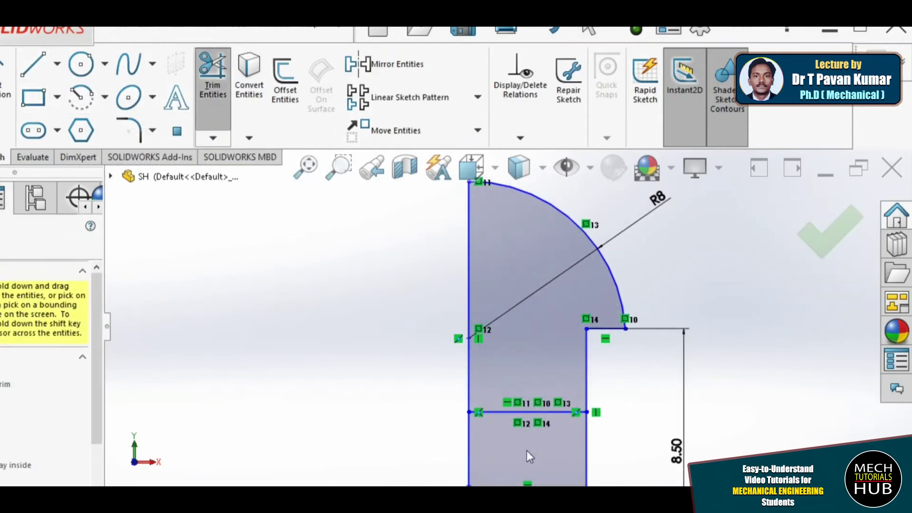
left_click(501, 413)
scroll(503, 413, "up", 3)
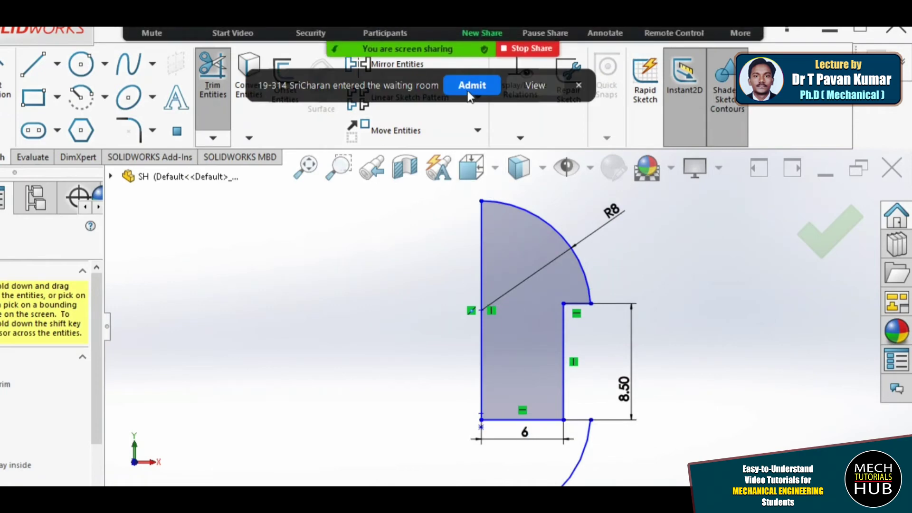
left_click(470, 85)
scroll(484, 363, "up", 3)
scroll(503, 361, "down", 5)
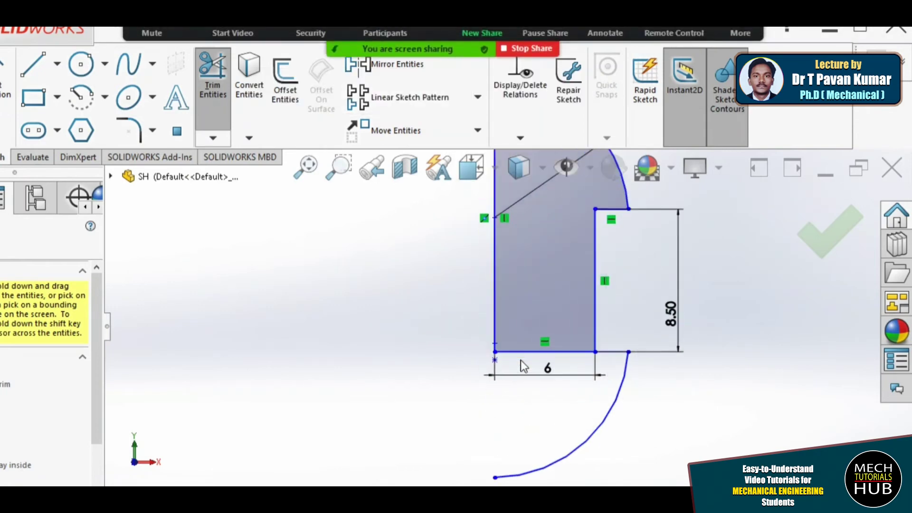
left_click(530, 352)
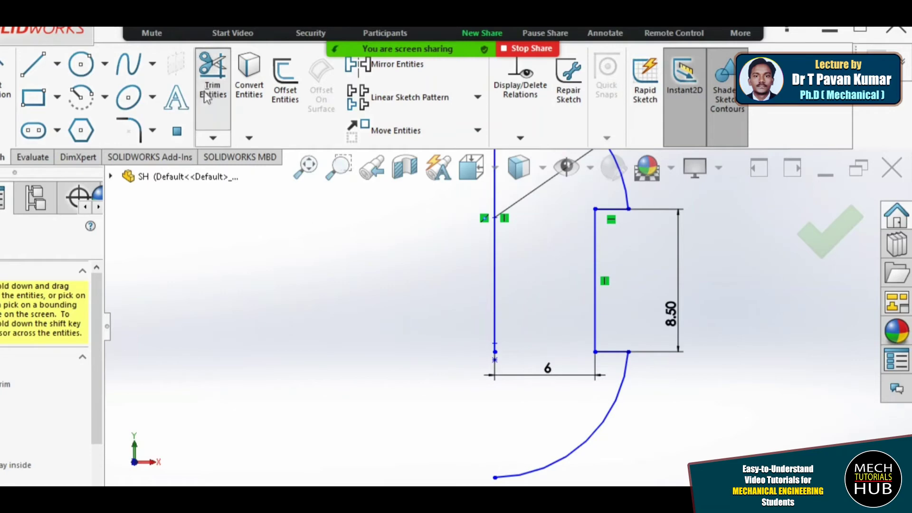
Draw a vertical line from the inner end of the mirrored head arc up to the lower end of the axis line.
left_click(33, 64)
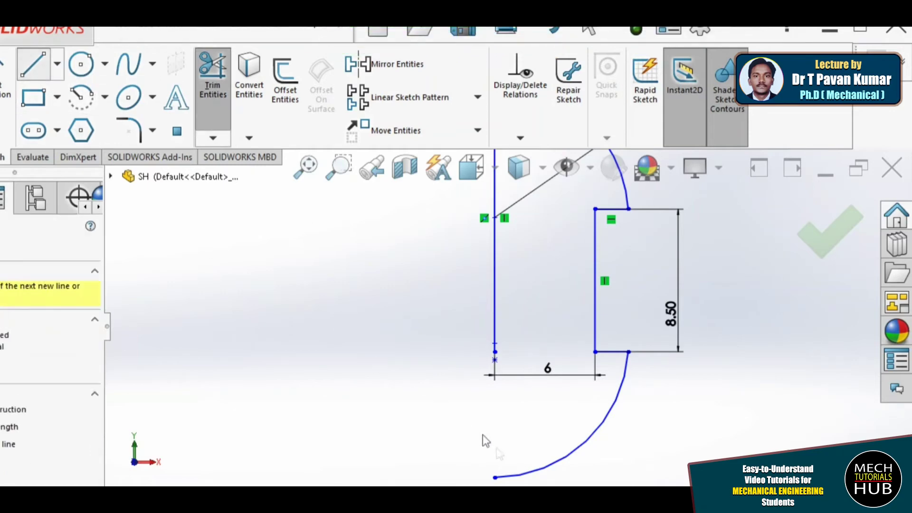
left_click(495, 478)
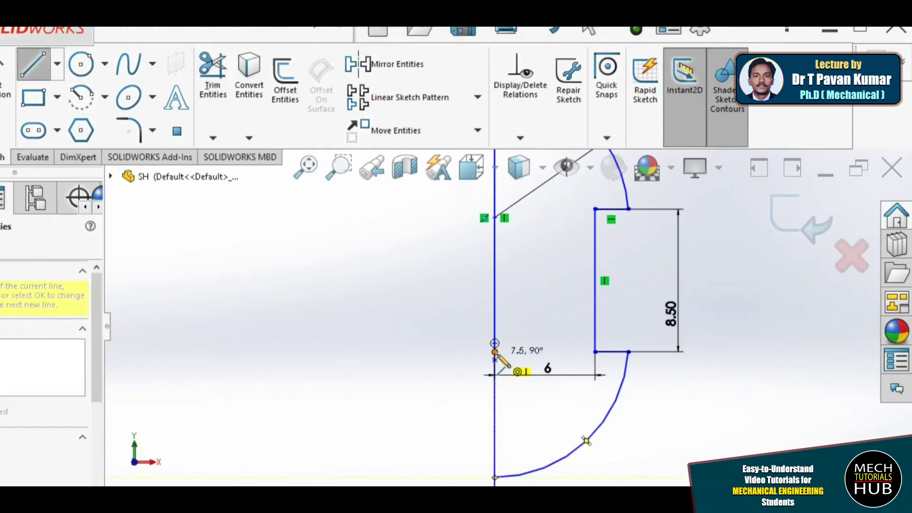
scroll(494, 352, "down", 3)
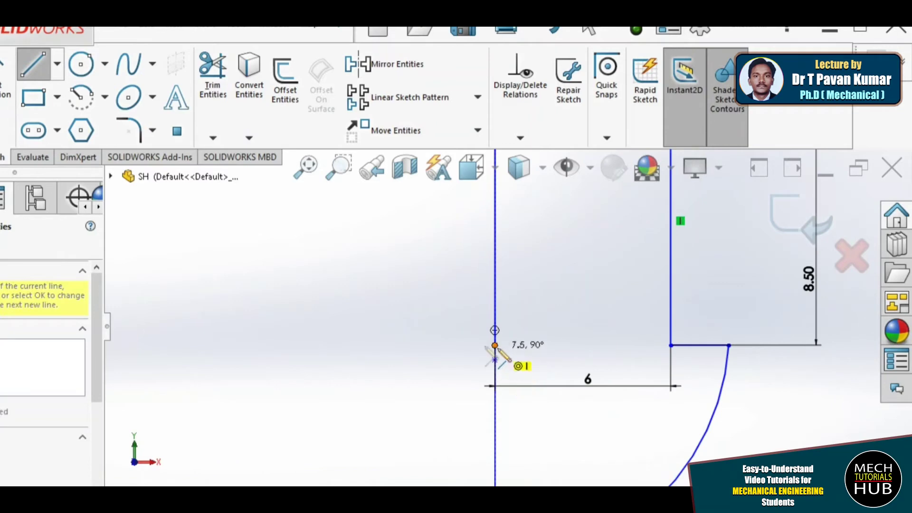
left_click(494, 345)
right_click(425, 335)
left_click(424, 340)
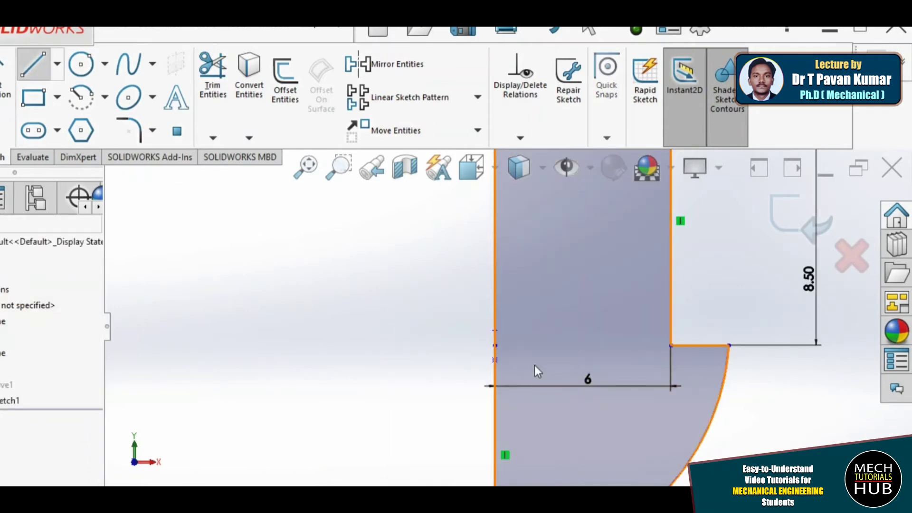
Trim away both vertical segments along the rivet's axis.
scroll(534, 367, "up", 5)
scroll(555, 335, "down", 3)
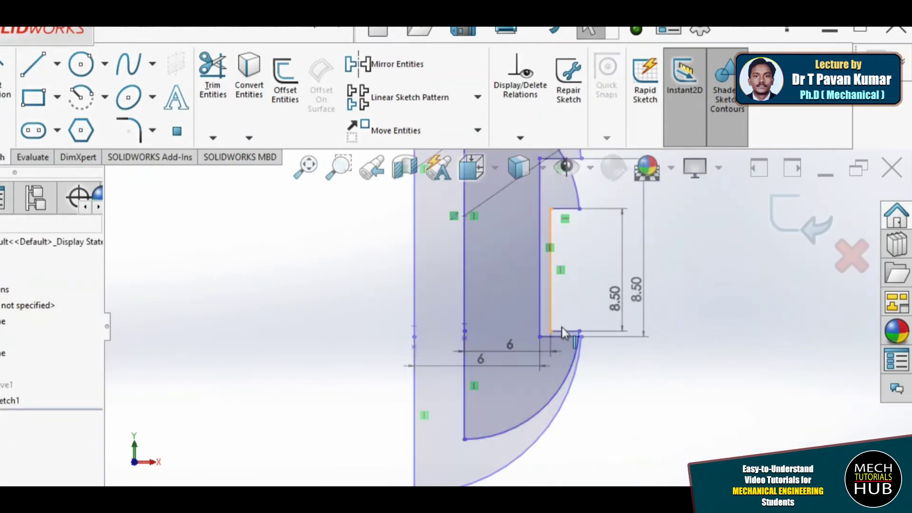
scroll(563, 357, "up", 4)
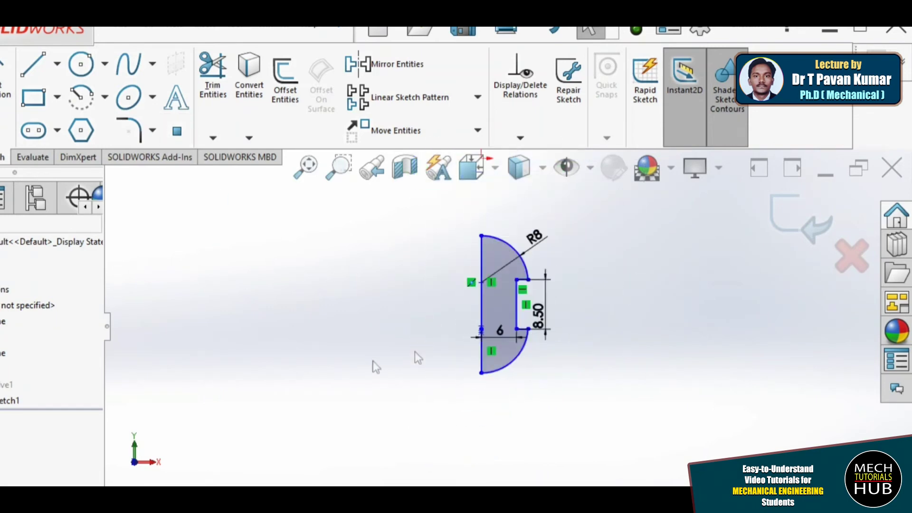
scroll(499, 284, "down", 3)
left_click(213, 76)
mouse_move(497, 430)
left_mouse_down()
mouse_move(459, 380)
mouse_move(492, 316)
left_mouse_up()
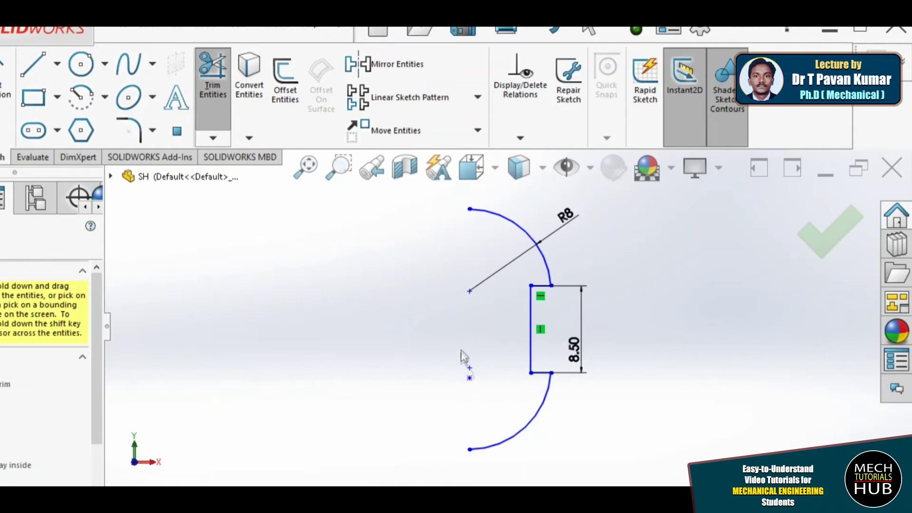
Draw one continuous vertical axis line from the upper head arc's end to the lower head arc's end.
left_click(32, 64)
left_click(469, 209)
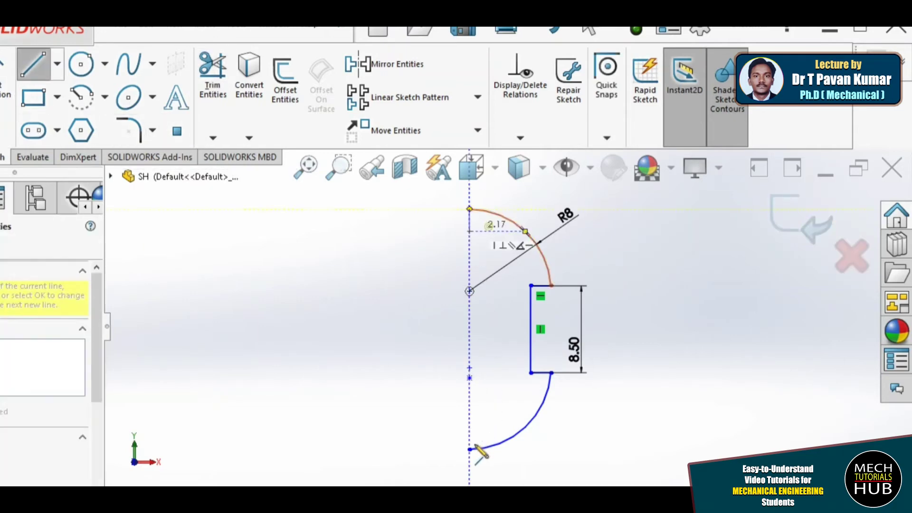
left_click(469, 449)
right_click(352, 373)
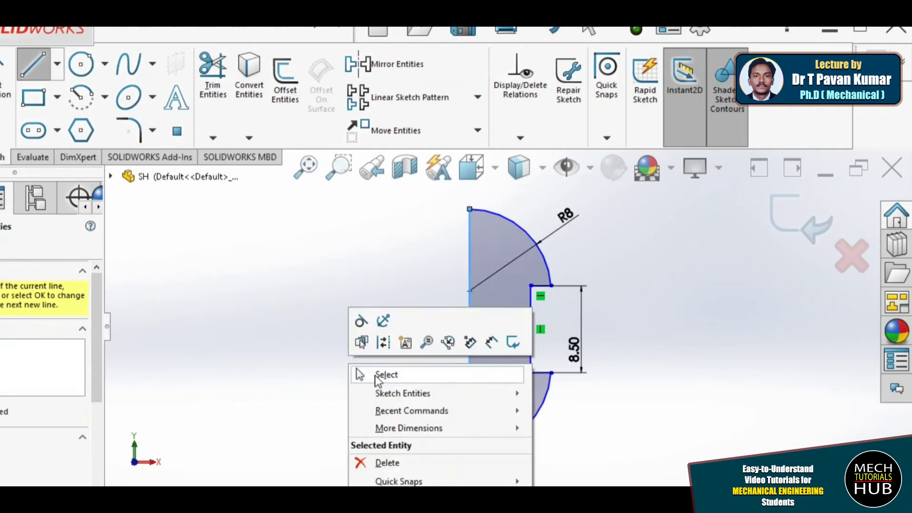
left_click(373, 375)
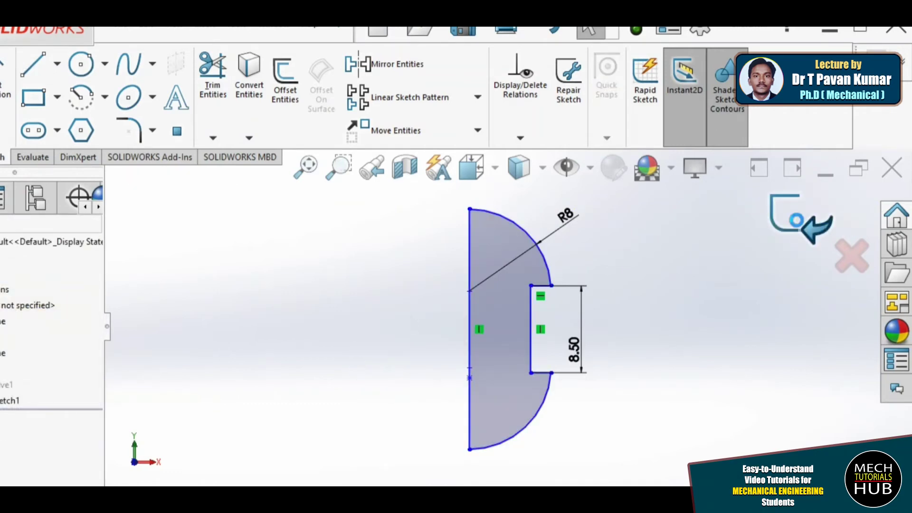
Exit the sketch and delete the Revolve1 feature while keeping its sketch.
left_click(797, 222)
left_click(374, 126)
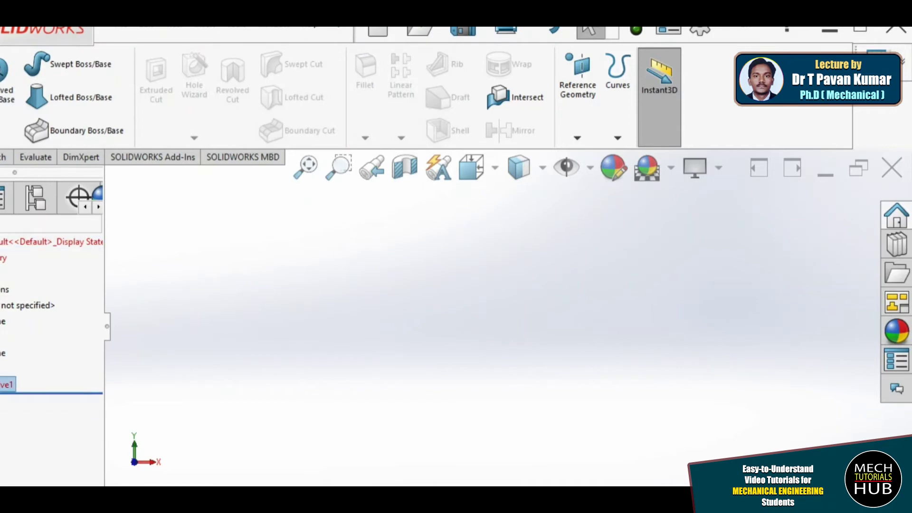
right_click(7, 385)
left_click(10, 352)
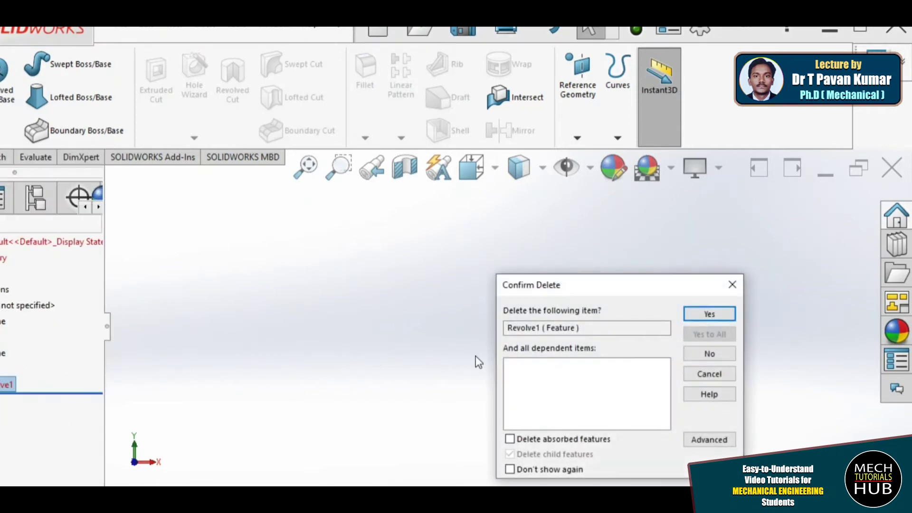
left_click(696, 317)
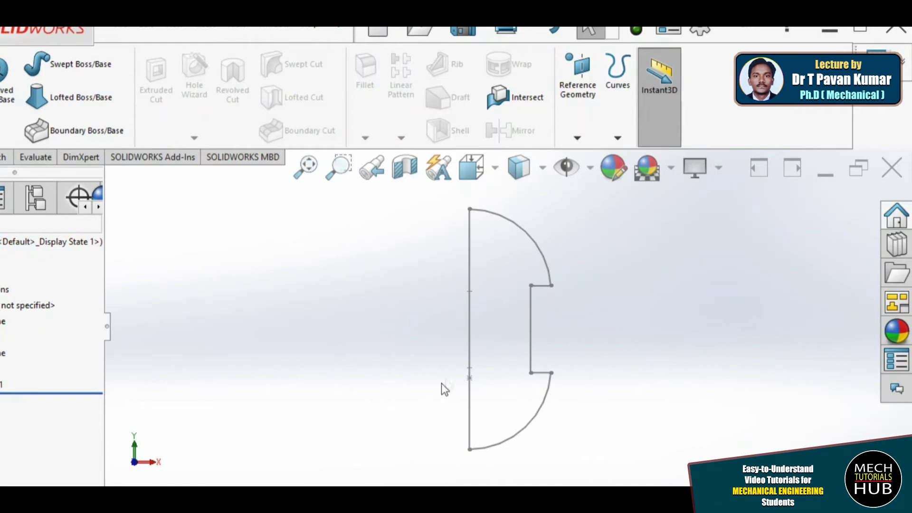
Revolve the closed rivet profile about its vertical axis line into a solid with two domed heads.
scroll(454, 384, "down", 5)
scroll(461, 383, "up", 5)
scroll(532, 294, "down", 3)
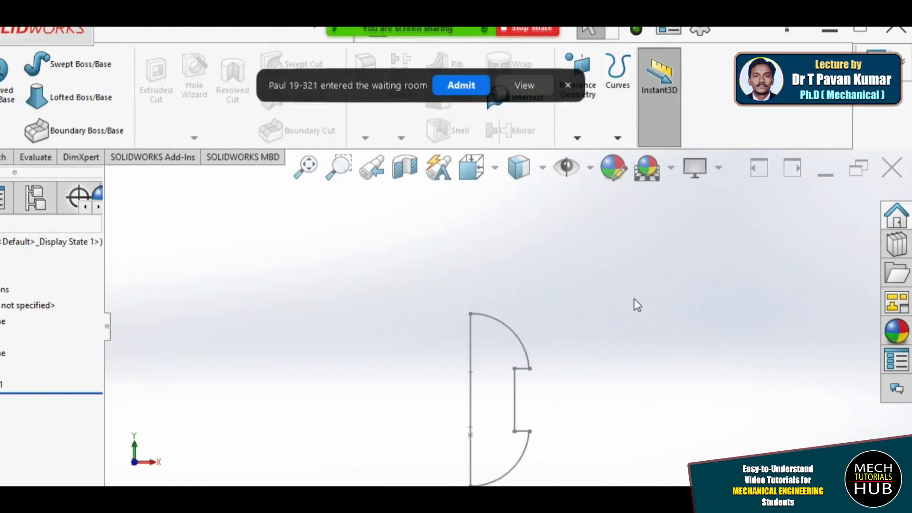
left_click(479, 90)
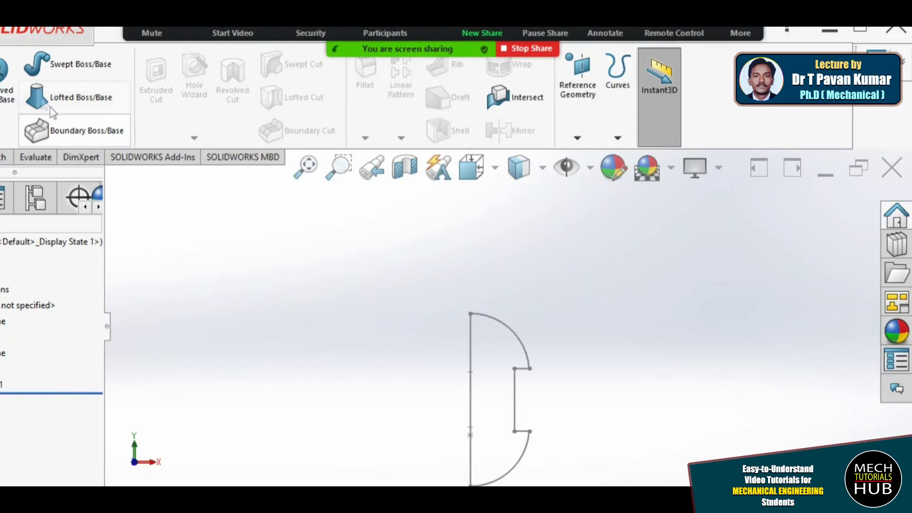
left_click(7, 85)
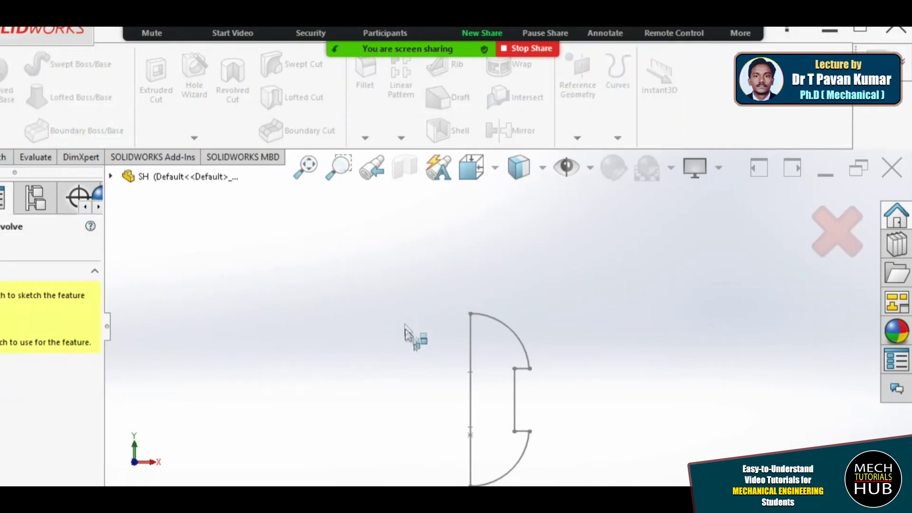
scroll(512, 385, "up", 3)
scroll(512, 385, "down", 2)
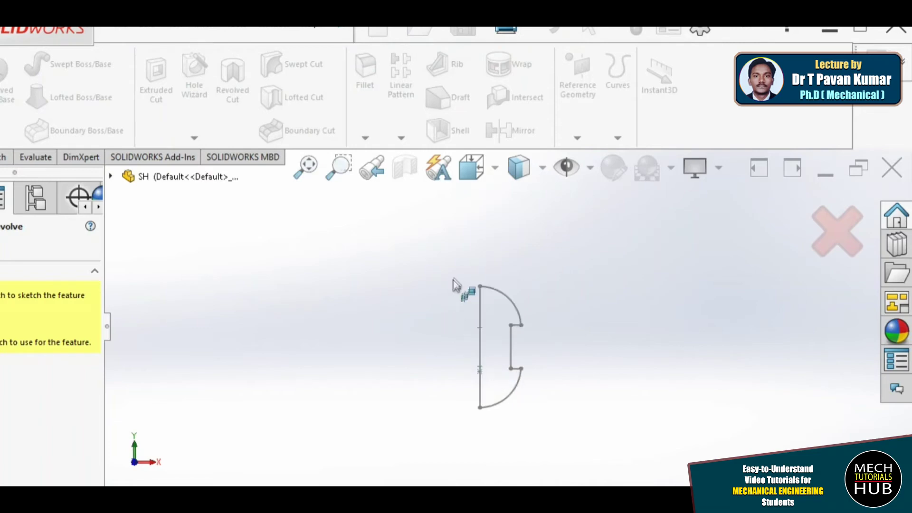
left_click(480, 354)
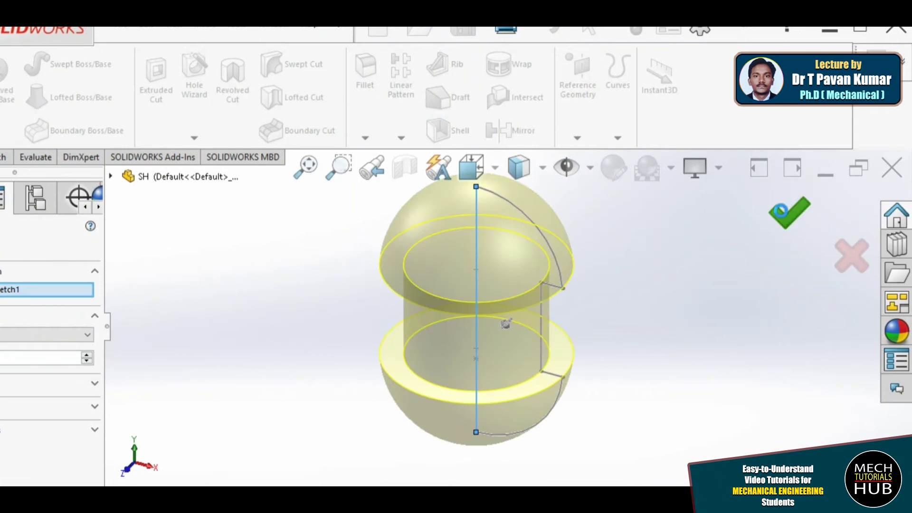
left_click(780, 211)
scroll(489, 311, "up", 3)
middle_click_drag(488, 311, 485, 260)
scroll(526, 309, "down", 2)
middle_click_drag(526, 310, 519, 333)
scroll(499, 325, "down", 2)
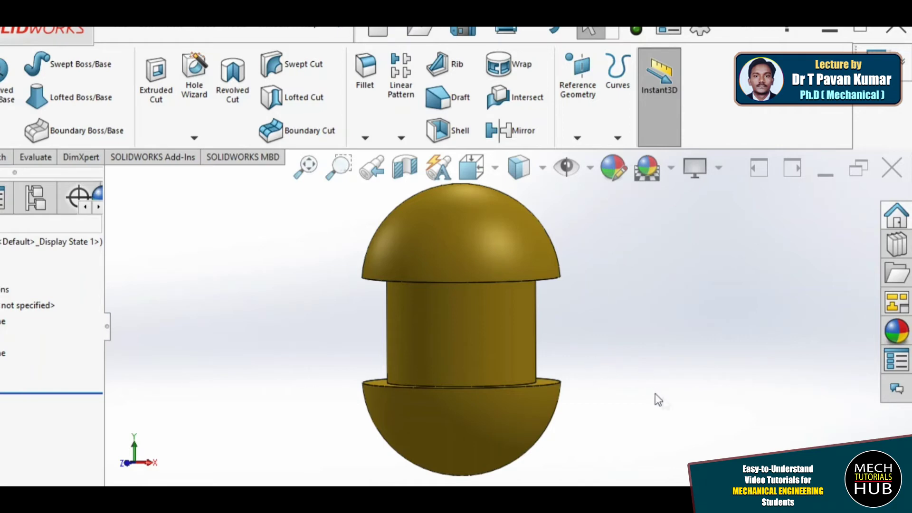
Save the rivet part and open the strap part.
left_click(126, 33)
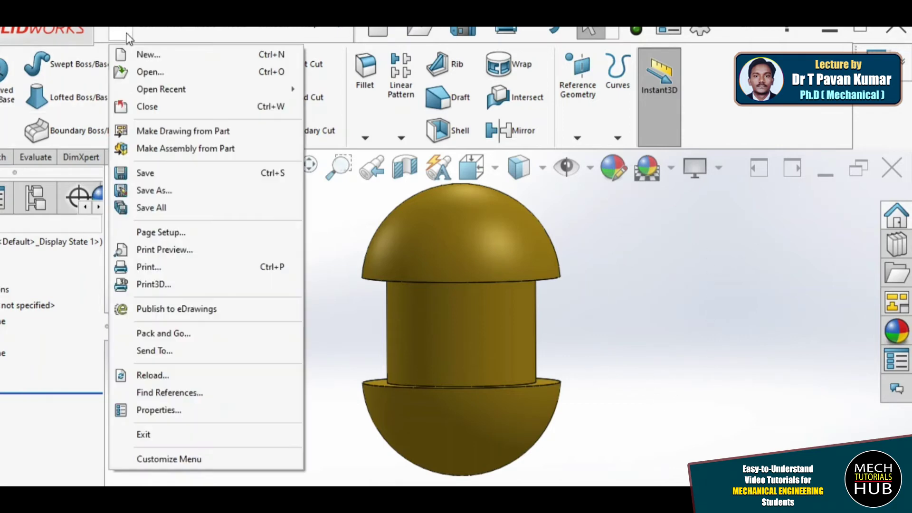
left_click(143, 174)
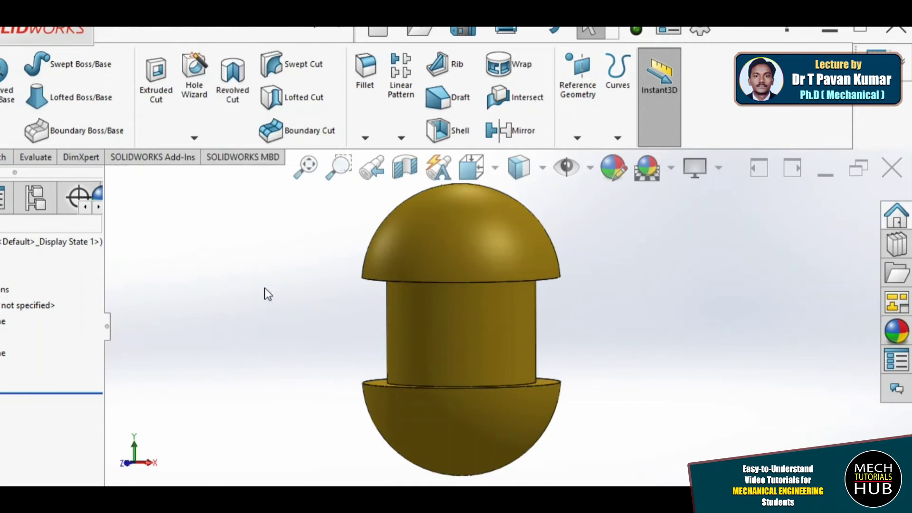
left_click(121, 32)
left_click(144, 75)
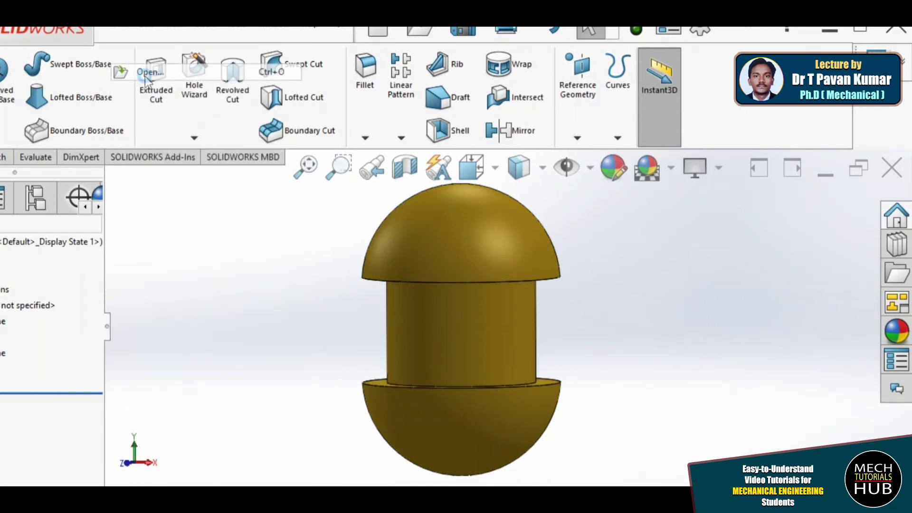
left_click(335, 291)
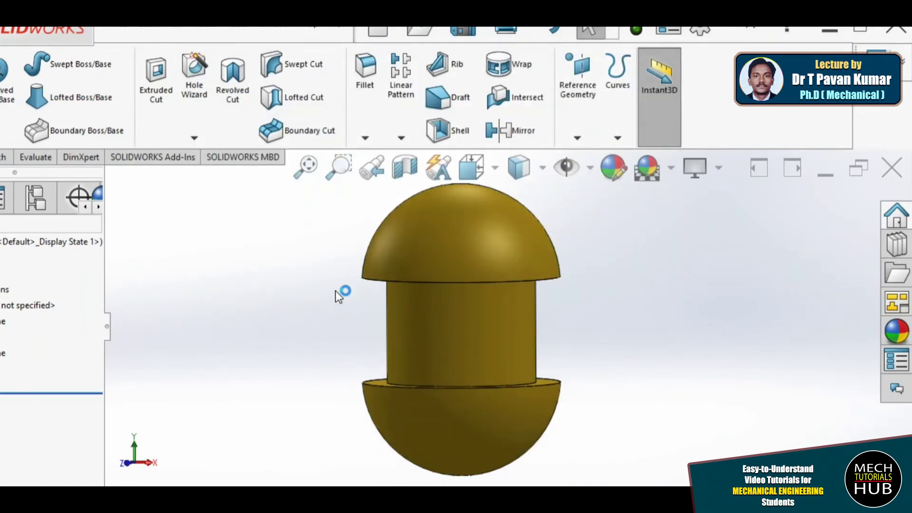
Edit the base sketch of the strap to set its thickness to 4.5 mm, and exit the sketch.
scroll(514, 343, "up", 5)
scroll(528, 317, "down", 6)
mouse_move(476, 363)
middle_mouse_down()
mouse_move(481, 318)
mouse_move(489, 331)
mouse_move(475, 357)
middle_mouse_up()
scroll(487, 333, "down", 4)
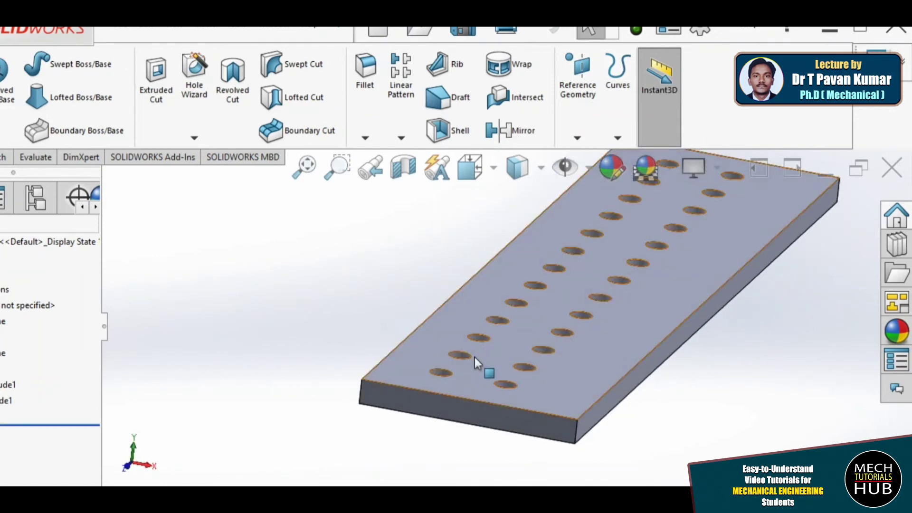
scroll(476, 363, "up", 5)
scroll(523, 356, "down", 4)
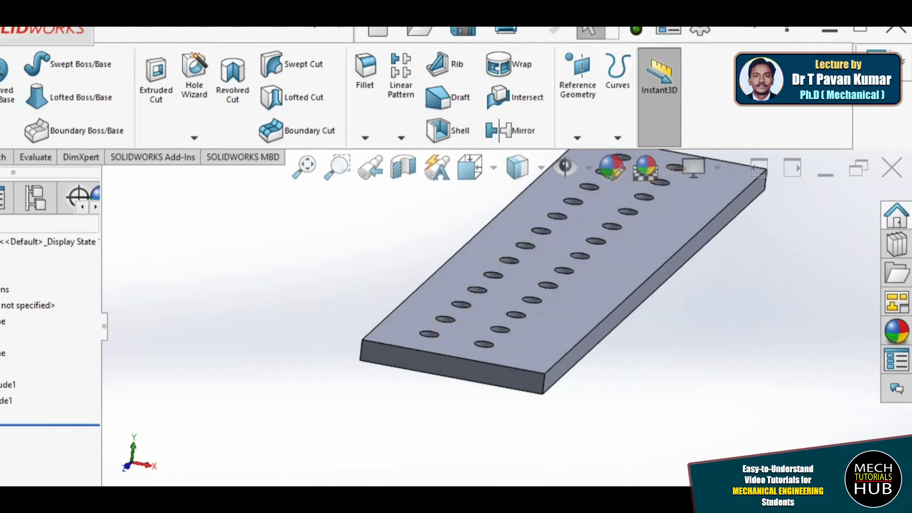
left_click(1, 385)
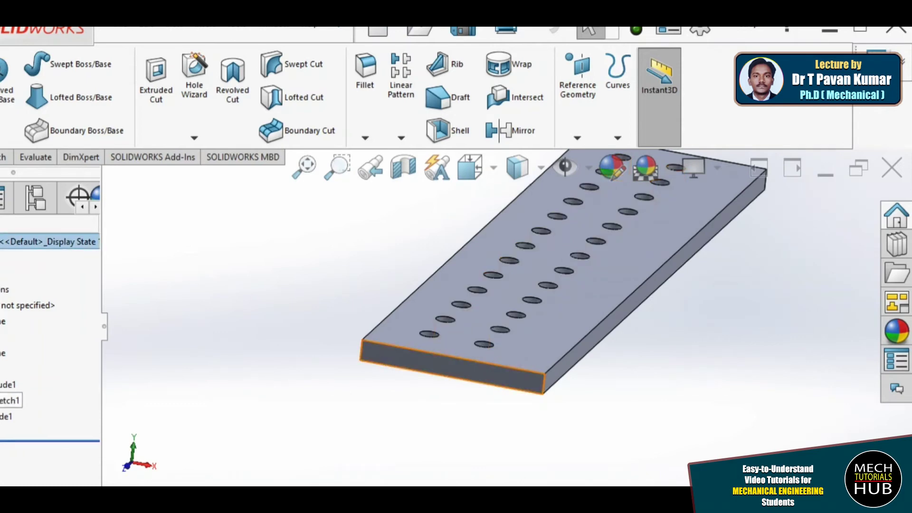
right_click(2, 401)
left_click(2, 299)
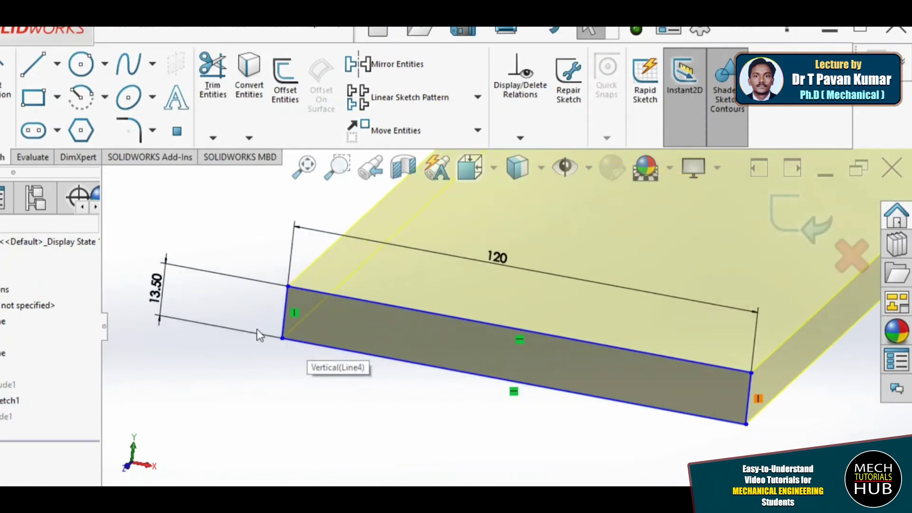
double_click(153, 291)
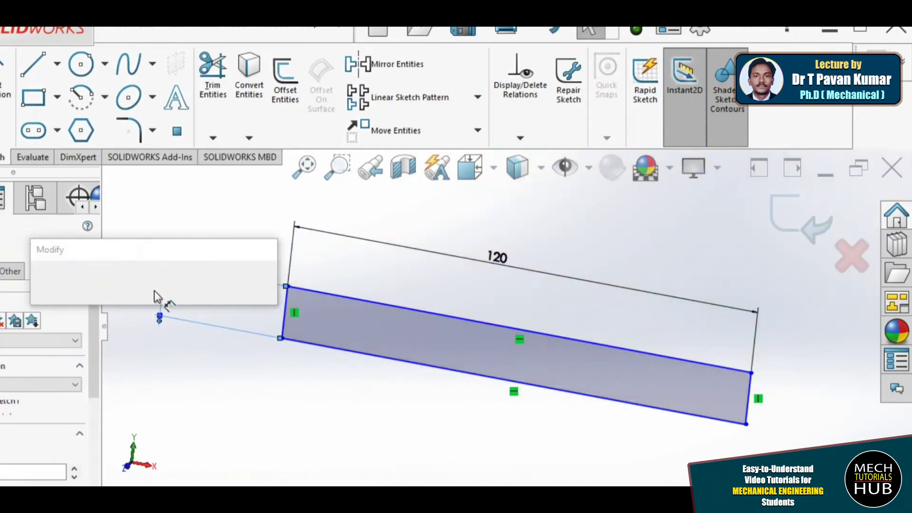
type("4.5")
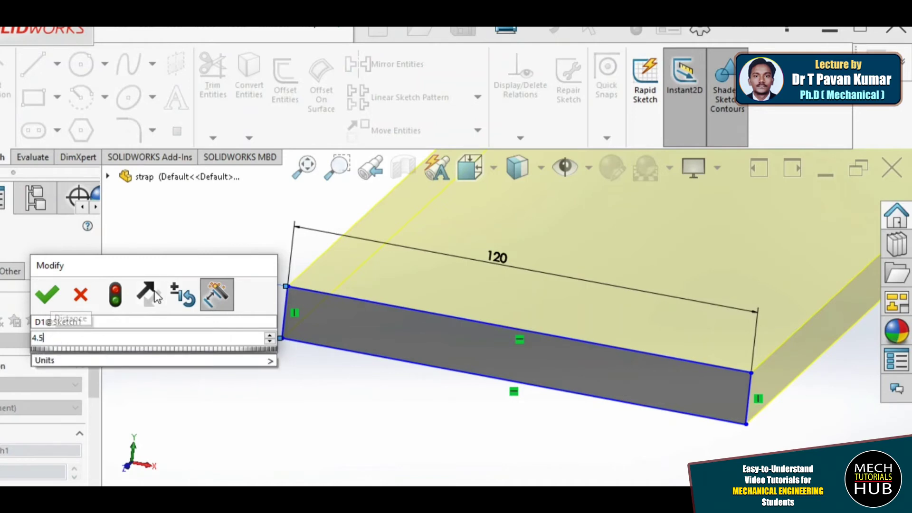
key("Return")
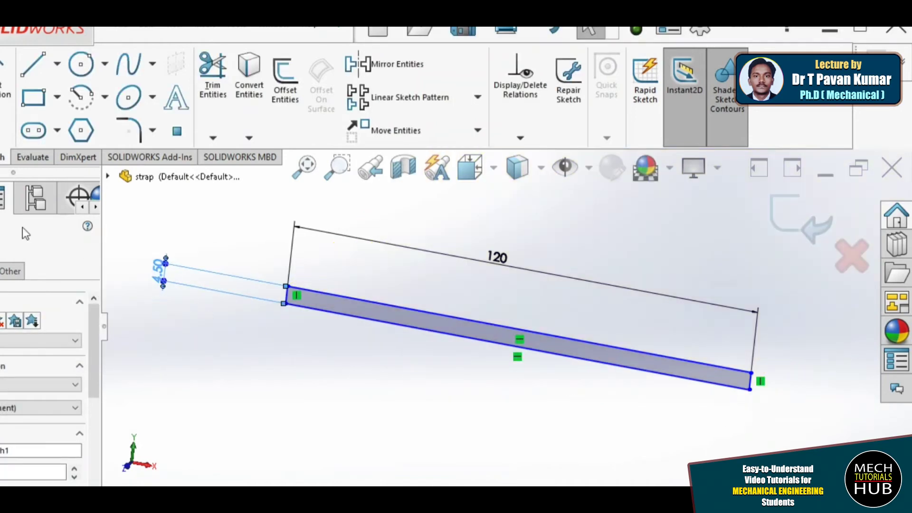
left_click(797, 221)
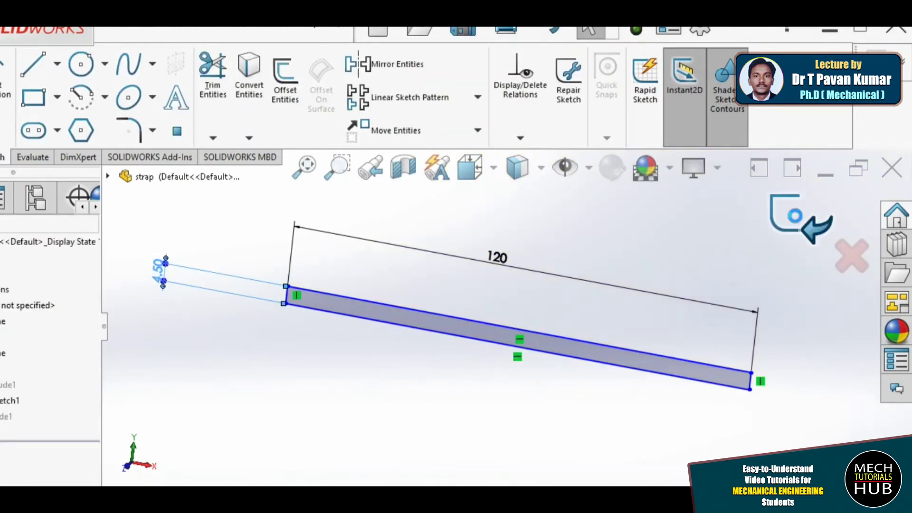
Reopen the strap's base sketch, set its width to 80 mm, and exit the sketch.
scroll(565, 336, "up", 6)
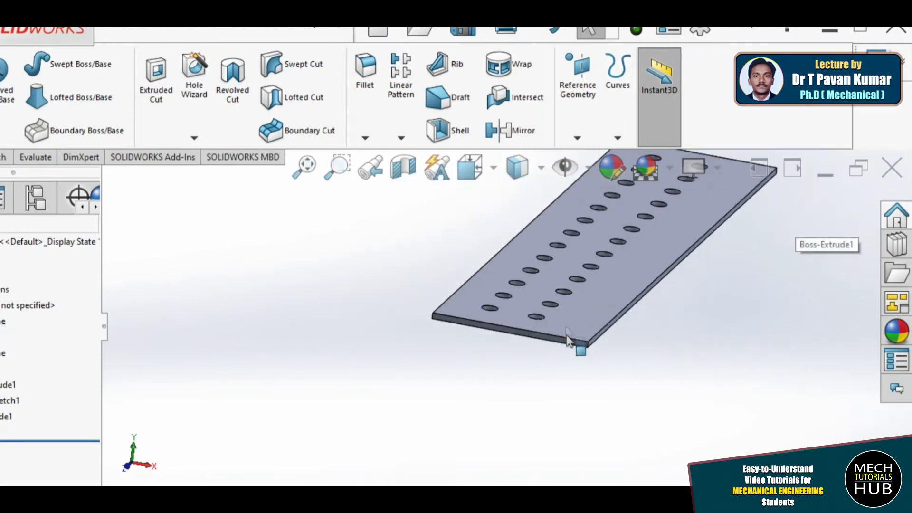
scroll(556, 299, "down", 3)
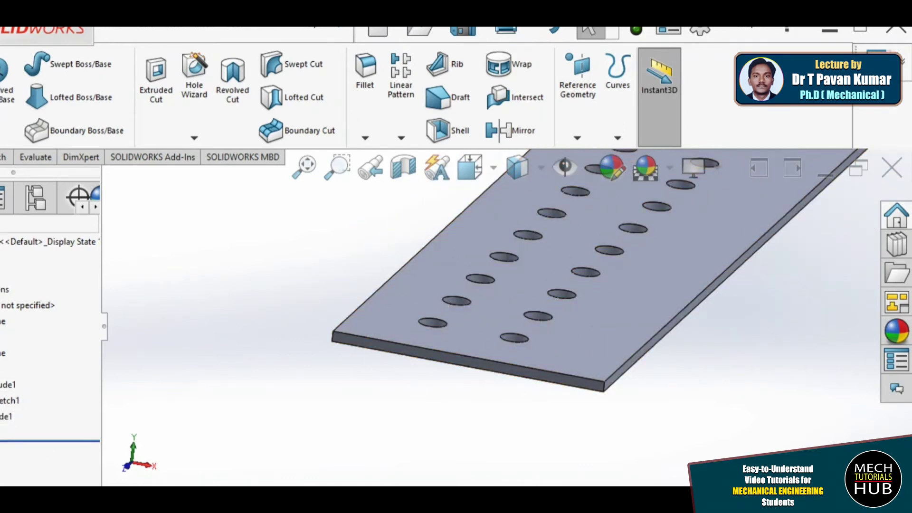
right_click(9, 400)
left_click(15, 298)
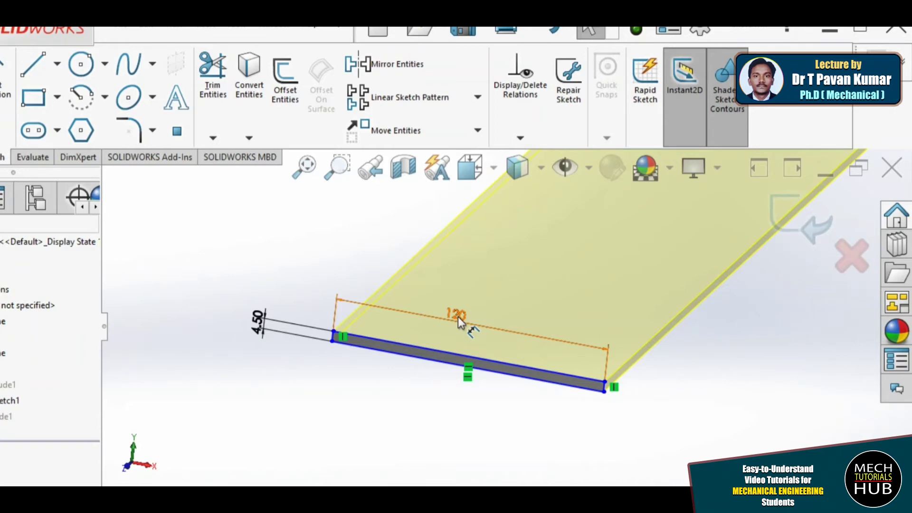
double_click(458, 316)
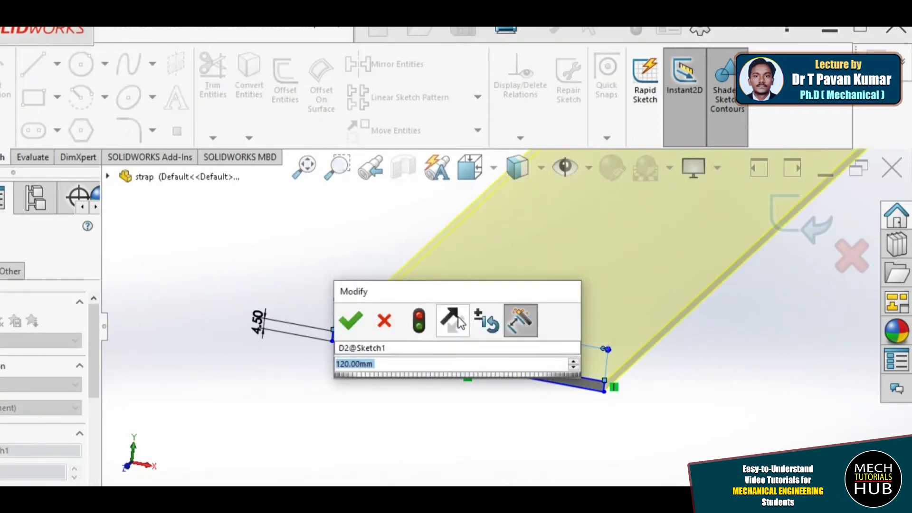
type("80")
key("Return")
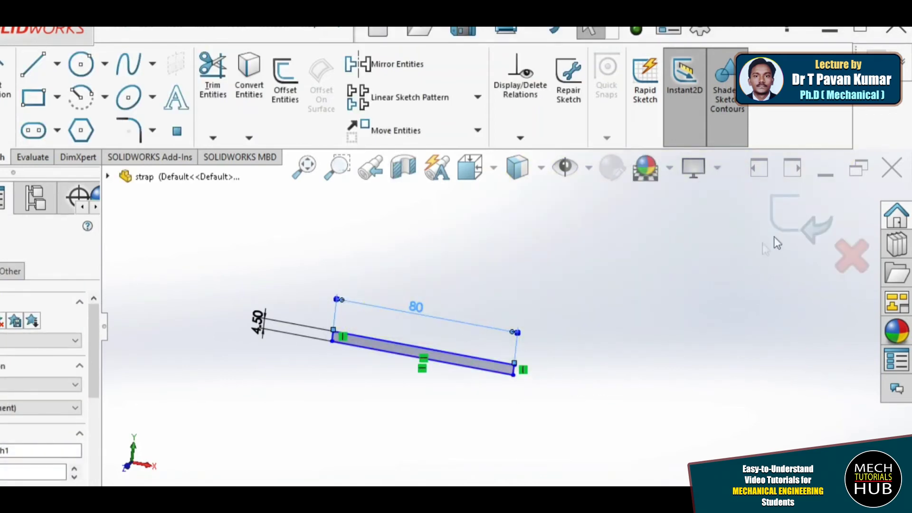
left_click(794, 218)
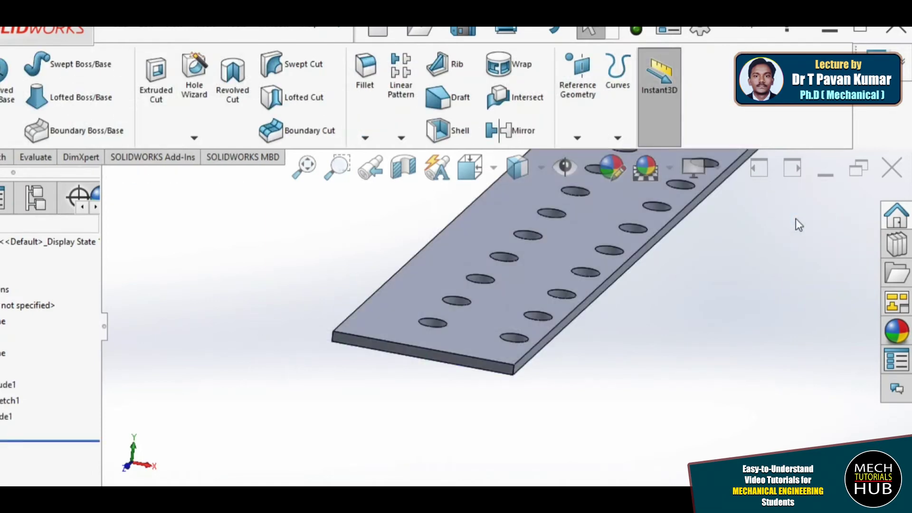
Set the width in the strap's base sketch to 90 mm and exit the sketch.
scroll(507, 299, "down", 4)
middle_click_drag(483, 344, 491, 327)
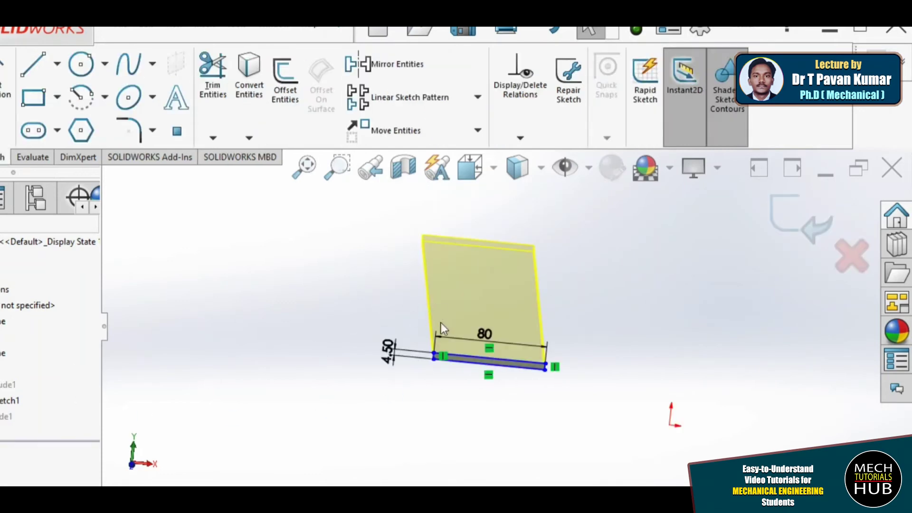
double_click(481, 334)
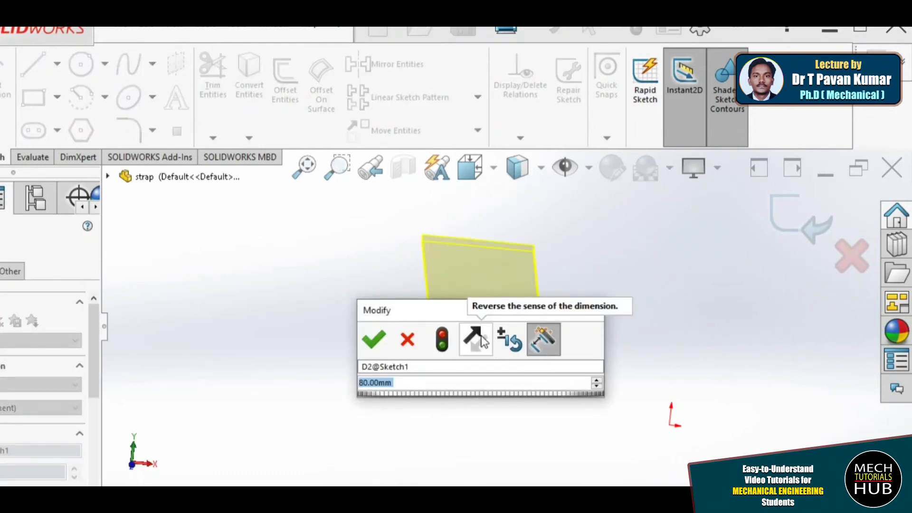
type("90")
key("Return")
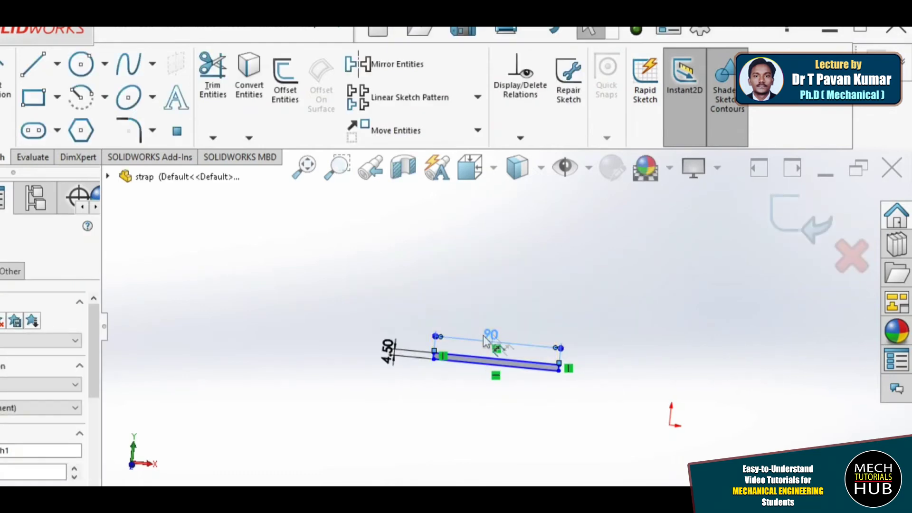
left_click(794, 231)
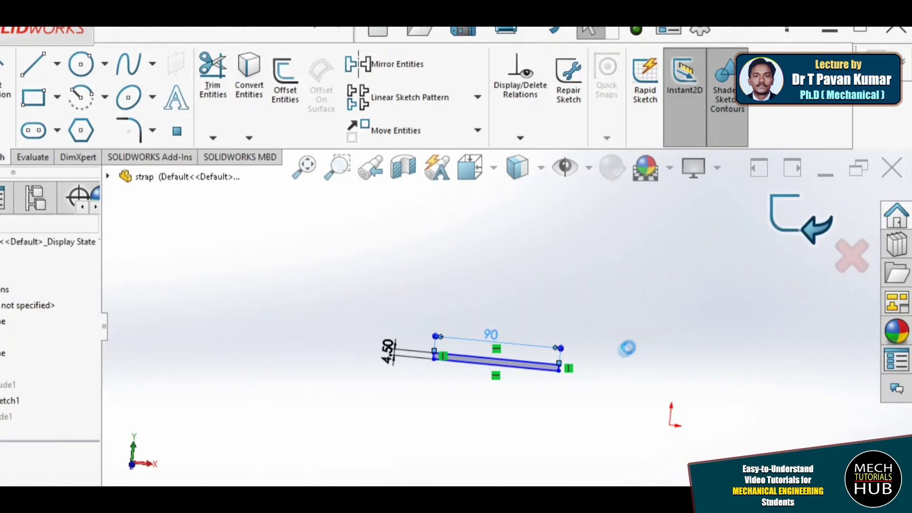
middle_click_drag(564, 320, 543, 357)
scroll(467, 354, "down", 2)
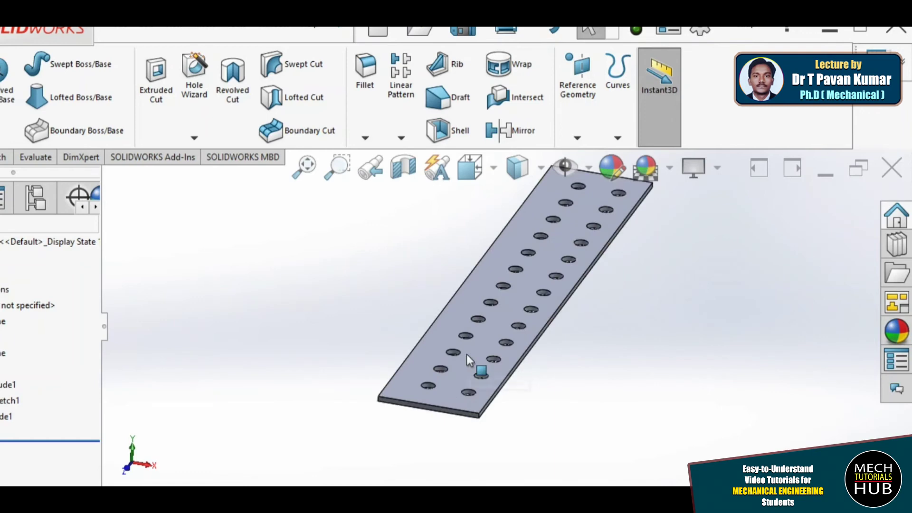
Open the sketch of the strap's first pair of rivet holes for editing.
middle_click_drag(467, 355, 464, 330)
scroll(442, 354, "down", 4)
scroll(441, 361, "down", 3)
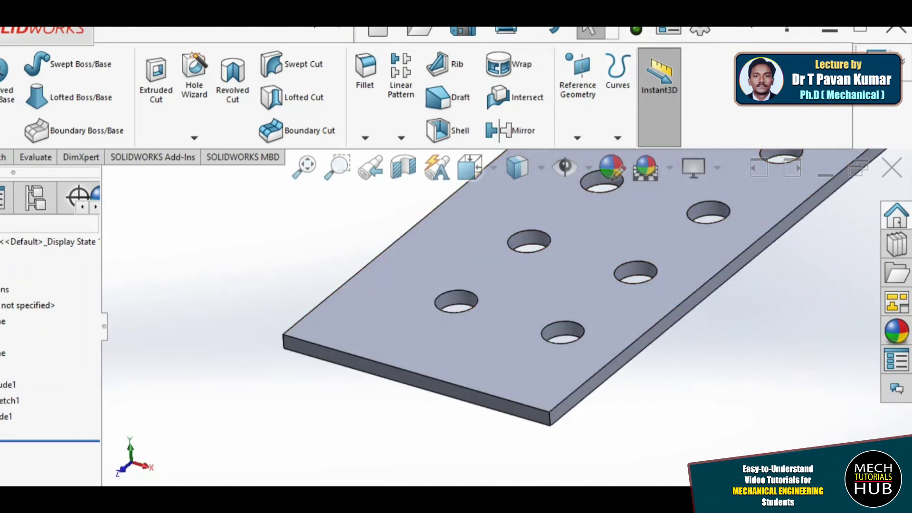
left_click(0, 384)
left_click(0, 401)
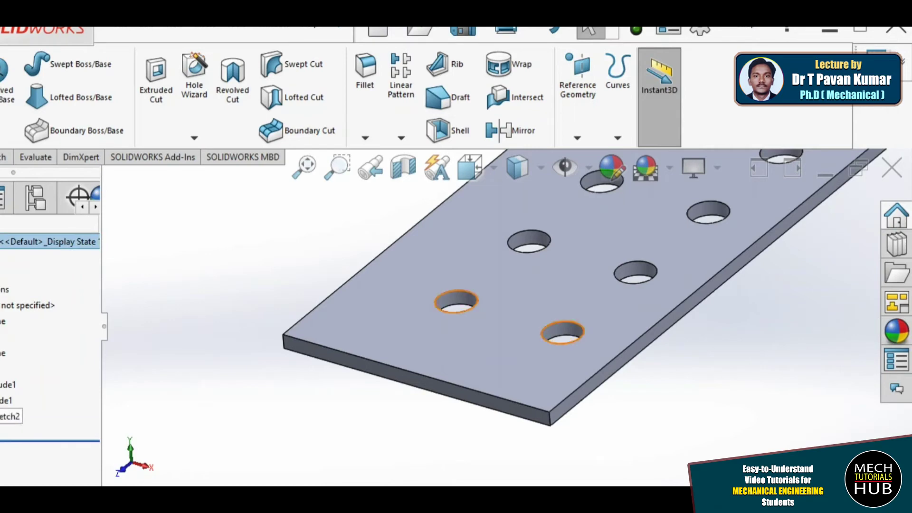
right_click(1, 416)
left_click(3, 298)
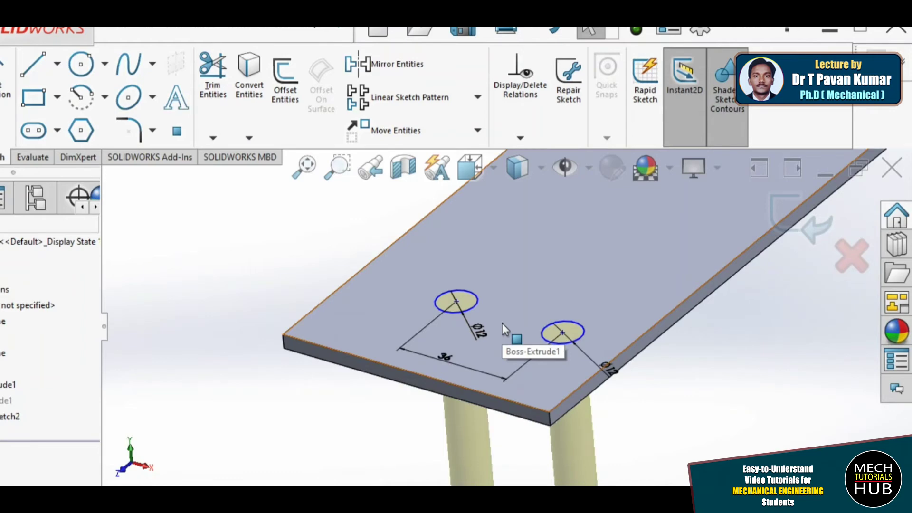
Switch to the Zoom whiteboard and draw a dimension from the left rivet's centre to the plate joint on the single-strap butt joint.
mouse_move(476, 28)
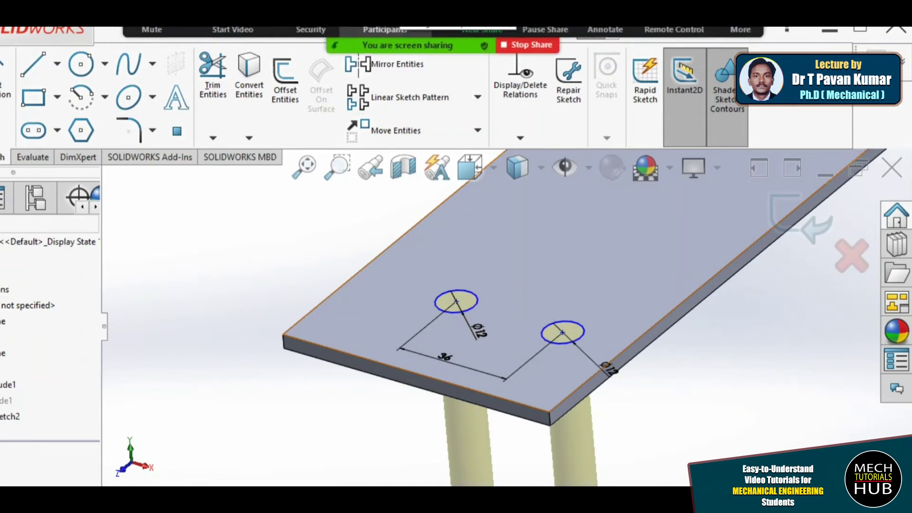
left_click(477, 30)
left_click(356, 223)
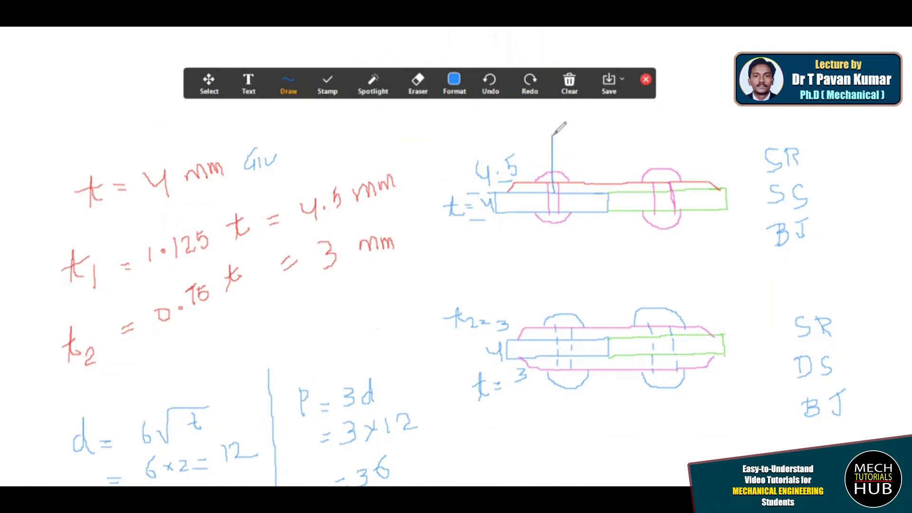
left_click_drag(549, 153, 618, 153)
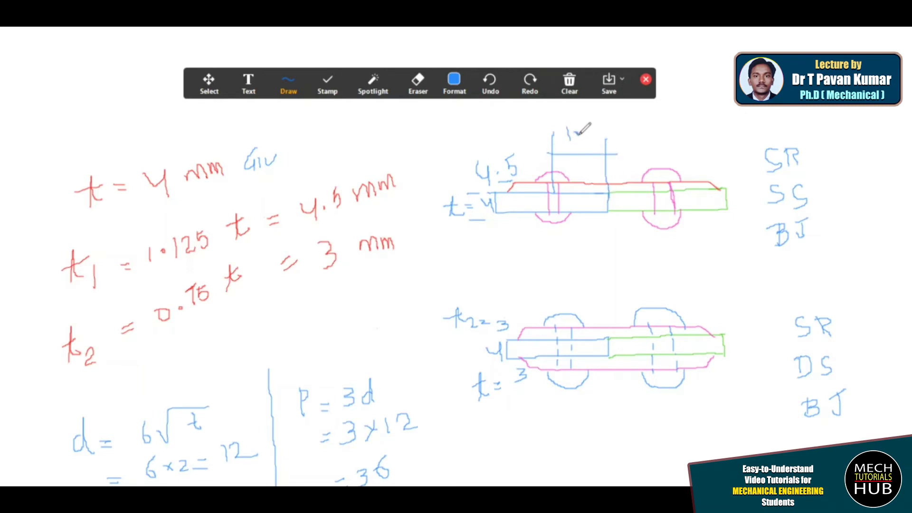
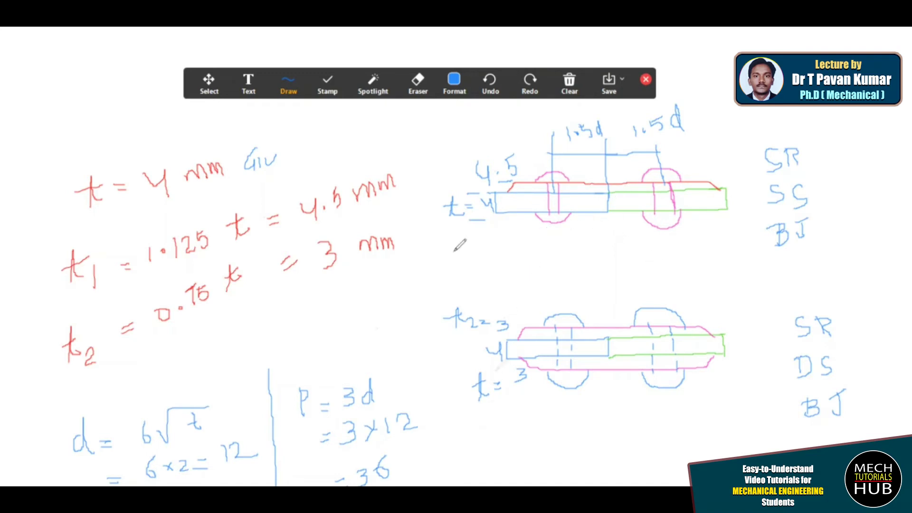
Switch the screen share back to SOLIDWORKS and exit the strap's rivet-hole sketch.
left_click(472, 30)
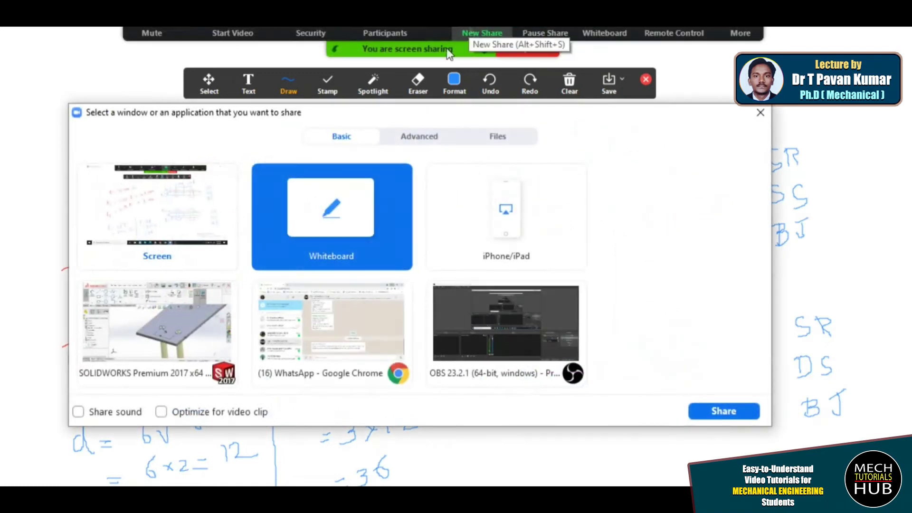
double_click(216, 337)
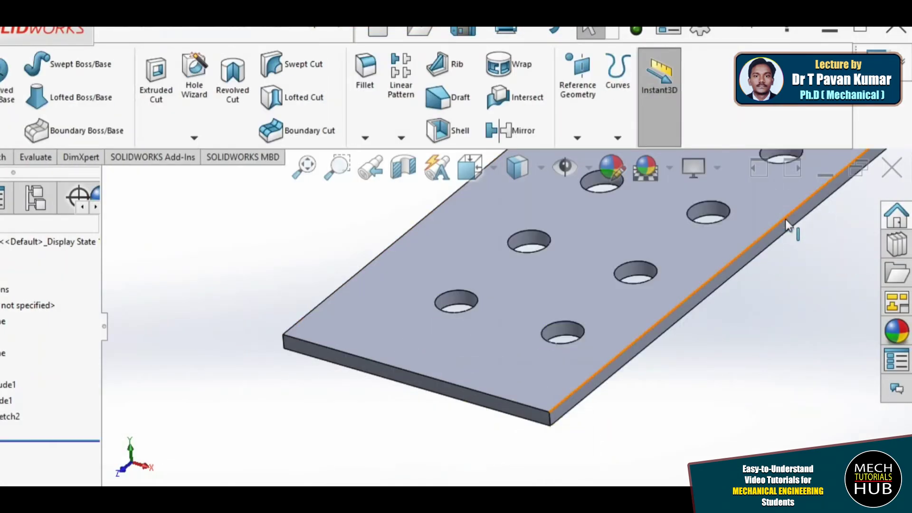
scroll(612, 352, "up", 5)
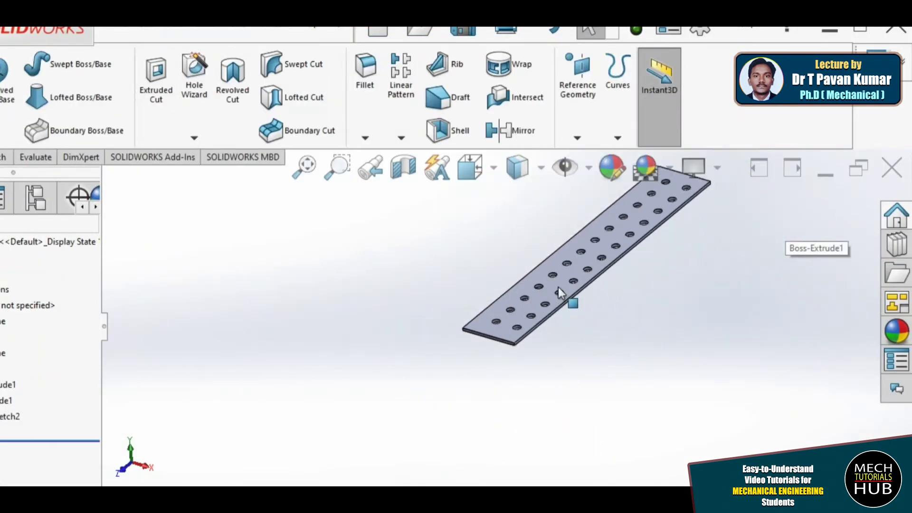
scroll(665, 266, "up", 3)
scroll(583, 264, "down", 6)
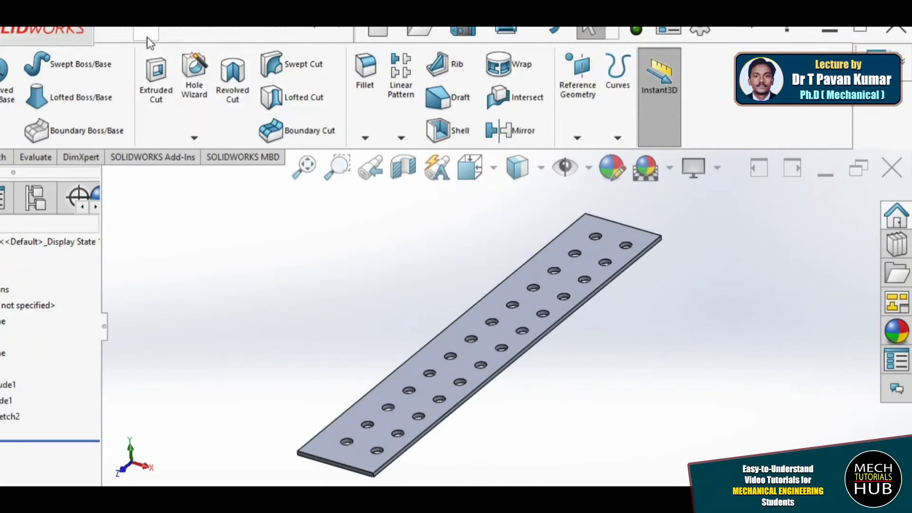
Save the strap part and close its document.
left_click(131, 33)
left_click(143, 174)
left_click(898, 170)
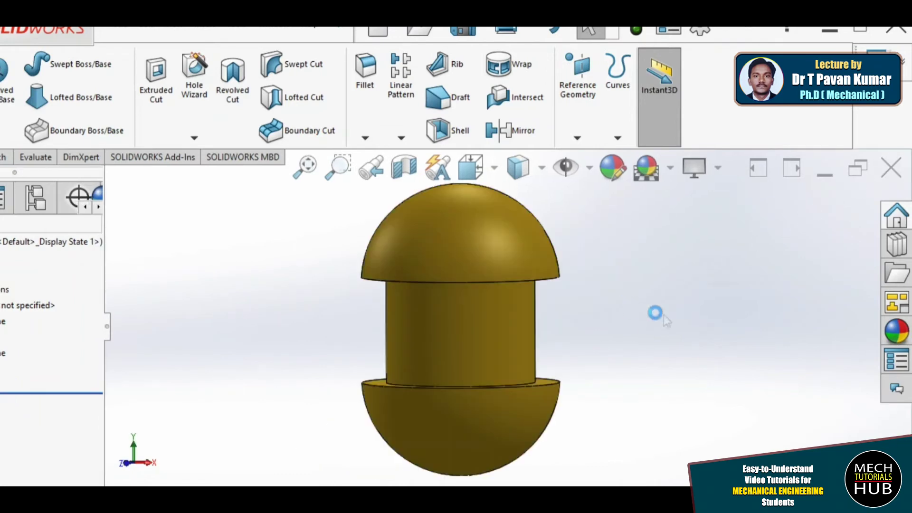
Create a new assembly and insert plate s1 from the Desktop as its first component.
left_click(380, 34)
left_click(432, 250)
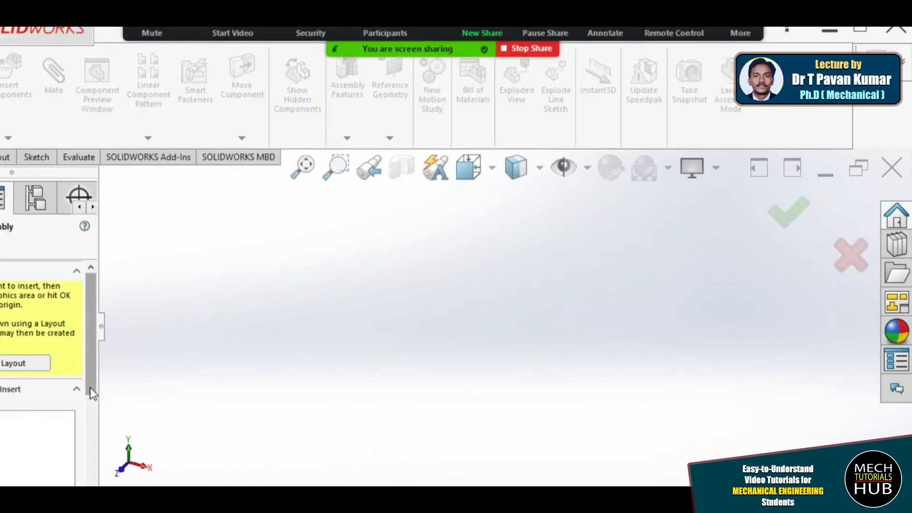
scroll(12, 437, "down", 3)
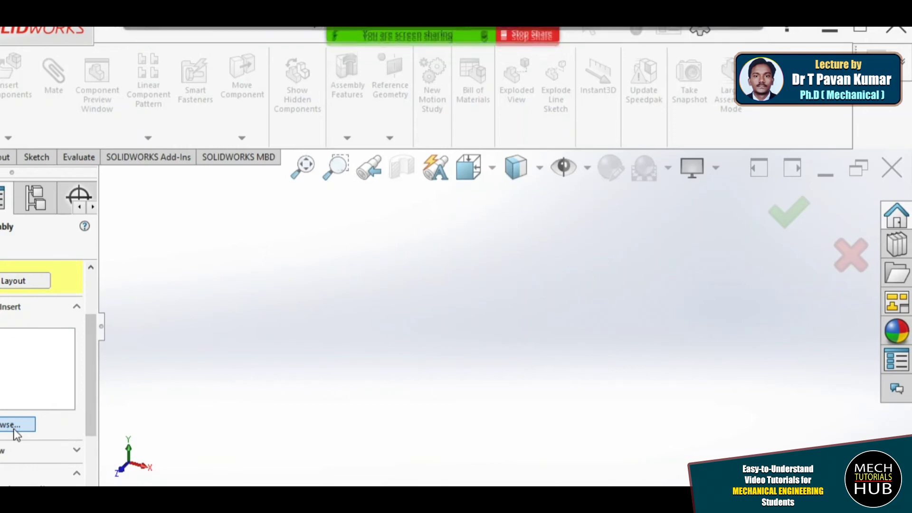
left_click(16, 425)
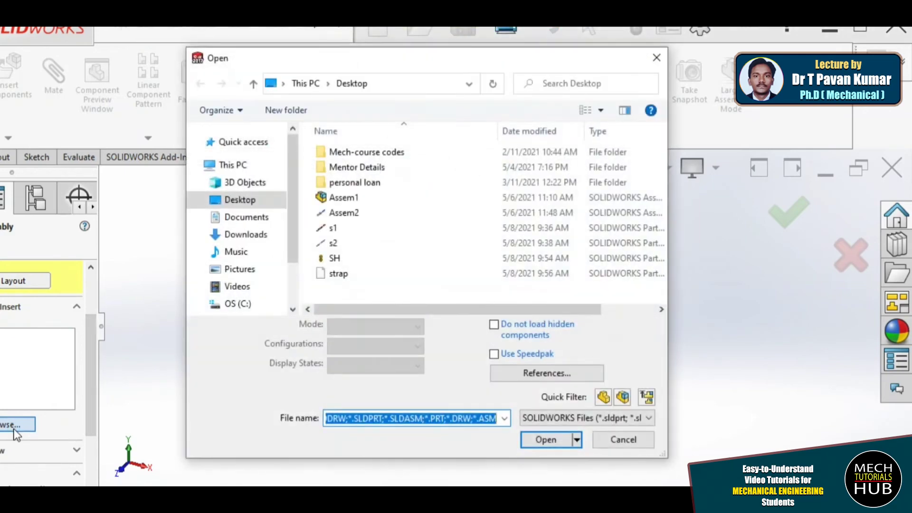
double_click(333, 228)
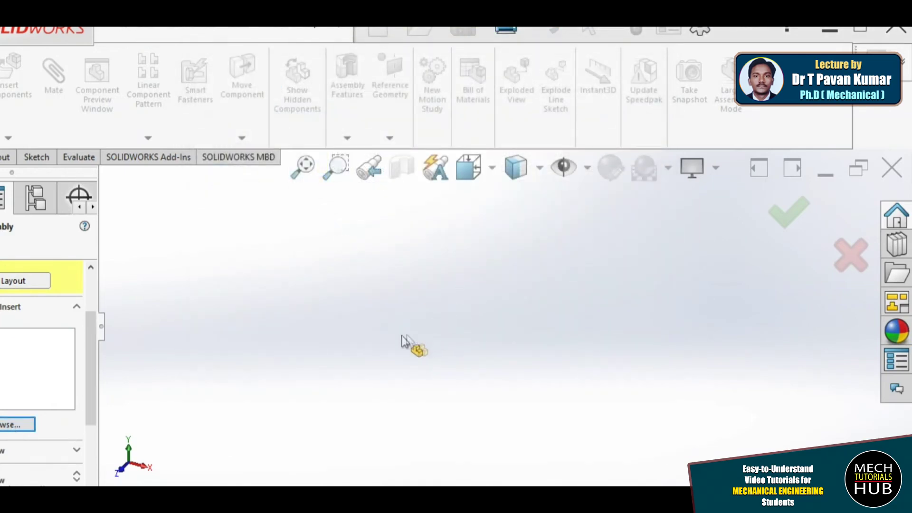
left_click(461, 271)
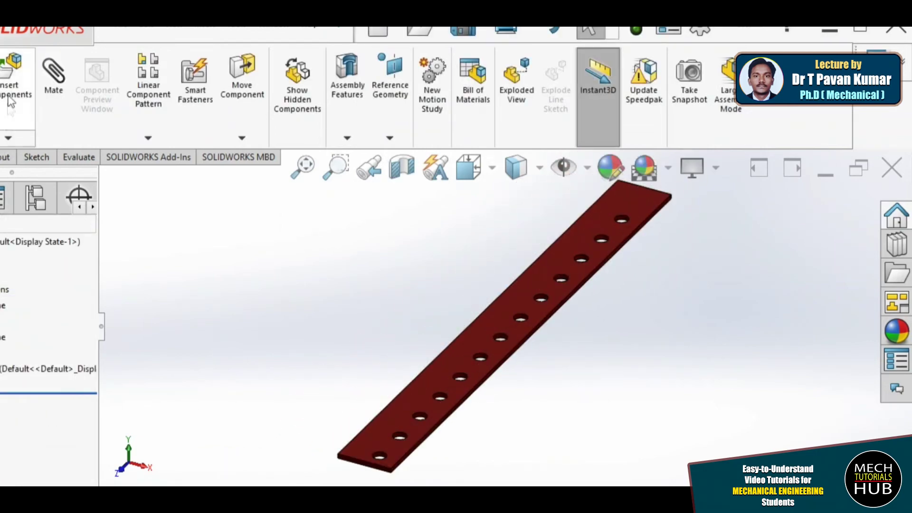
Insert plate s2 from the Desktop and place it beside plate s1, parallel to its long side.
left_click(2, 84)
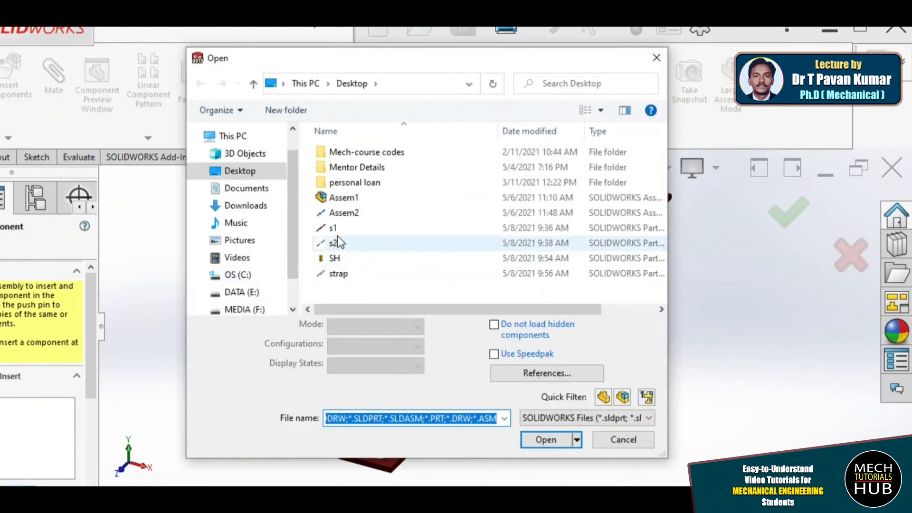
double_click(338, 245)
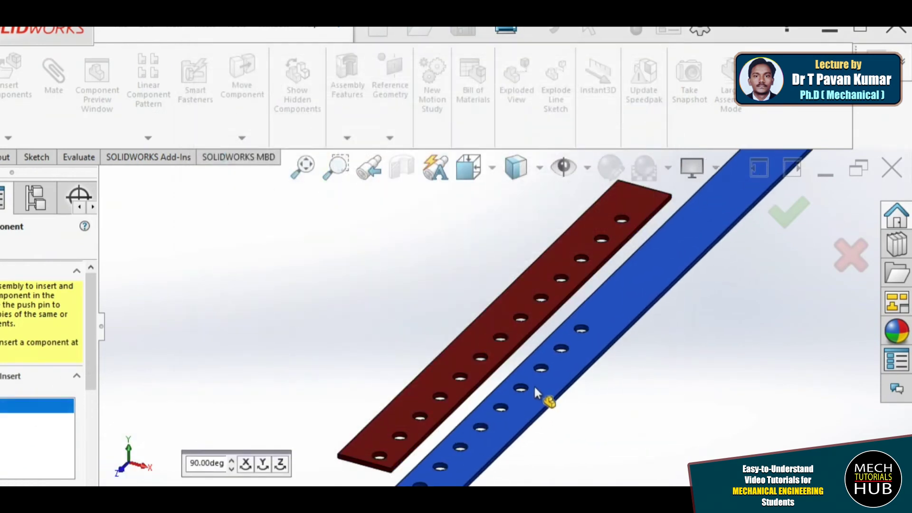
scroll(547, 399, "up", 5)
left_click(565, 322)
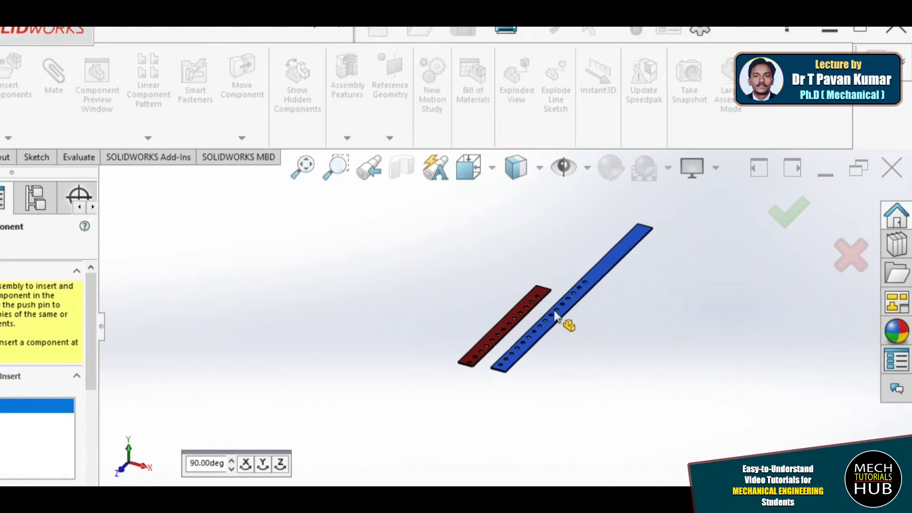
scroll(500, 361, "down", 5)
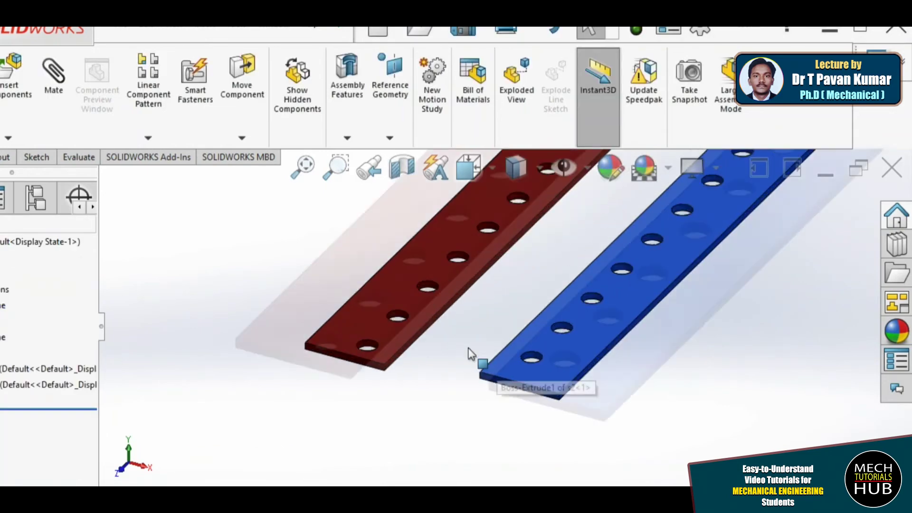
middle_click_drag(451, 365, 434, 374)
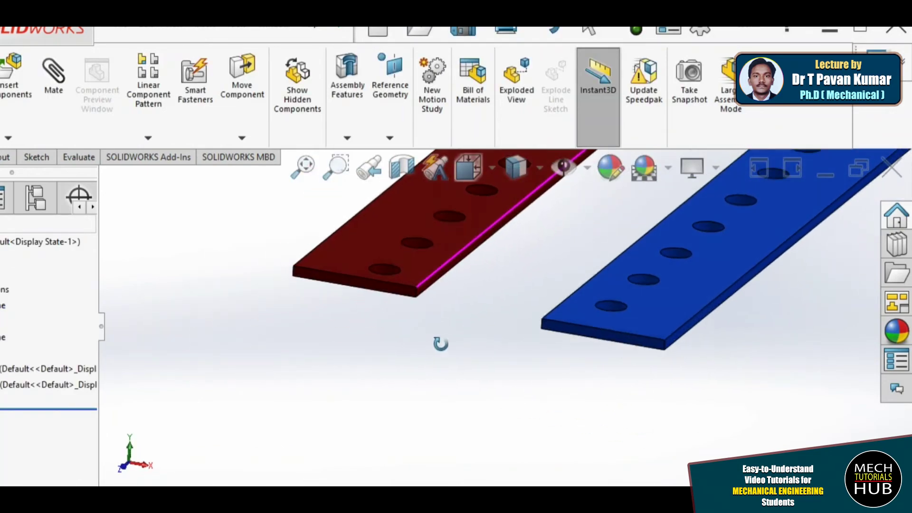
key("Escape")
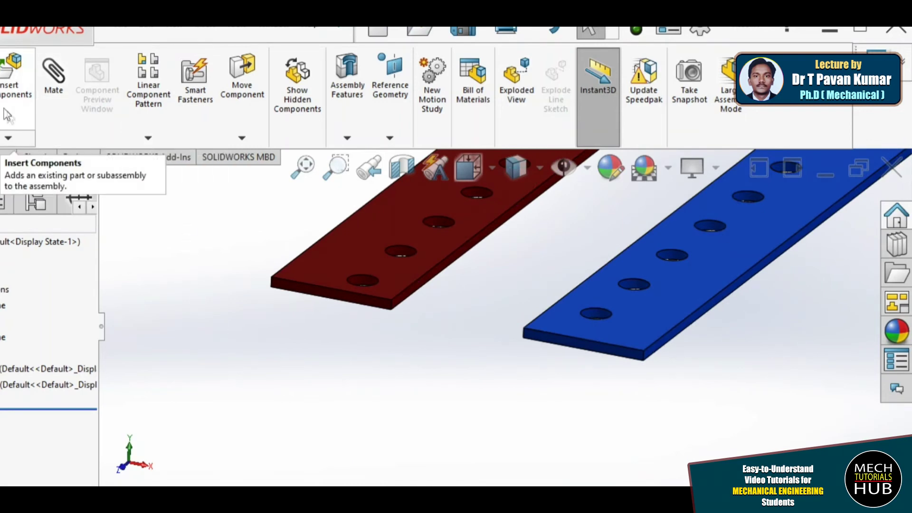
Add a coincident mate between the facing long side faces of the red plate s1 and the blue plate s2.
left_click(58, 96)
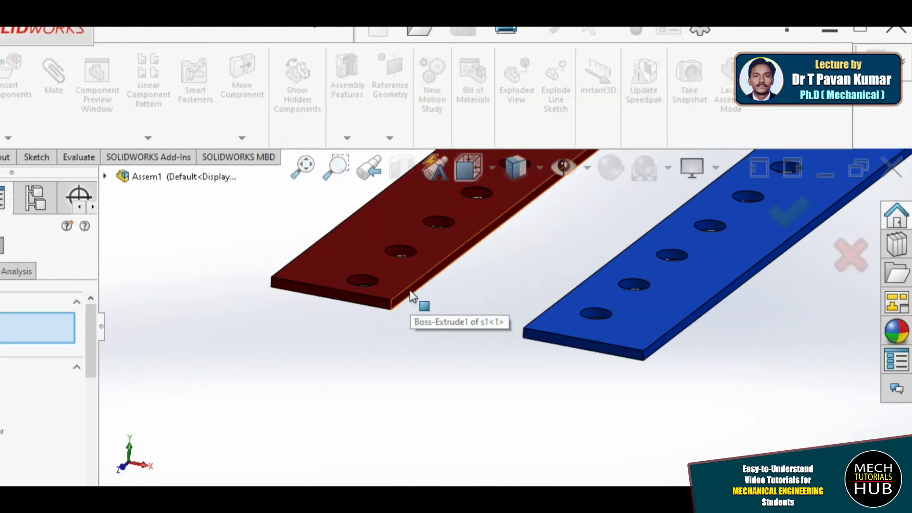
scroll(409, 289, "down", 5)
left_click(446, 343)
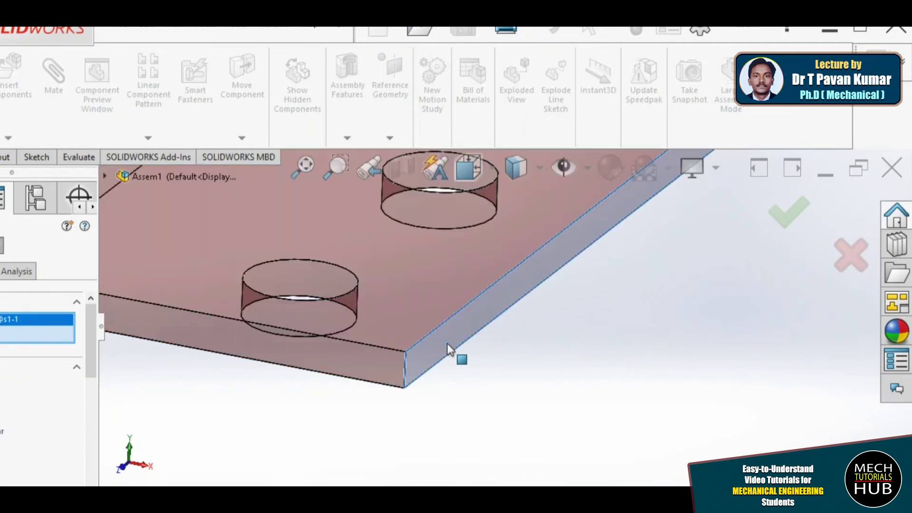
scroll(440, 391, "up", 5)
middle_click_drag(440, 391, 517, 350)
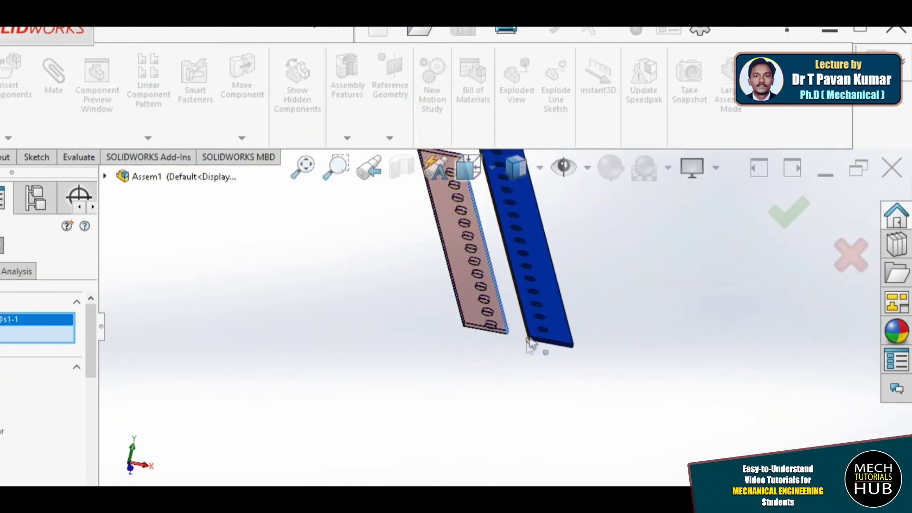
scroll(516, 350, "down", 3)
scroll(516, 350, "down", 5)
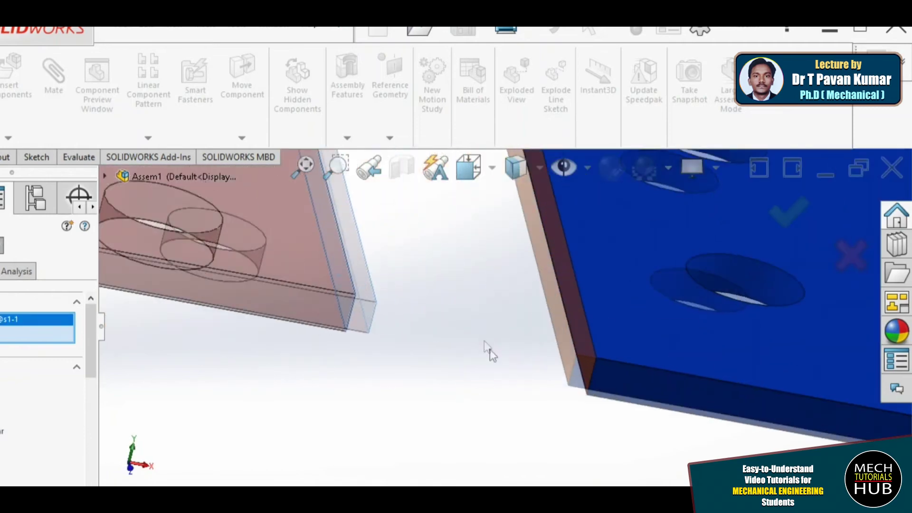
left_click(585, 350)
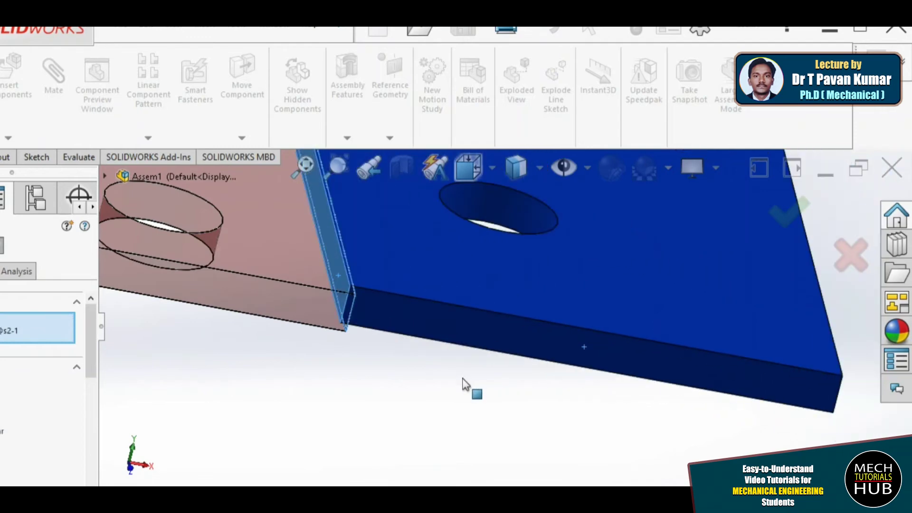
scroll(464, 382, "up", 4)
middle_click_drag(466, 368, 411, 354)
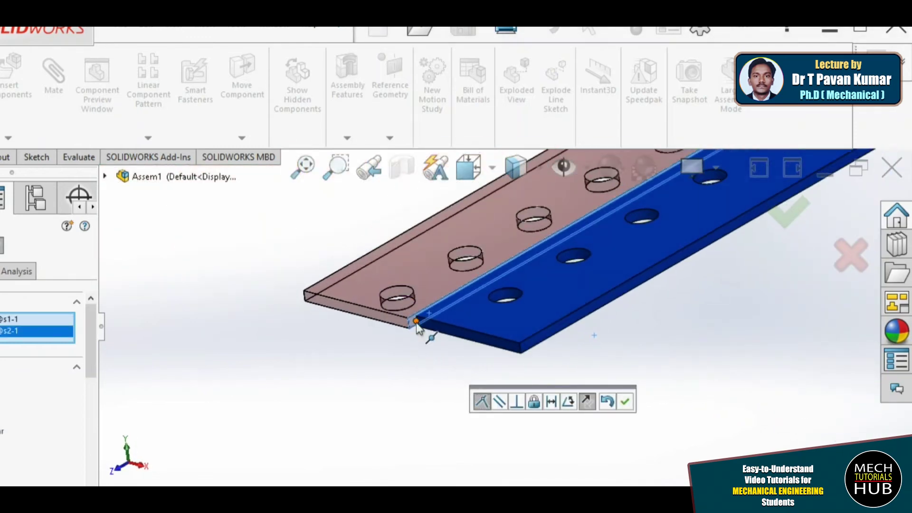
scroll(423, 332, "down", 3)
left_click(625, 403)
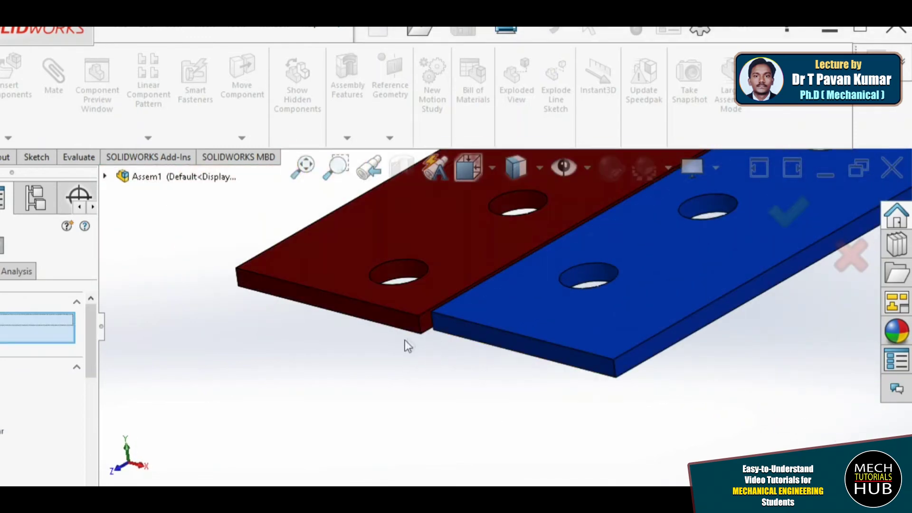
Add a coincident mate between the short end faces of the red and blue plates.
scroll(433, 348, "down", 3)
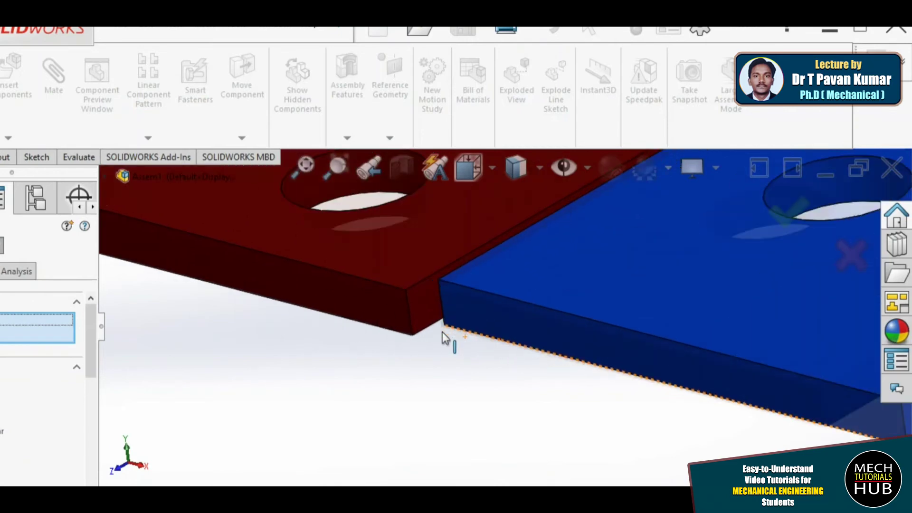
left_click(357, 299)
left_click(477, 314)
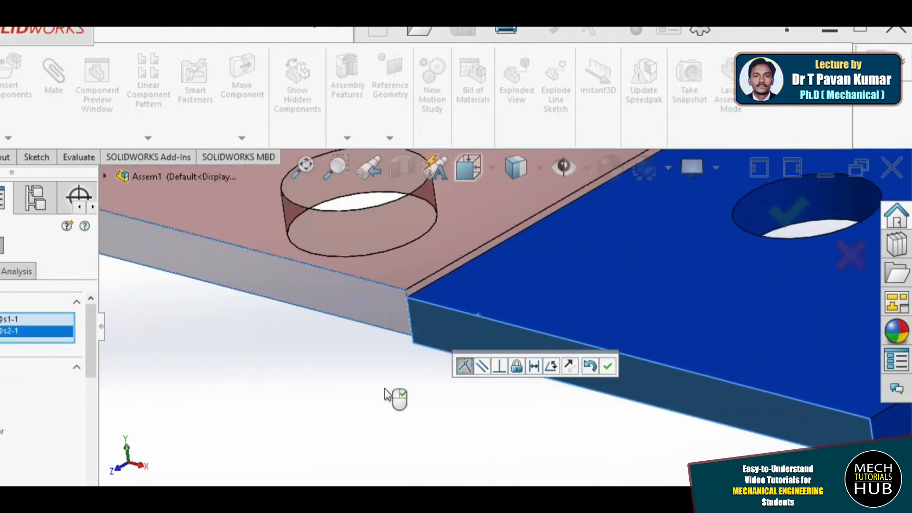
left_click(607, 367)
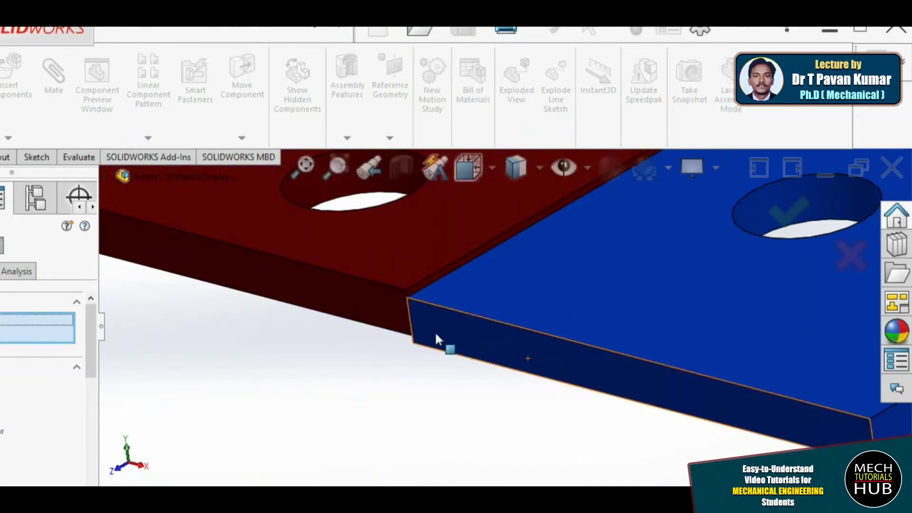
Add a coincident mate between the plates' upper edges along the joint, and admit the participant waiting to join the meeting.
scroll(435, 332, "down", 4)
left_click(451, 297)
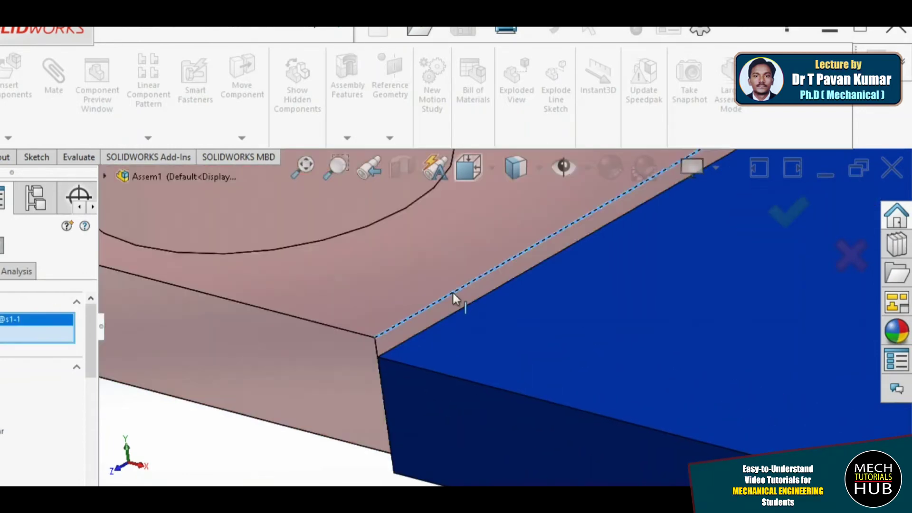
left_click(466, 306)
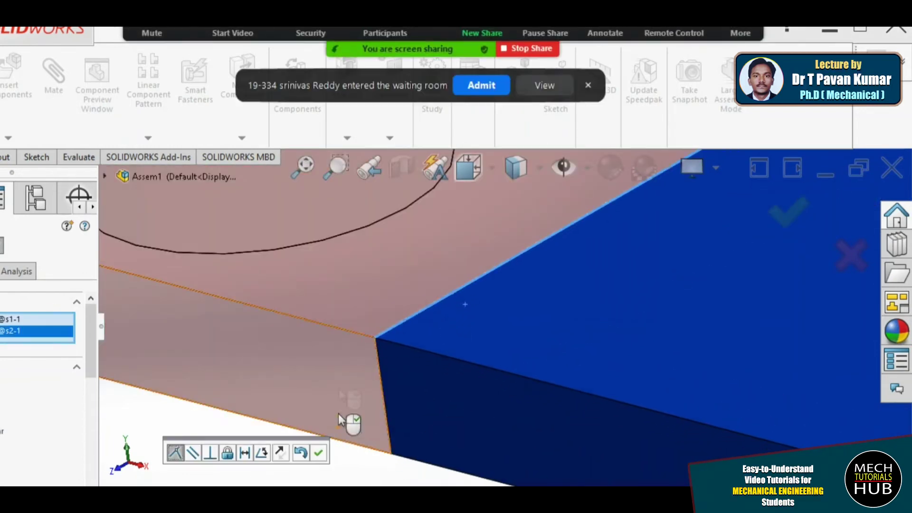
left_click(492, 87)
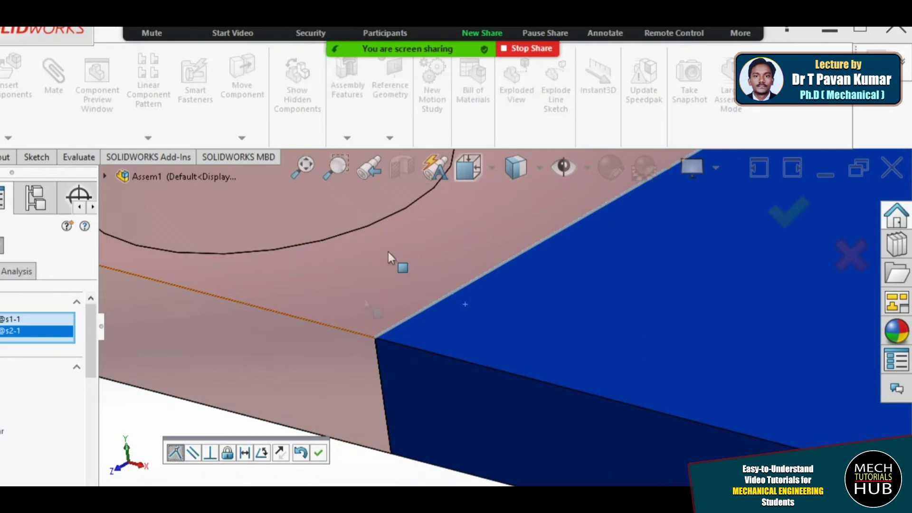
left_click(319, 454)
Examine the joint line, the end alignment and the hole rows of the two mated plates from several angles.
scroll(349, 415, "up", 5)
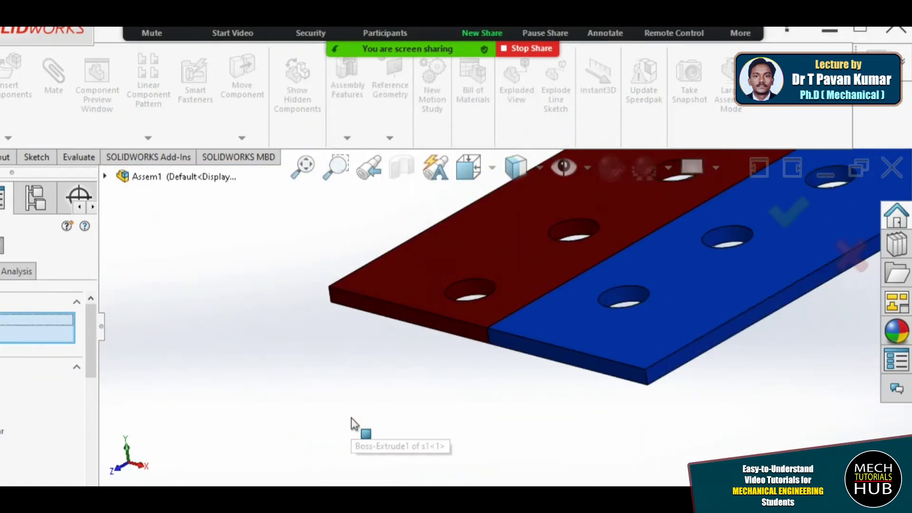
middle_click_drag(382, 376, 502, 275)
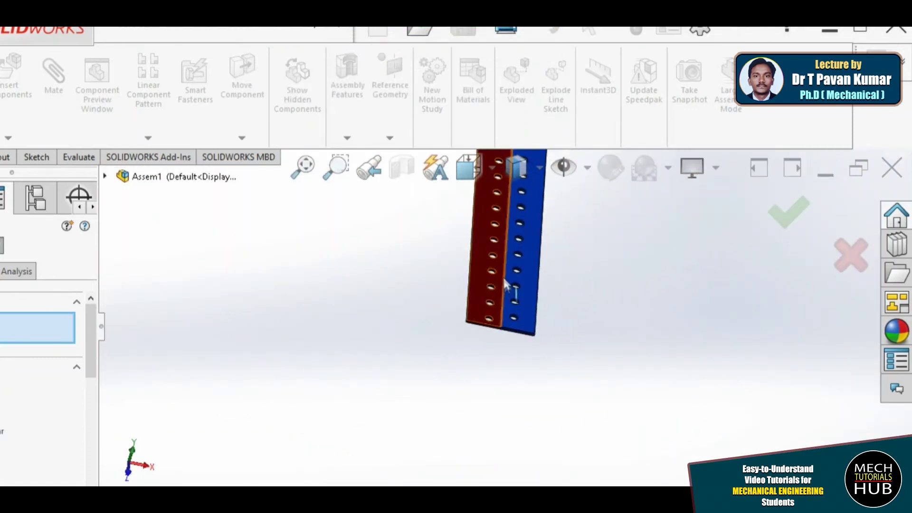
scroll(503, 332, "down", 6)
scroll(502, 363, "up", 4)
middle_click_drag(487, 380, 464, 455)
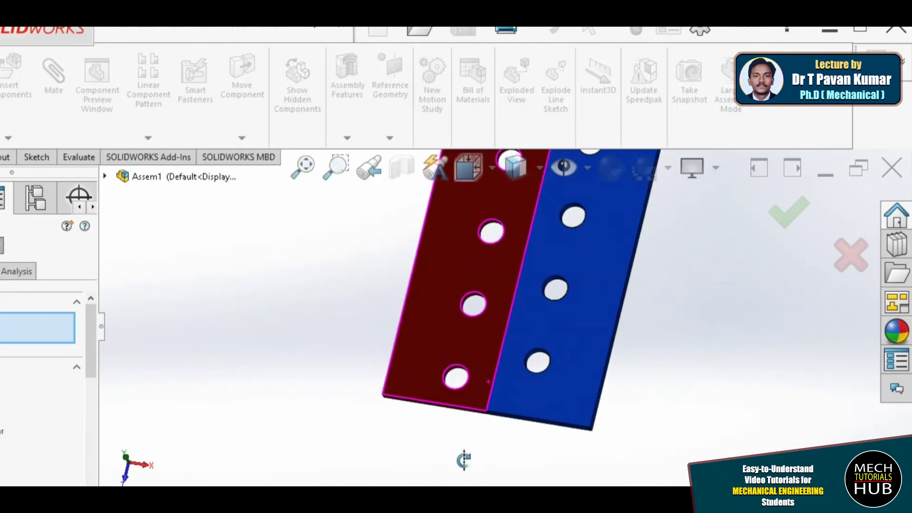
scroll(478, 395, "down", 3)
scroll(472, 375, "up", 3)
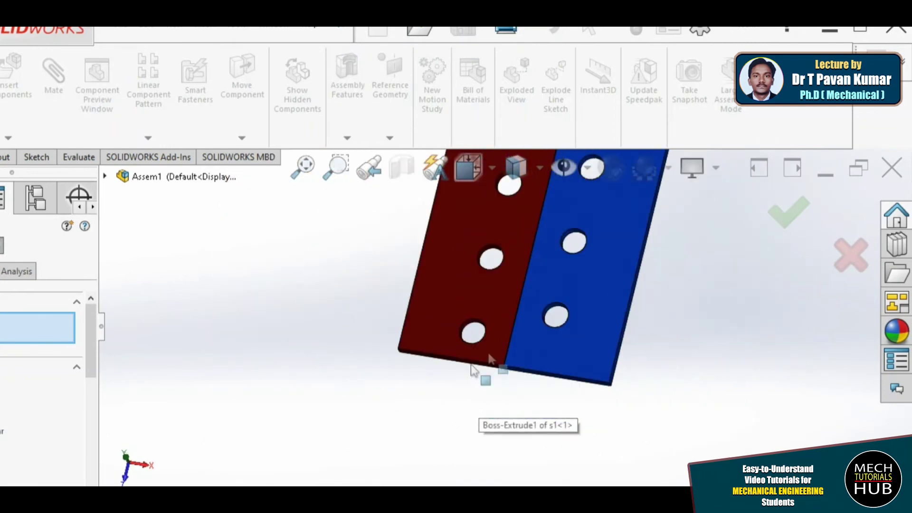
scroll(502, 320, "down", 3)
scroll(513, 347, "down", 3)
scroll(562, 293, "up", 3)
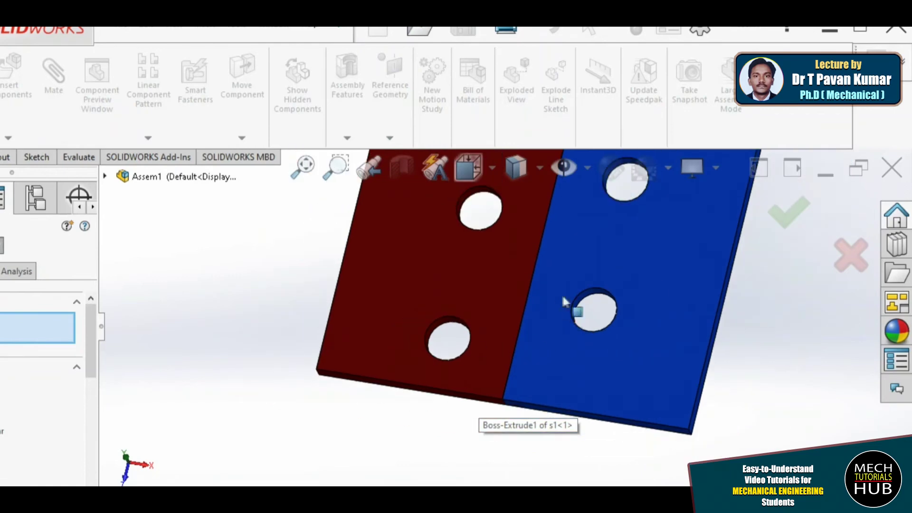
left_click(581, 370)
scroll(544, 351, "up", 5)
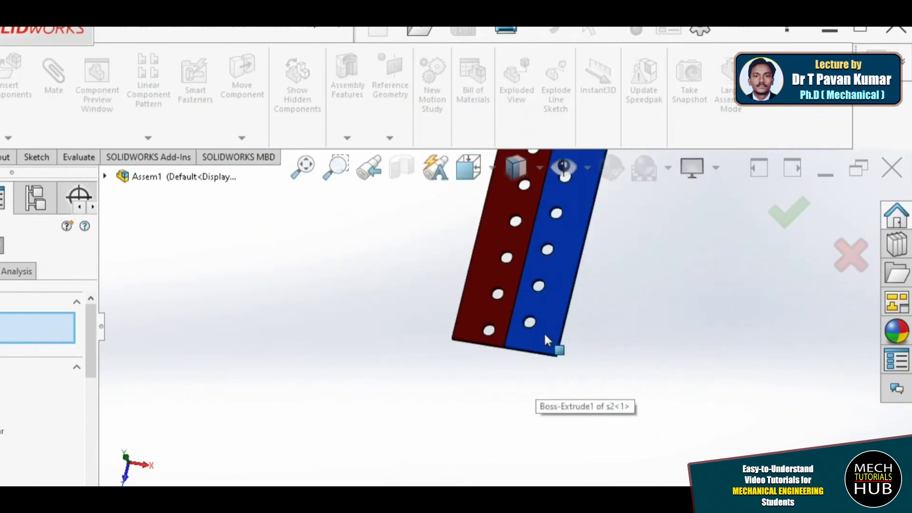
Inspect the hole positions at the near ends of the two mated plates, and leave the mate command.
scroll(529, 323, "down", 3)
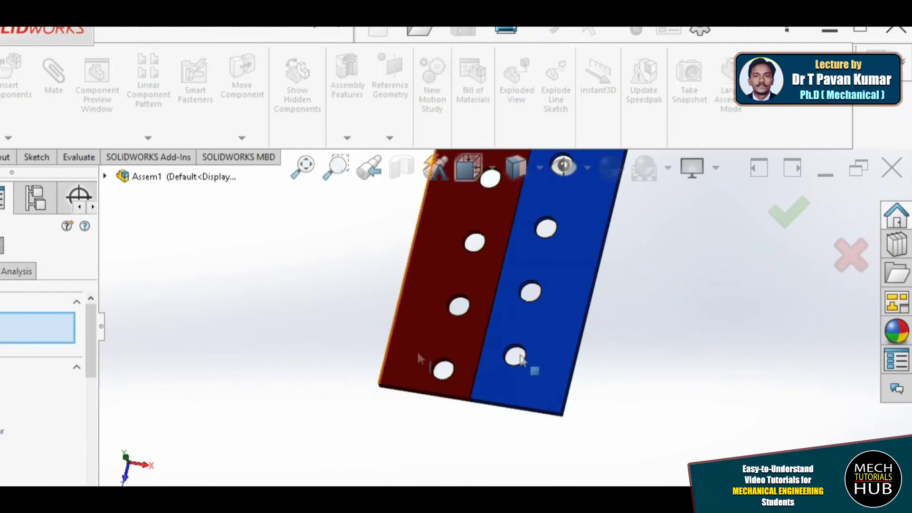
scroll(504, 328, "up", 5)
scroll(502, 328, "down", 5)
middle_click_drag(502, 327, 509, 348)
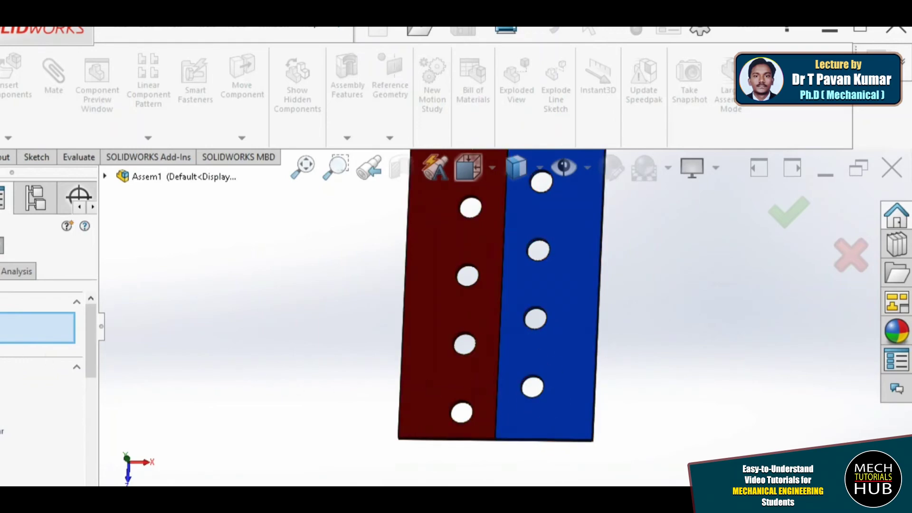
key("Escape")
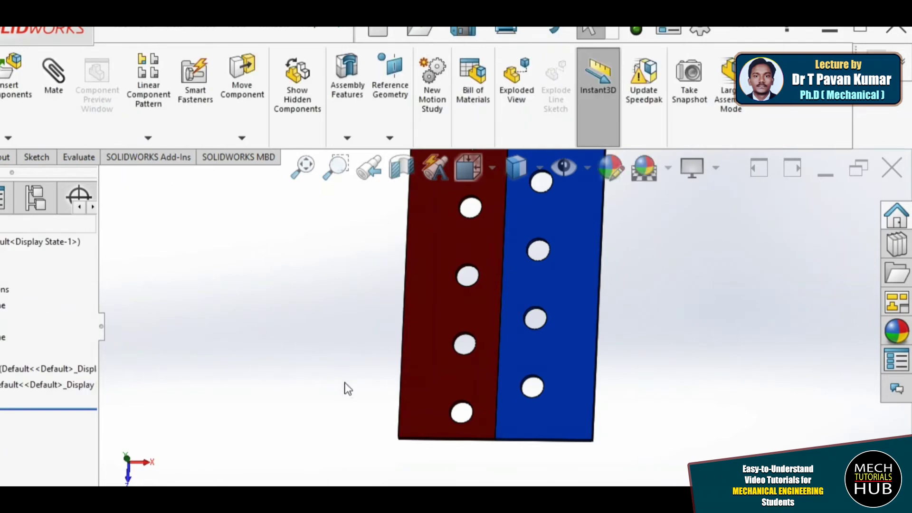
Delete the blue plate s2 from the assembly together with its three coincident mates.
scroll(340, 394, "up", 5)
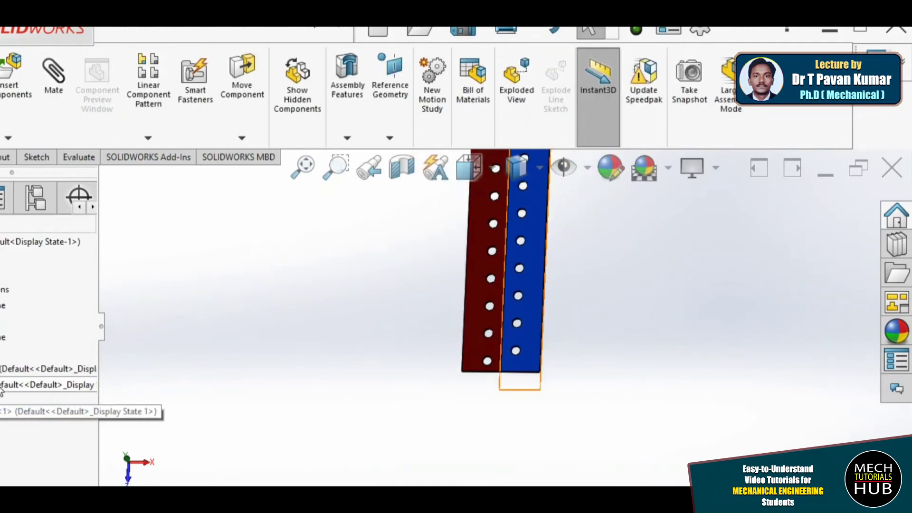
right_click(21, 384)
left_click(22, 372)
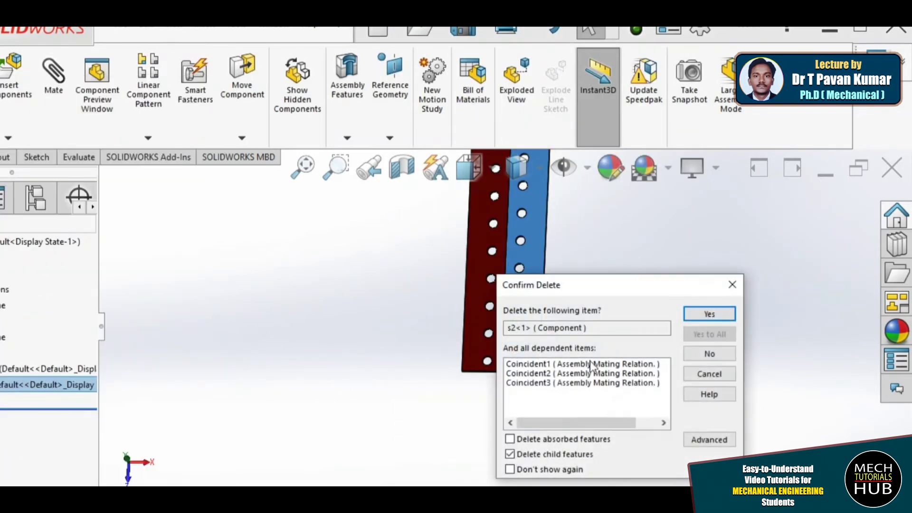
left_click(709, 314)
Insert the s2 part from the Desktop again and place it alongside the red plate s1.
scroll(550, 362, "down", 2)
middle_click_drag(550, 363, 464, 315)
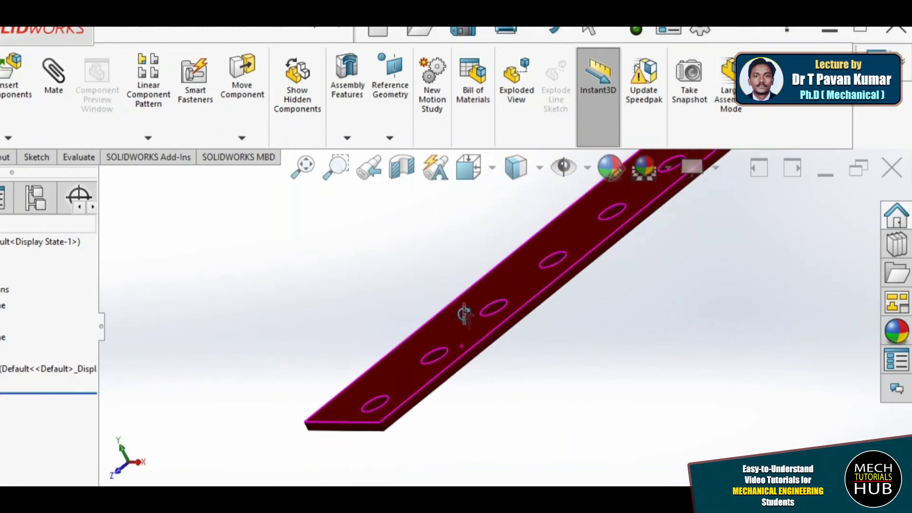
left_click(13, 90)
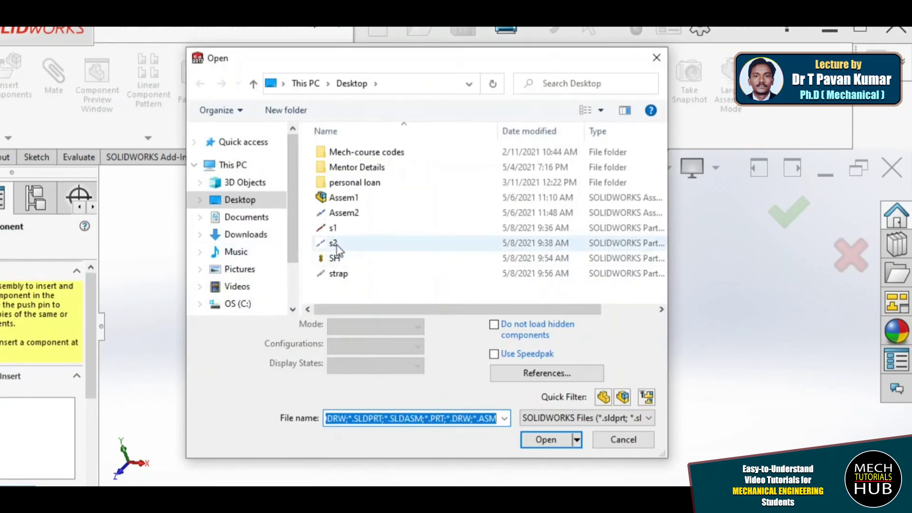
left_click(334, 243)
double_click(335, 244)
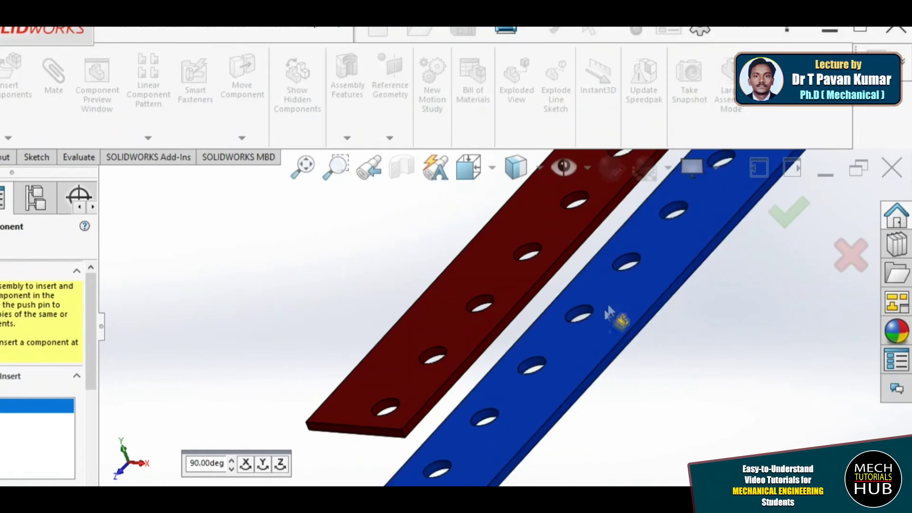
left_click(482, 363)
middle_click_drag(484, 366, 500, 350)
scroll(494, 351, "down", 5)
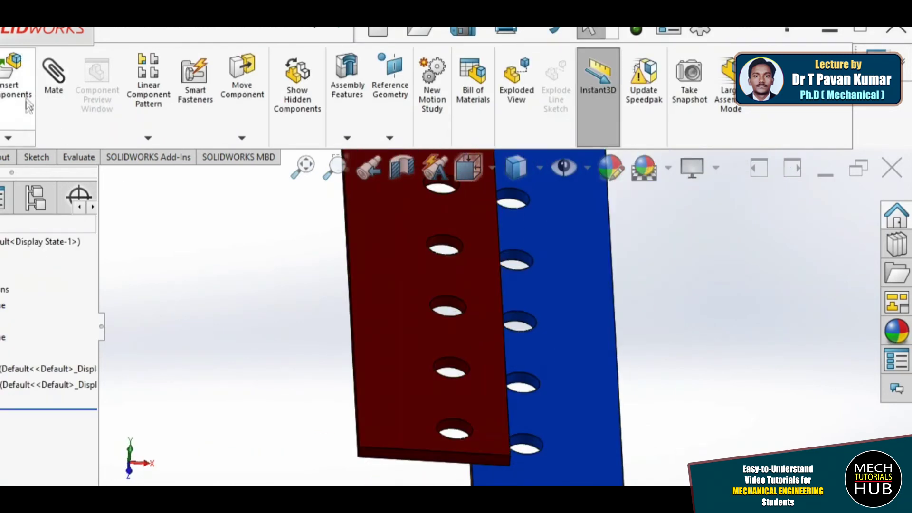
Add a coincident mate between the facing long side faces of red plate s1 and the reinserted blue plate s2.
left_click(52, 92)
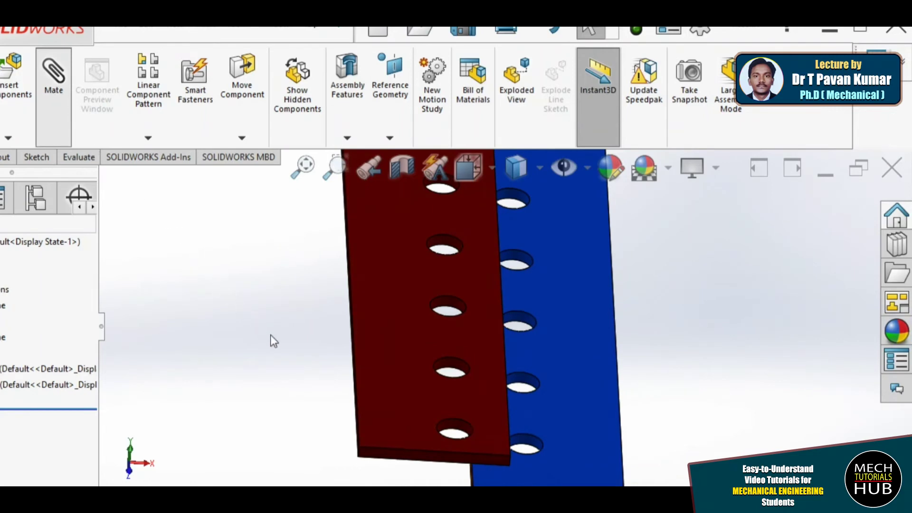
middle_click_drag(260, 347, 313, 339)
scroll(464, 381, "down", 4)
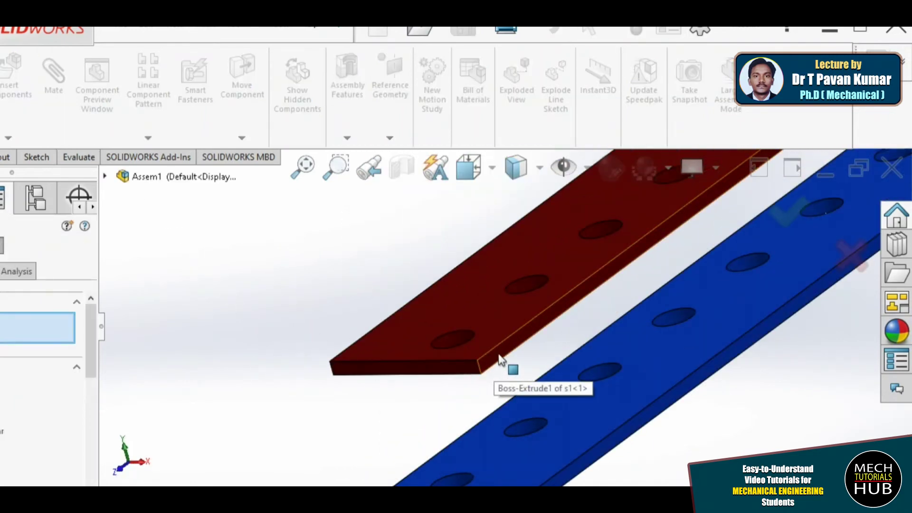
left_click(499, 356)
scroll(295, 381, "up", 4)
middle_click_drag(294, 381, 377, 401)
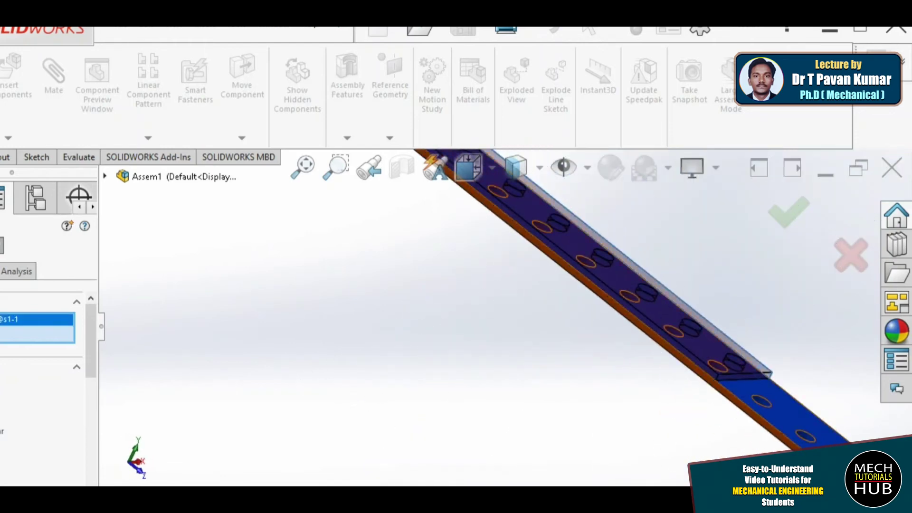
scroll(739, 454, "down", 3)
left_click(739, 451)
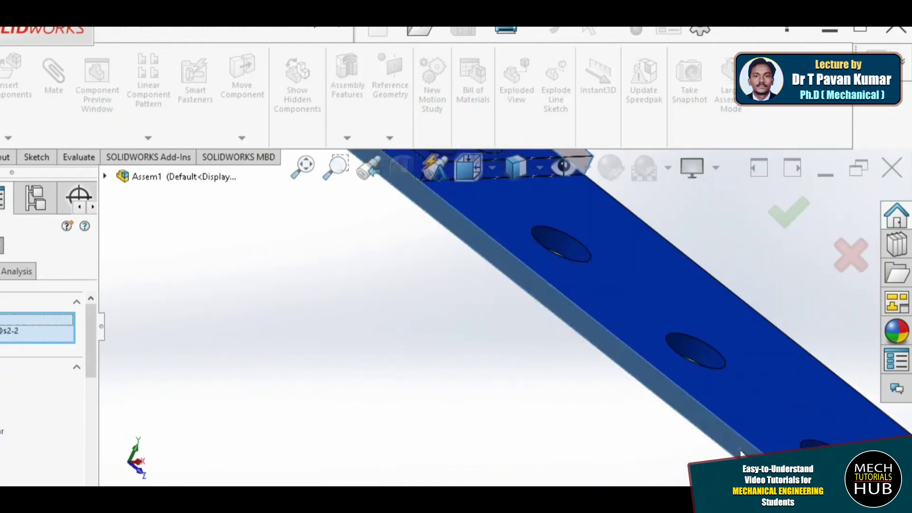
scroll(688, 437, "up", 3)
left_click(789, 435)
Examine the lengthwise offset and the joint line between the red and blue plates from several angles.
middle_click_drag(527, 420, 325, 329)
scroll(387, 326, "down", 2)
scroll(482, 306, "down", 3)
scroll(482, 304, "up", 4)
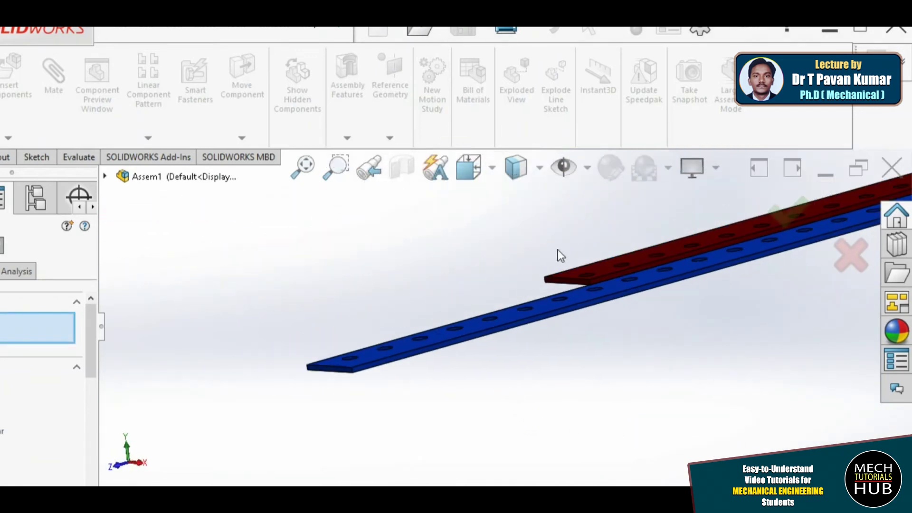
scroll(589, 257, "down", 5)
scroll(593, 343, "up", 4)
middle_click_drag(573, 373, 479, 415)
scroll(446, 377, "down", 3)
scroll(449, 385, "up", 3)
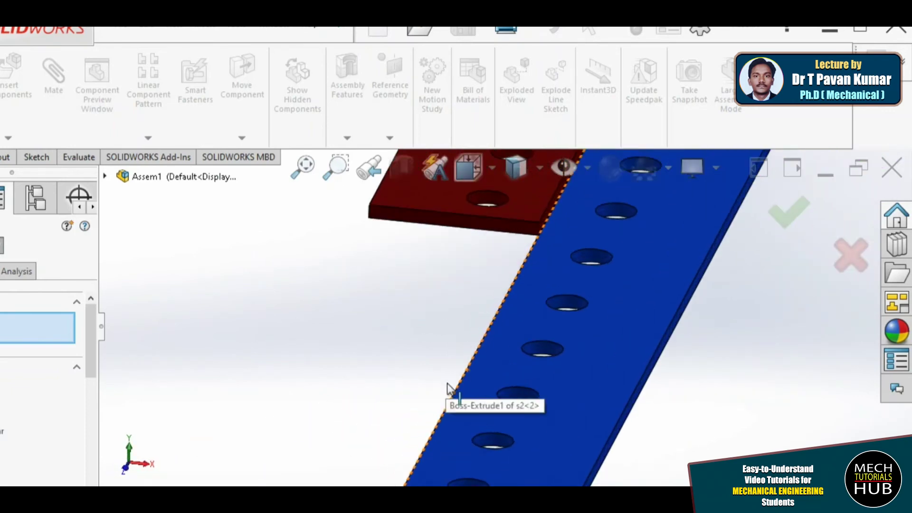
Mate the end hole of blue plate s2 parallel to the end hole of red plate s1.
scroll(484, 452, "down", 1)
scroll(485, 451, "down", 3)
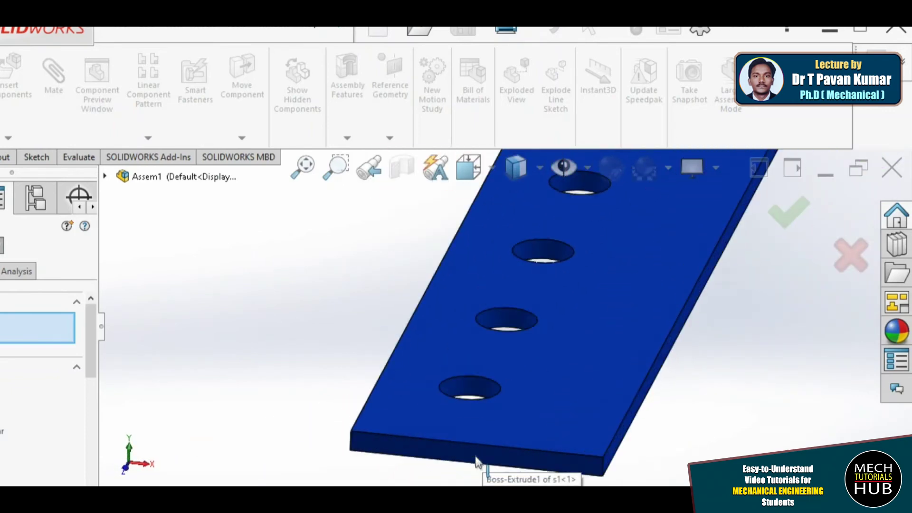
left_click(477, 386)
scroll(480, 402, "up", 5)
scroll(505, 269, "down", 5)
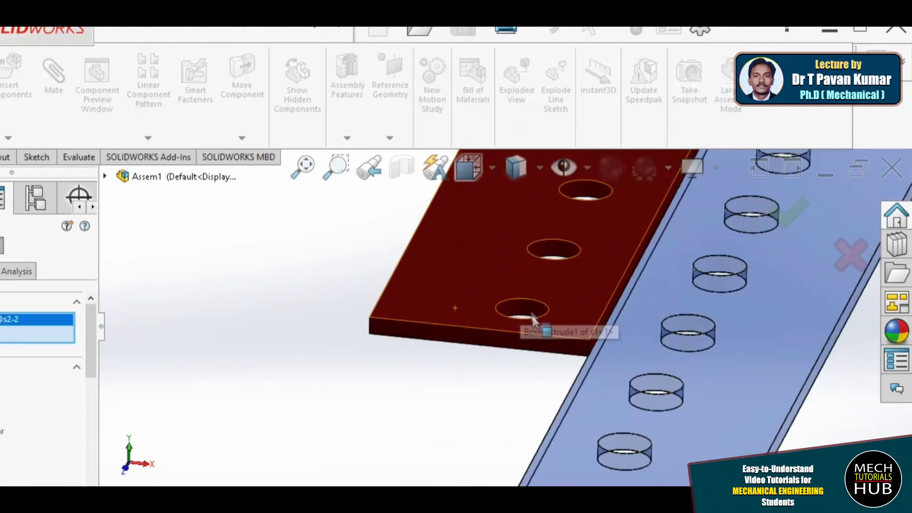
left_click(532, 307)
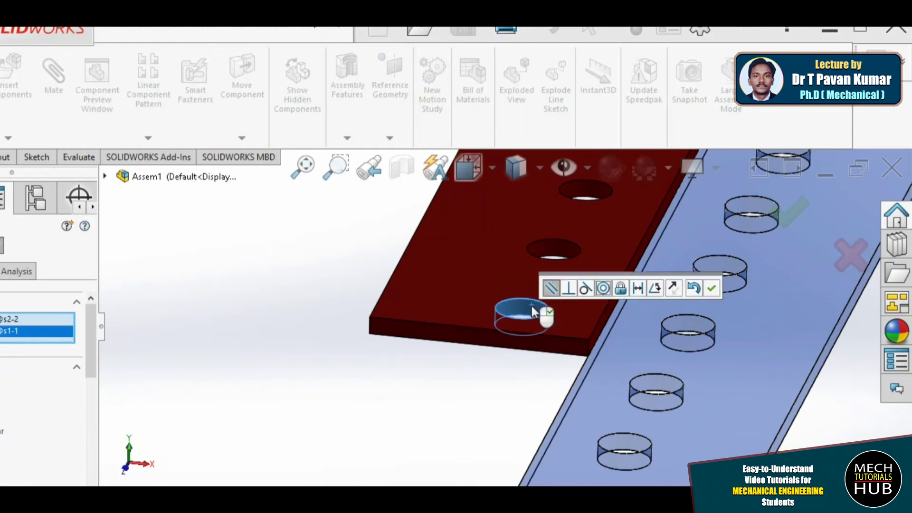
left_click(711, 287)
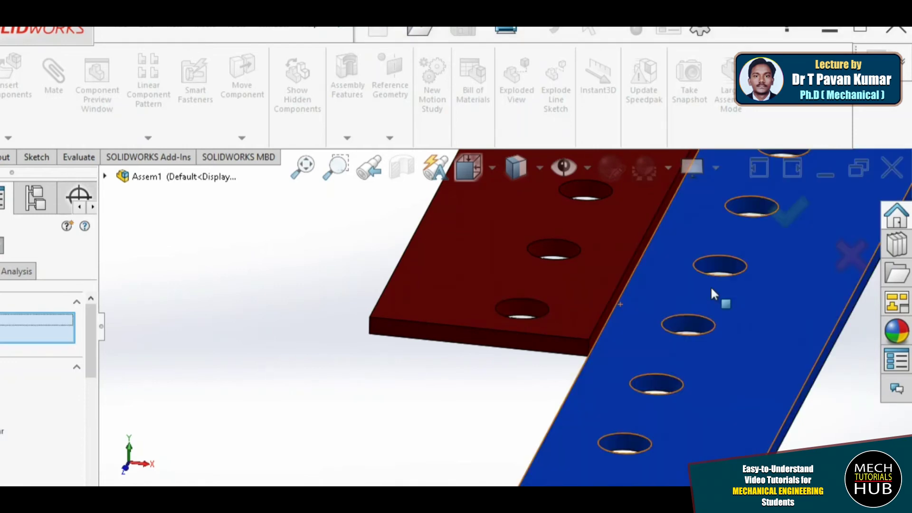
Add a coincident mate between the upper edges of plates s1 and s2 along the joint.
scroll(559, 318, "up", 3)
middle_click_drag(557, 325, 572, 463)
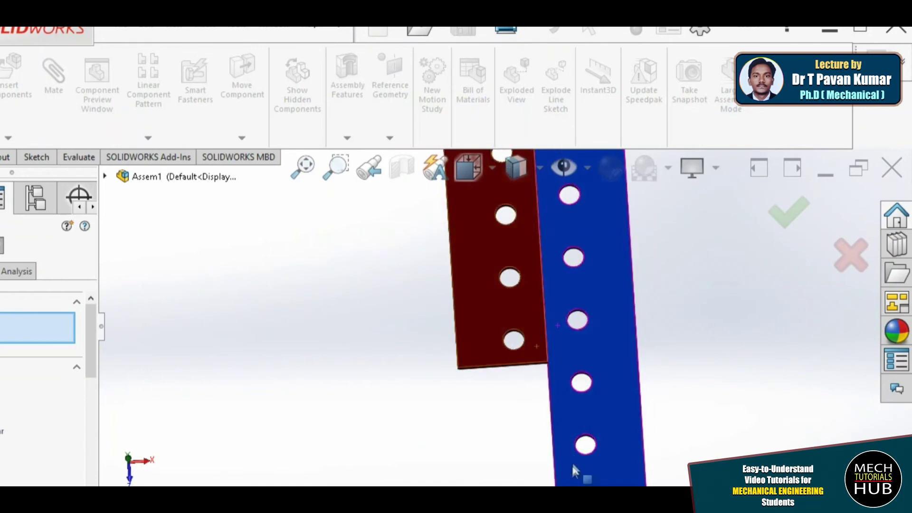
scroll(537, 359, "up", 3)
scroll(540, 333, "down", 2)
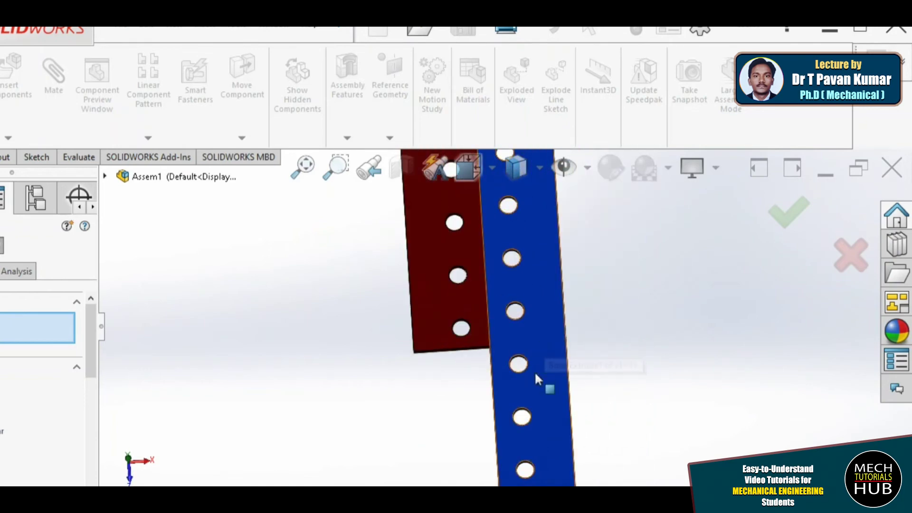
middle_click_drag(529, 374, 460, 301)
scroll(529, 356, "down", 8)
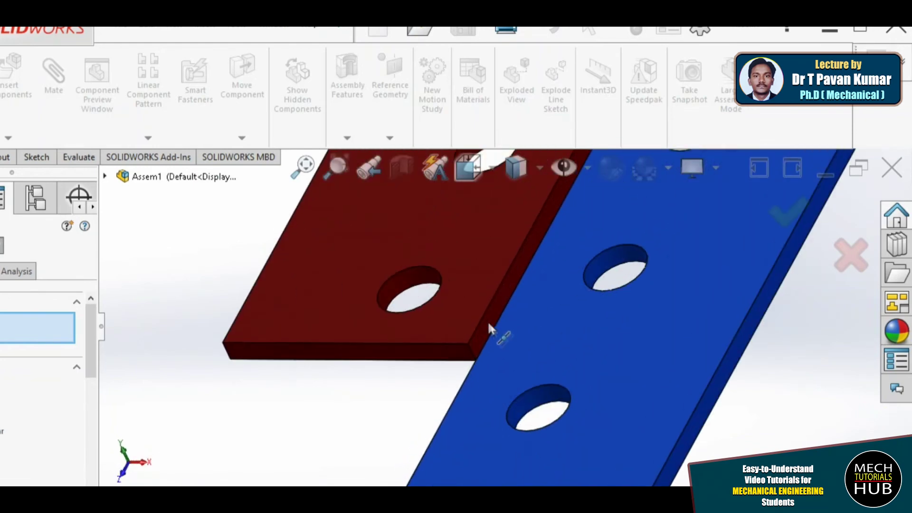
left_click(486, 316)
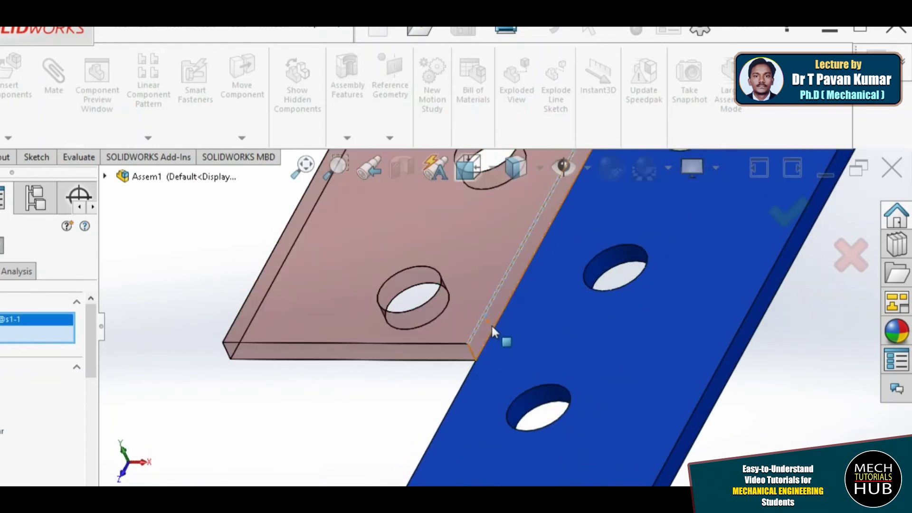
left_click(493, 333)
scroll(490, 403, "up", 3)
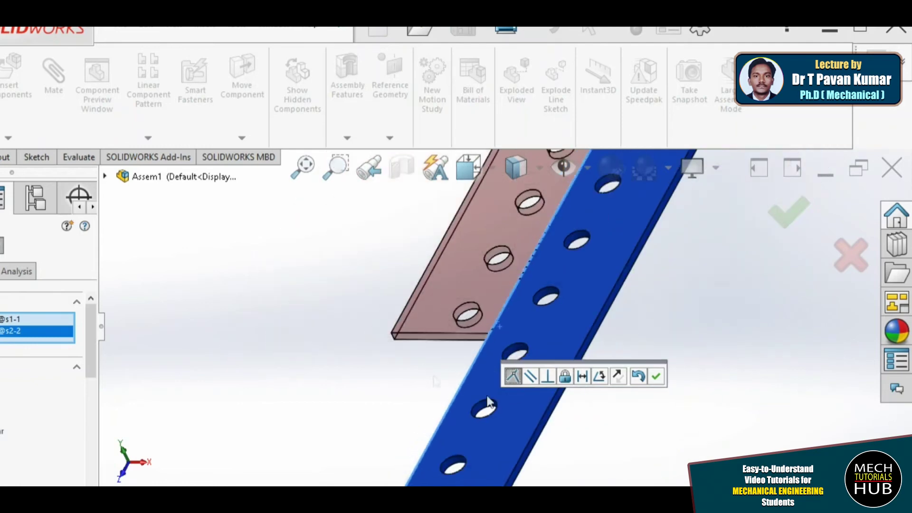
left_click(657, 378)
Set a distance mate of 100 mm between the short end faces of plates s2 and s1.
scroll(543, 377, "up", 4)
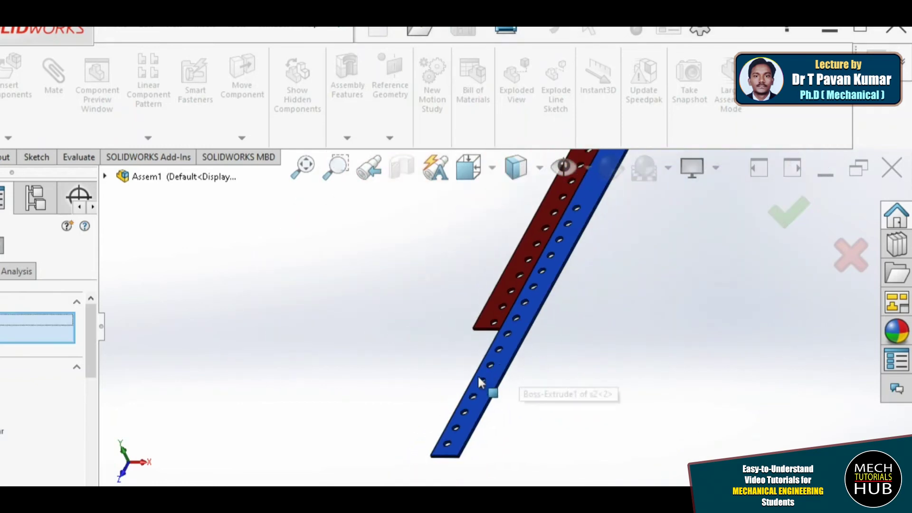
scroll(449, 441, "down", 9)
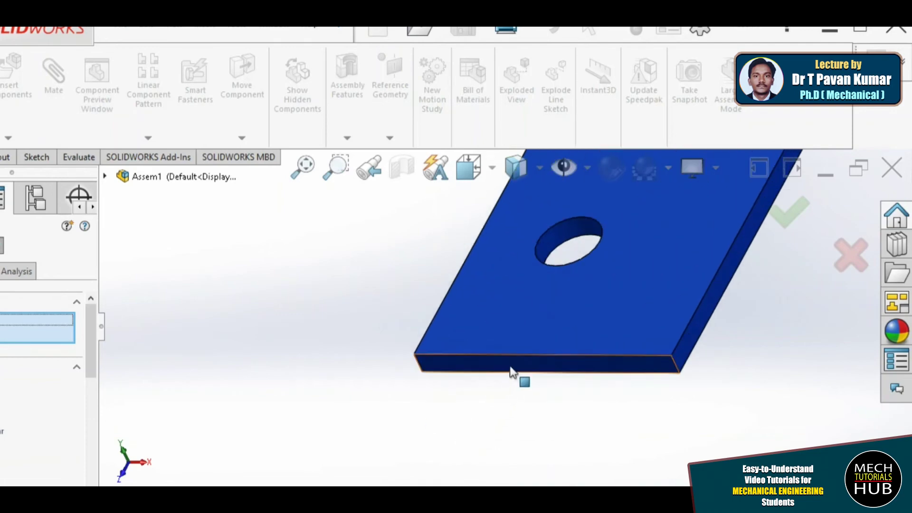
left_click(509, 368)
scroll(464, 401, "up", 4)
scroll(467, 401, "up", 7)
scroll(513, 260, "down", 4)
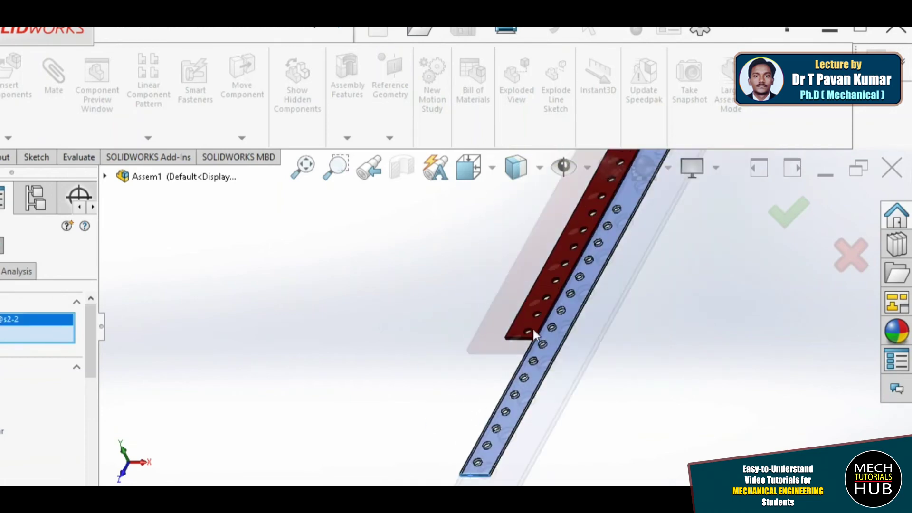
scroll(532, 327, "down", 7)
left_click(503, 329)
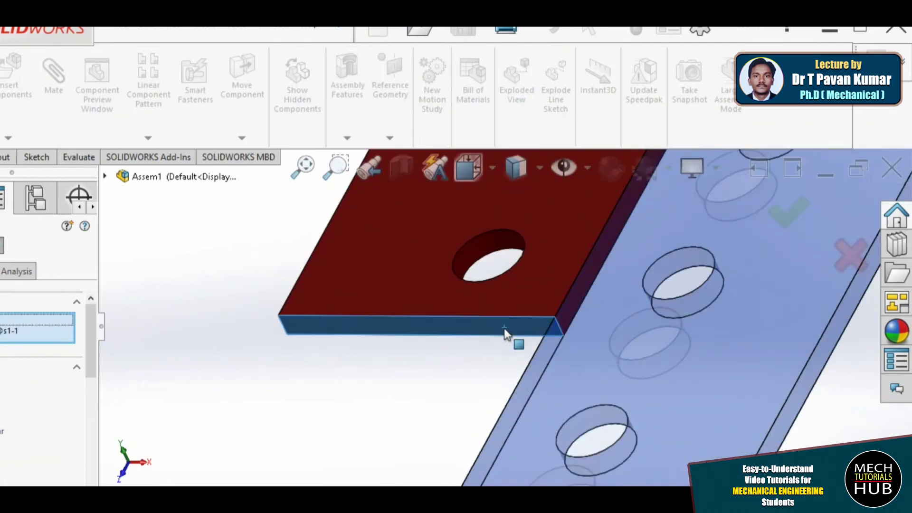
scroll(550, 392, "up", 2)
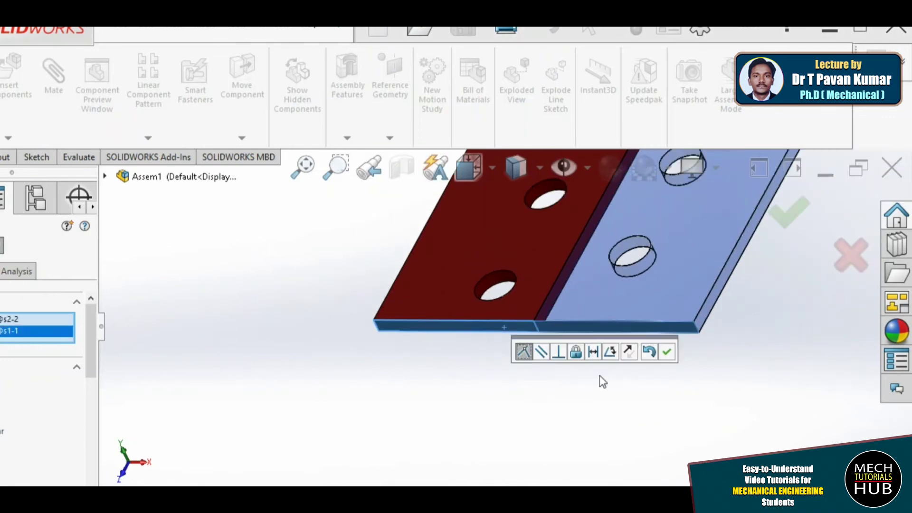
left_click(593, 352)
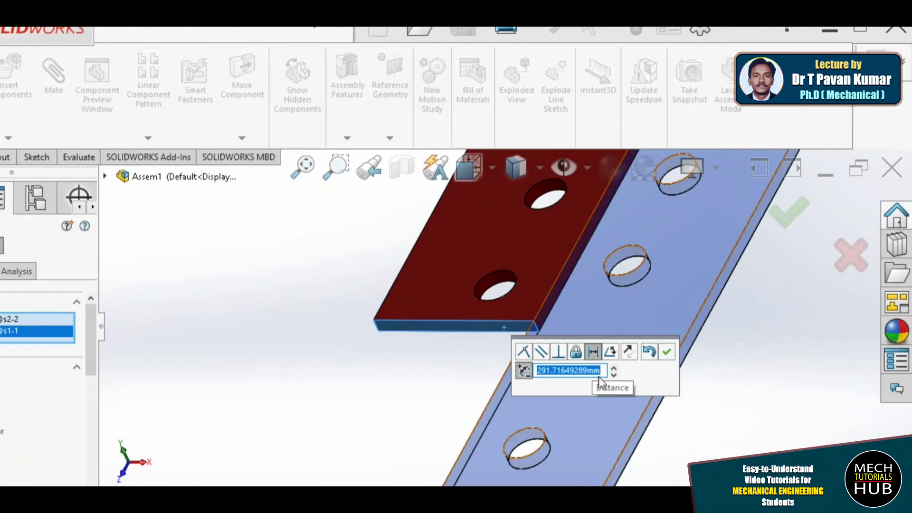
type("100")
key("Return")
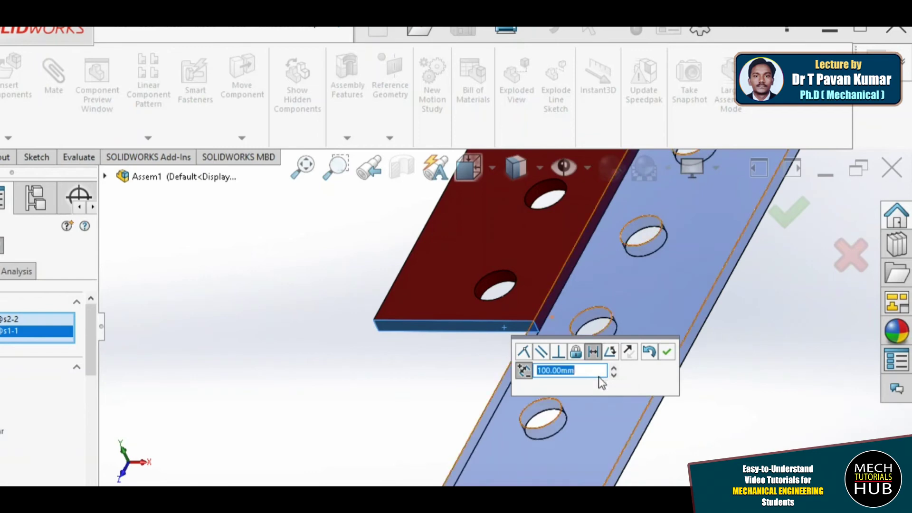
Examine the end offset and the alignment of the two hole rows in the distance mate preview.
scroll(388, 390, "up", 5)
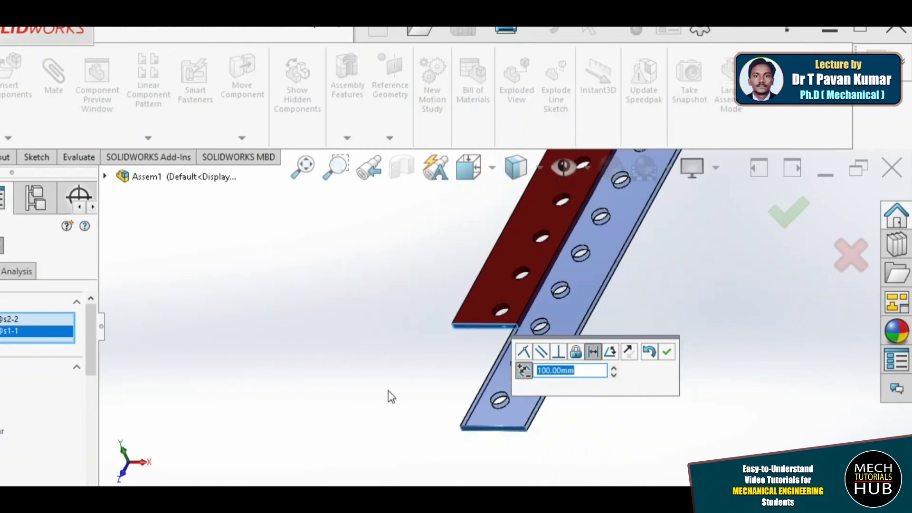
scroll(545, 314, "up", 7)
scroll(544, 305, "down", 8)
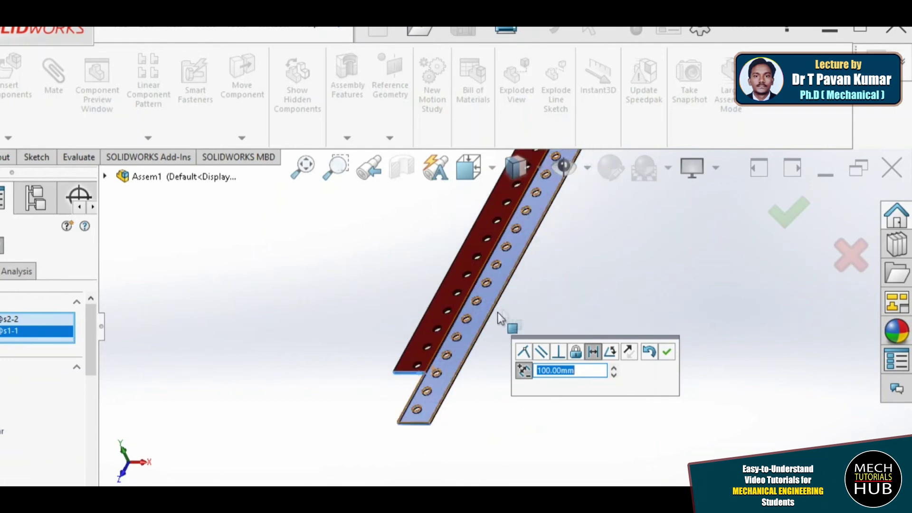
scroll(419, 386, "up", 4)
middle_click_drag(422, 412, 450, 420)
scroll(414, 386, "down", 6)
scroll(415, 388, "up", 6)
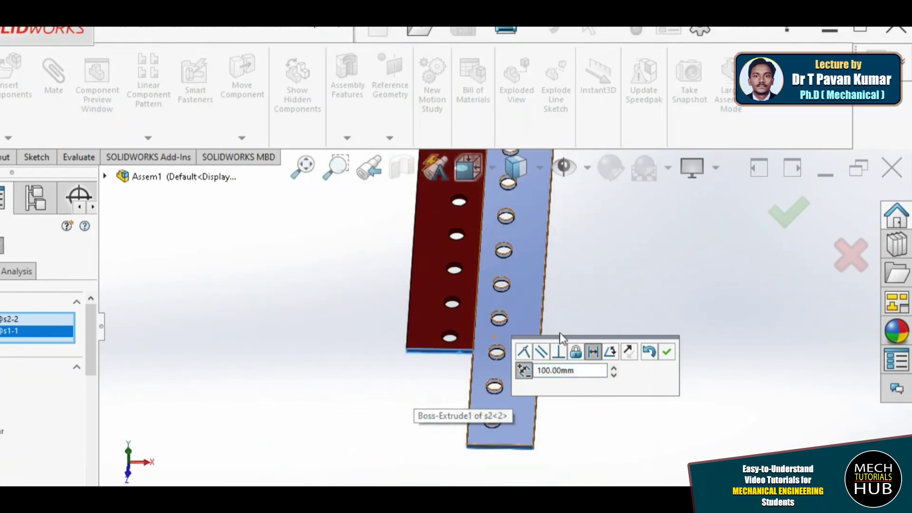
scroll(564, 317, "down", 5)
scroll(442, 461, "up", 3)
middle_click_drag(452, 449, 497, 434)
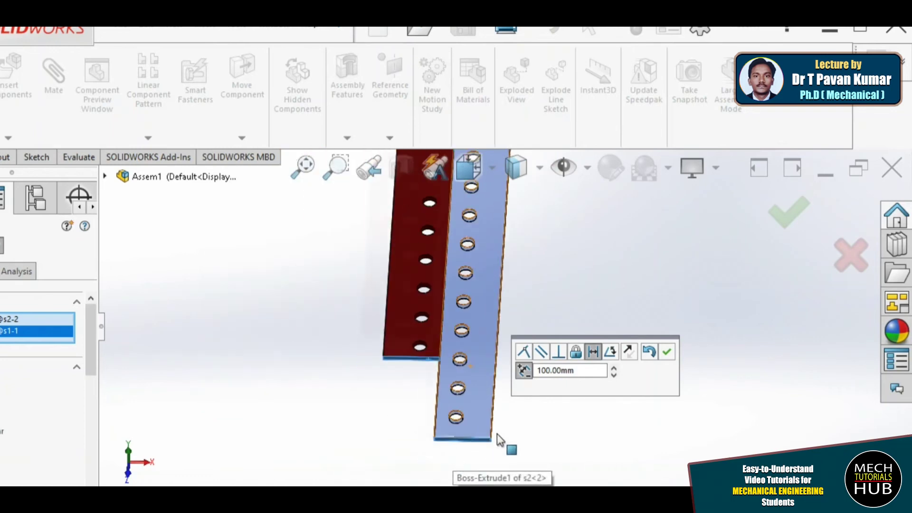
Reduce the distance mate between the short end faces of plates s2 and s1 to 10 mm.
scroll(497, 435, "down", 3)
scroll(420, 221, "down", 2)
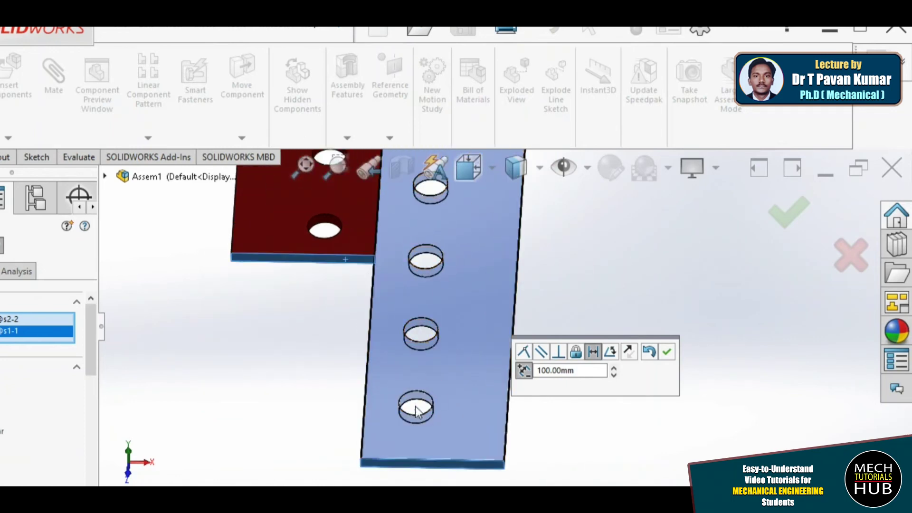
left_click(613, 376)
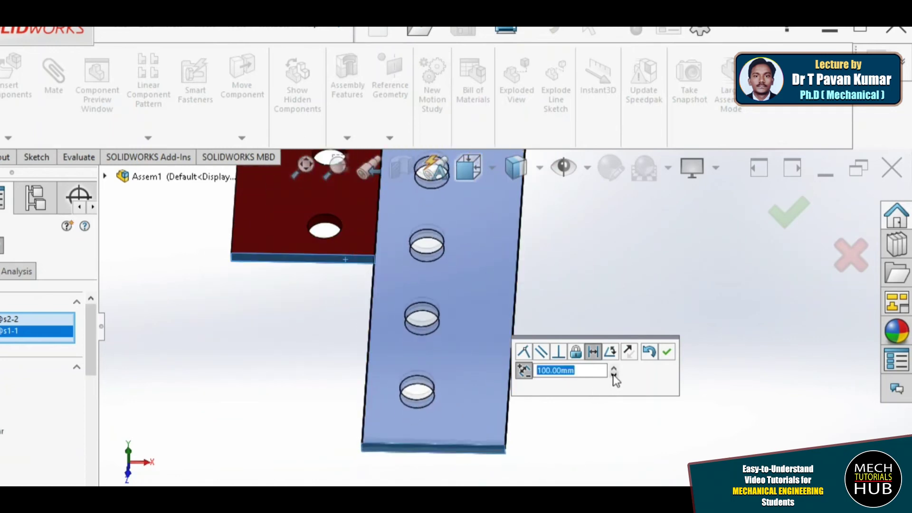
left_click(614, 376)
left_click(613, 375)
left_click(614, 375)
left_click(613, 376)
left_click(613, 375)
left_click(613, 375)
left_click(613, 376)
left_click(614, 376)
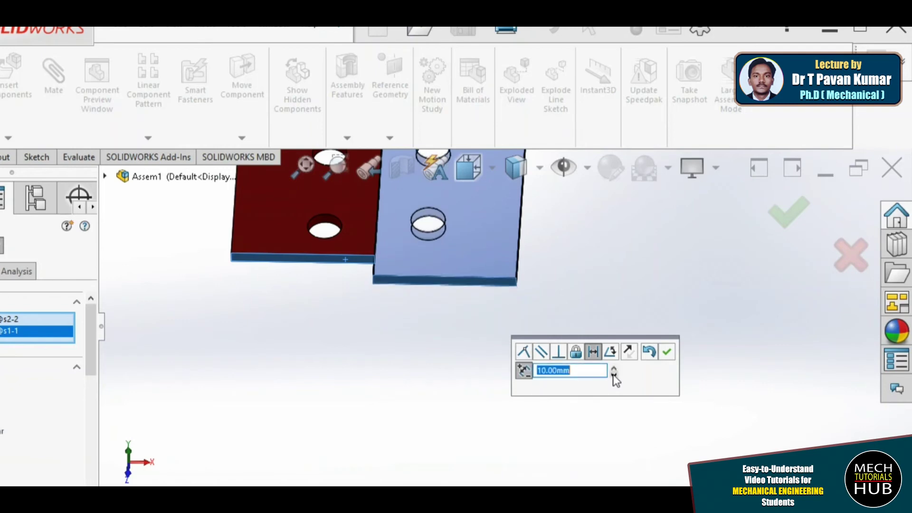
left_click(613, 375)
left_click(614, 373)
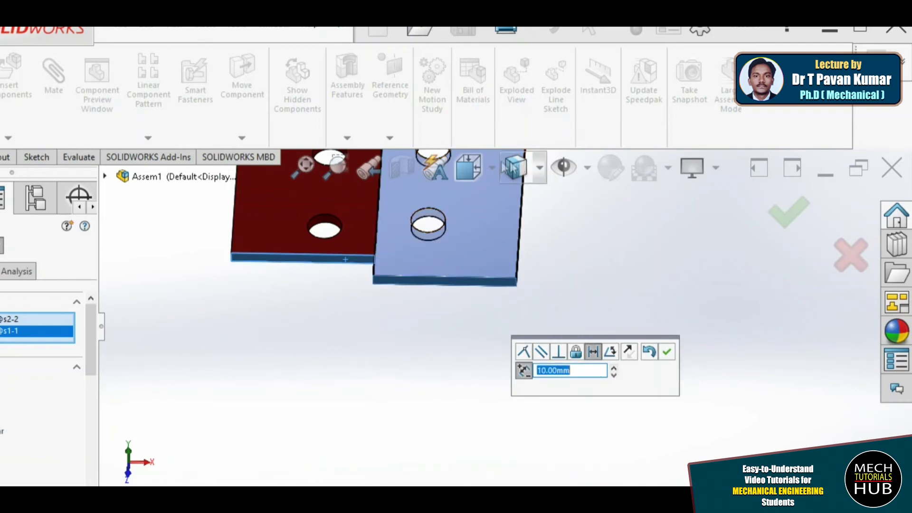
View the plates from above and try end-face distances of 0 and 10 mm.
left_click(468, 172)
left_click(468, 171)
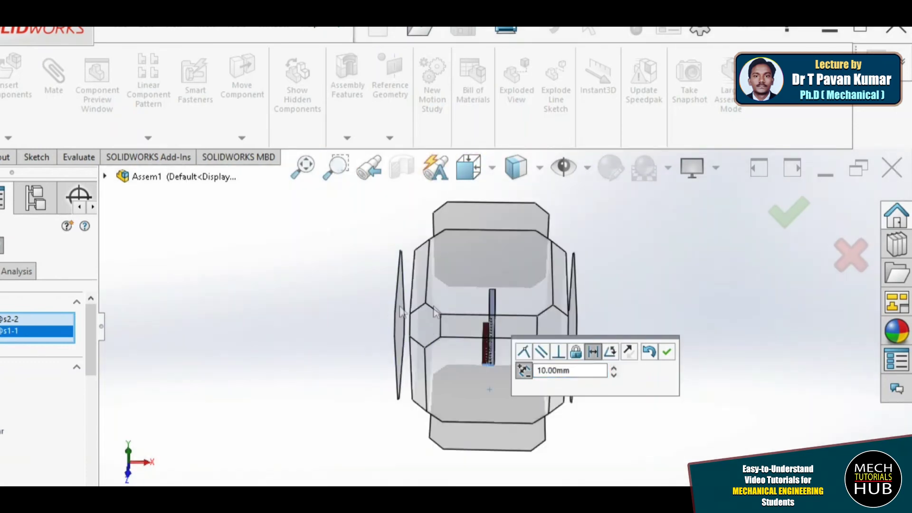
left_click(479, 284)
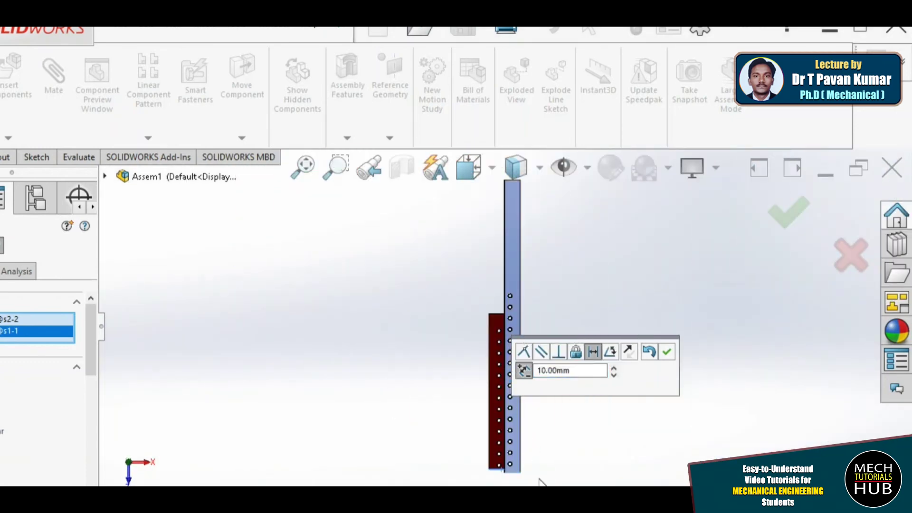
scroll(516, 466, "down", 10)
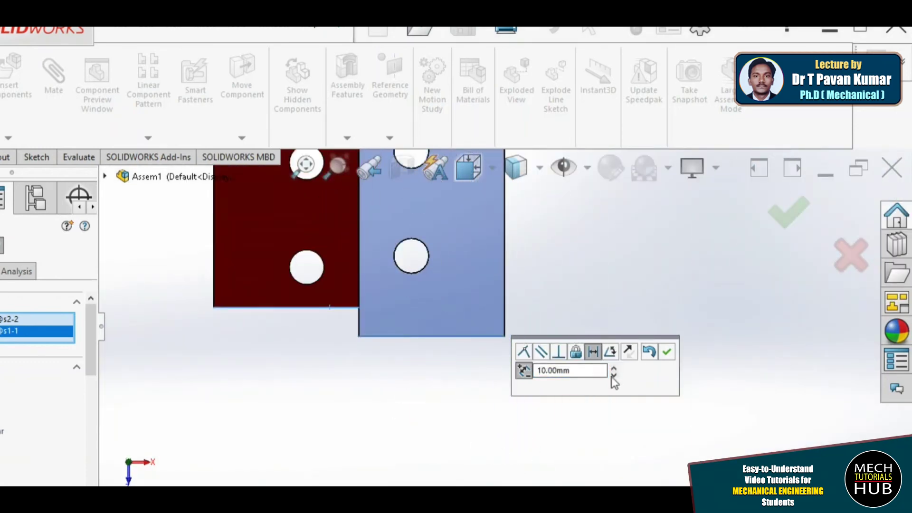
left_click(614, 376)
left_click(613, 368)
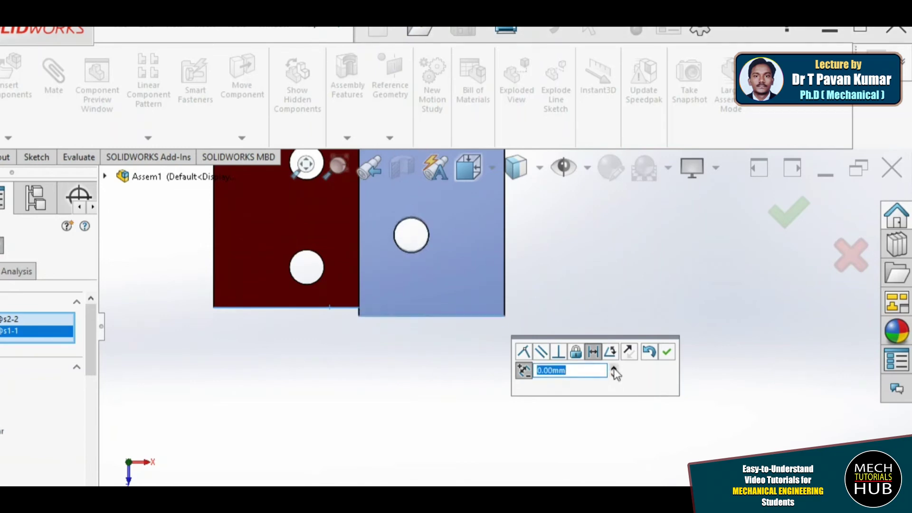
left_click(614, 370)
left_click(613, 374)
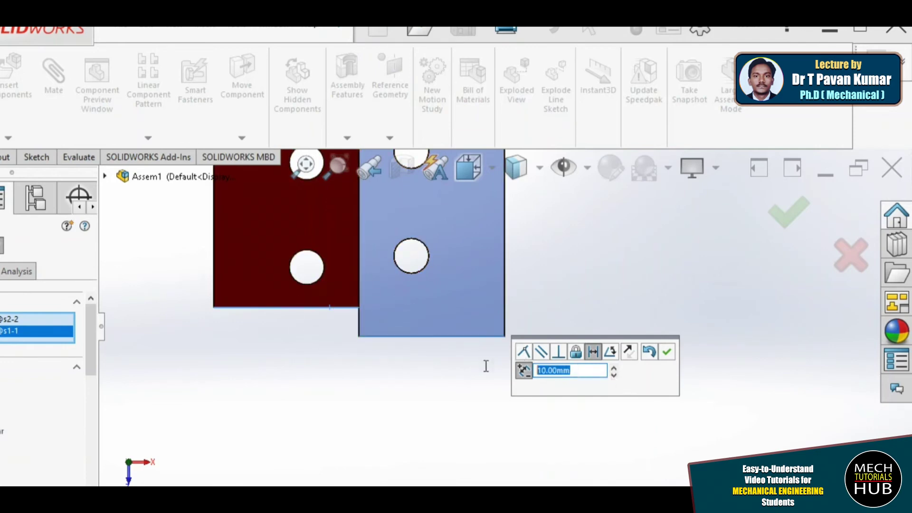
Align the s1 and s2 hole rows by setting the end-face distance to 14 mm, and accept the mate.
type("0")
key("Return")
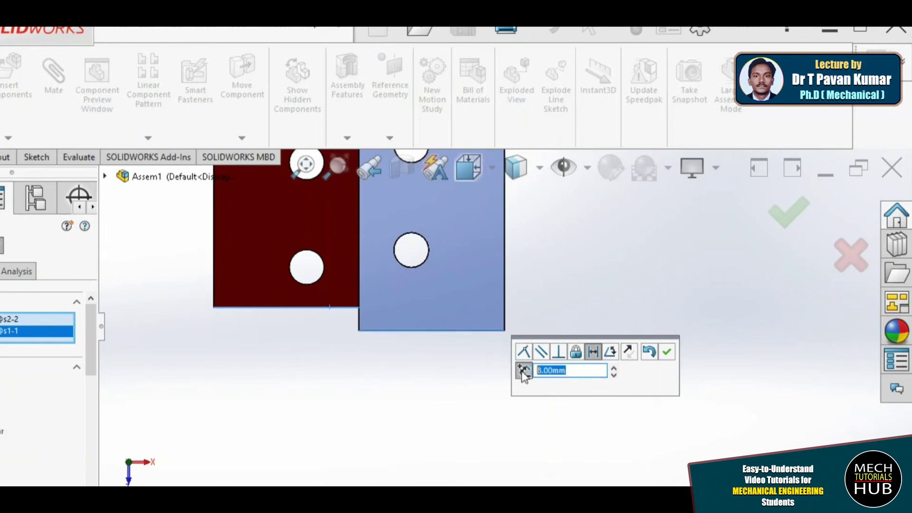
key("Return")
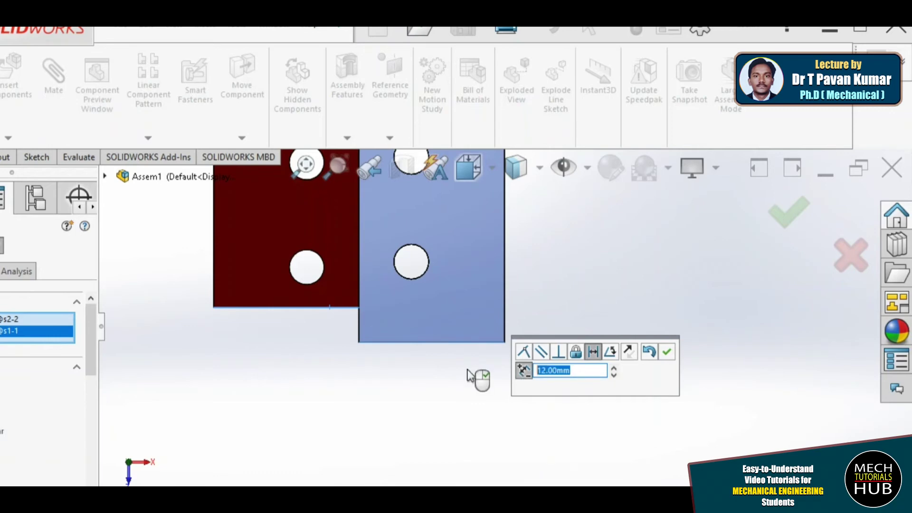
key("Return")
scroll(372, 274, "down", 5)
scroll(372, 273, "up", 3)
scroll(374, 280, "down", 5)
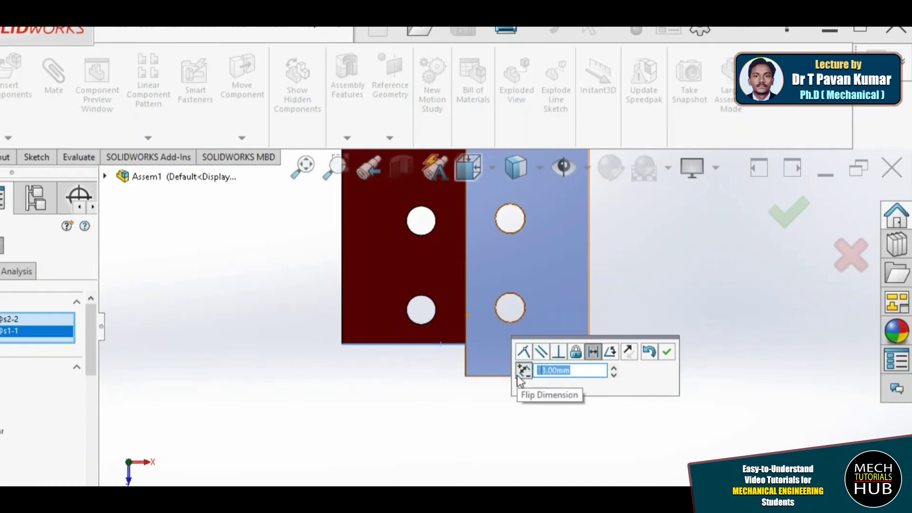
key("Return")
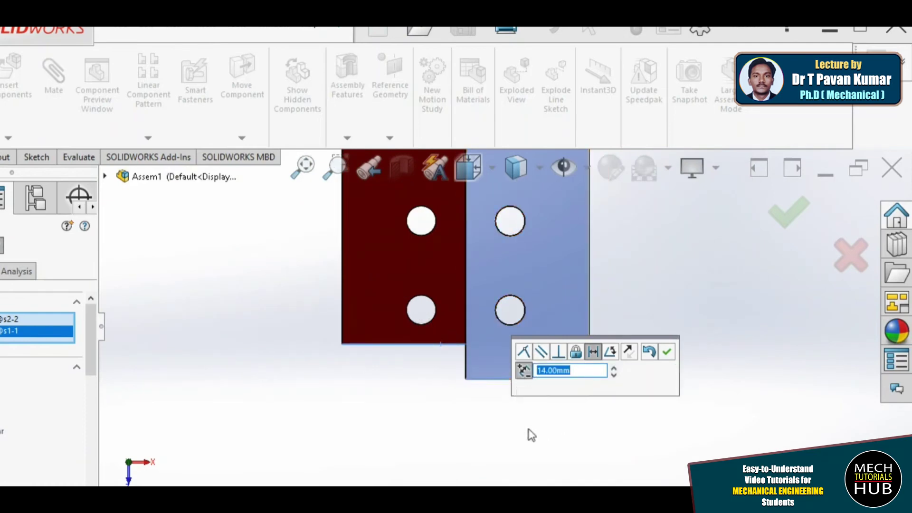
left_click(667, 352)
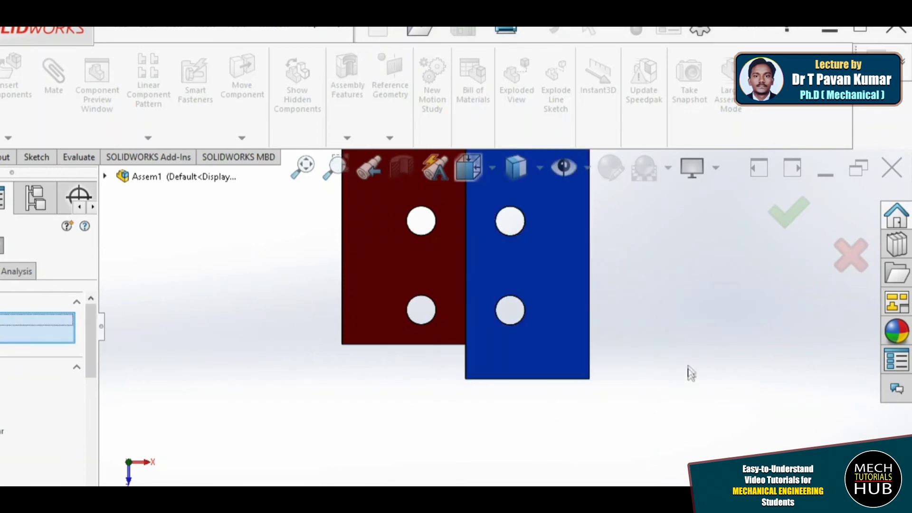
Dismiss the meeting time-limit notice and inspect the plates' surface alignment at the joint from the front.
scroll(534, 373, "up", 6)
scroll(493, 290, "down", 7)
scroll(497, 298, "up", 5)
middle_click_drag(581, 412, 573, 275)
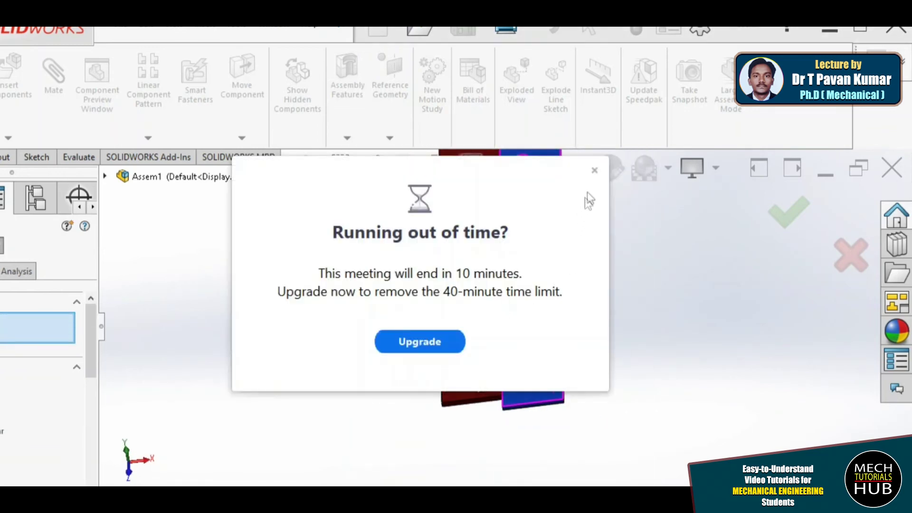
left_click(598, 171)
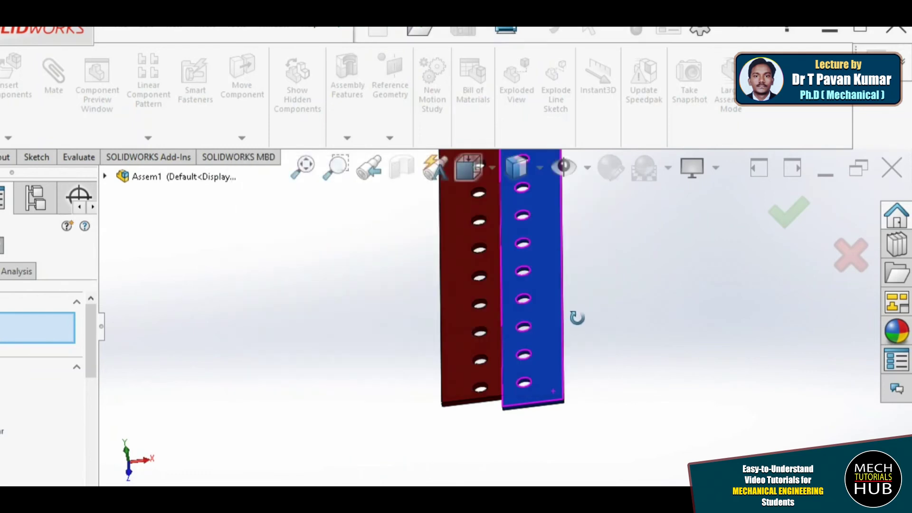
scroll(577, 317, "up", 6)
left_click(472, 174)
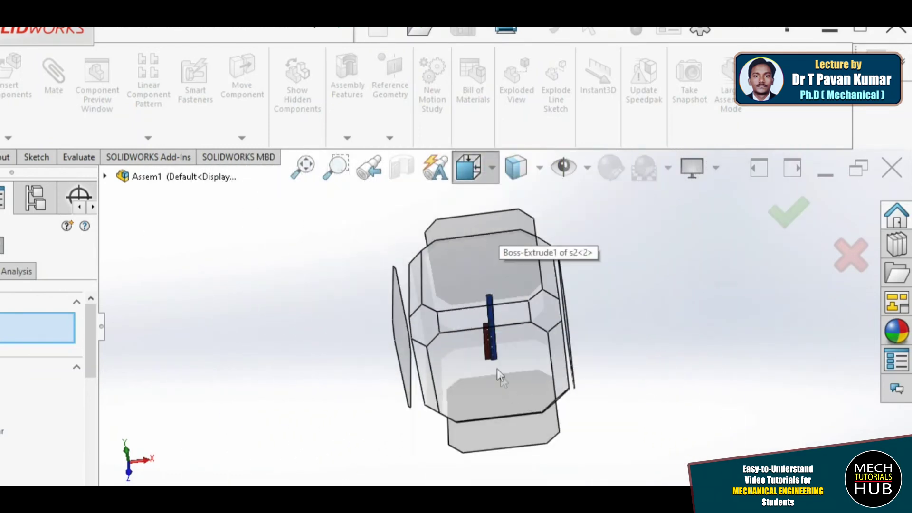
left_click(493, 383)
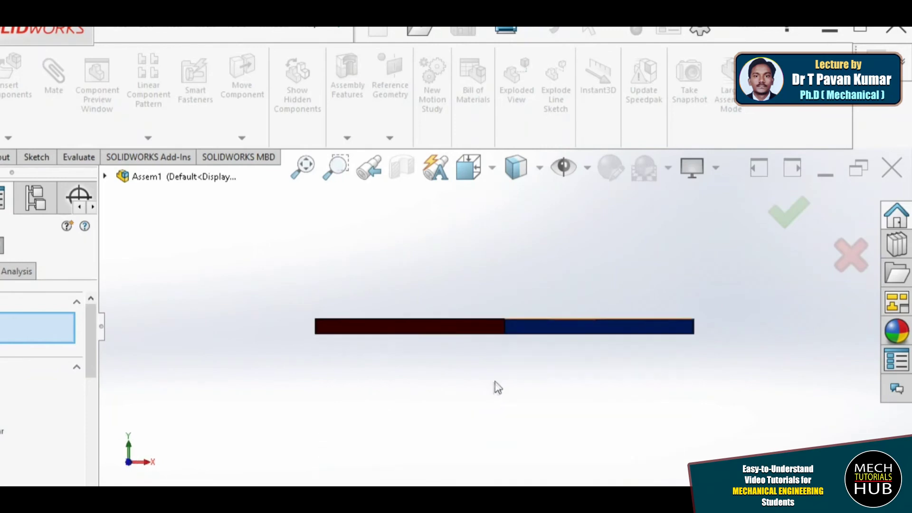
scroll(505, 337, "down", 5)
scroll(505, 337, "up", 6)
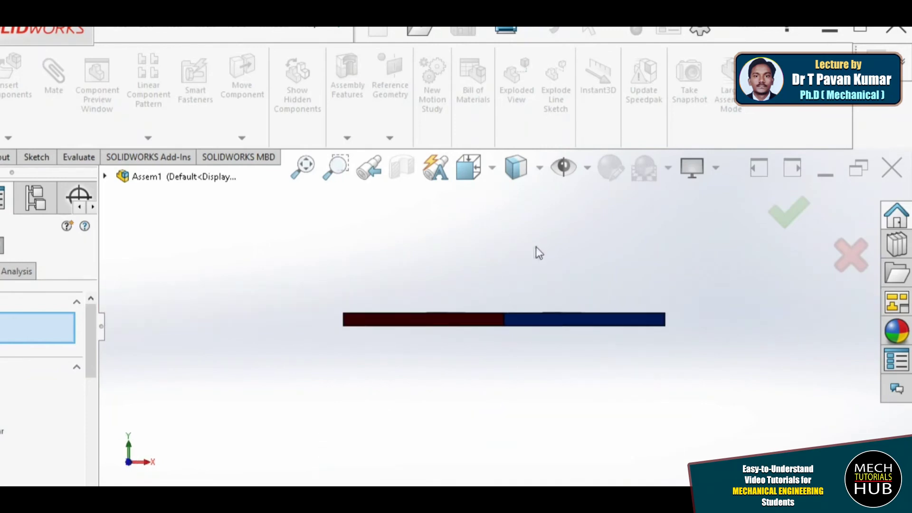
Examine the hole rows of both plates with hidden lines visible, and restore the shaded-with-edges display.
left_click(538, 171)
left_click(519, 305)
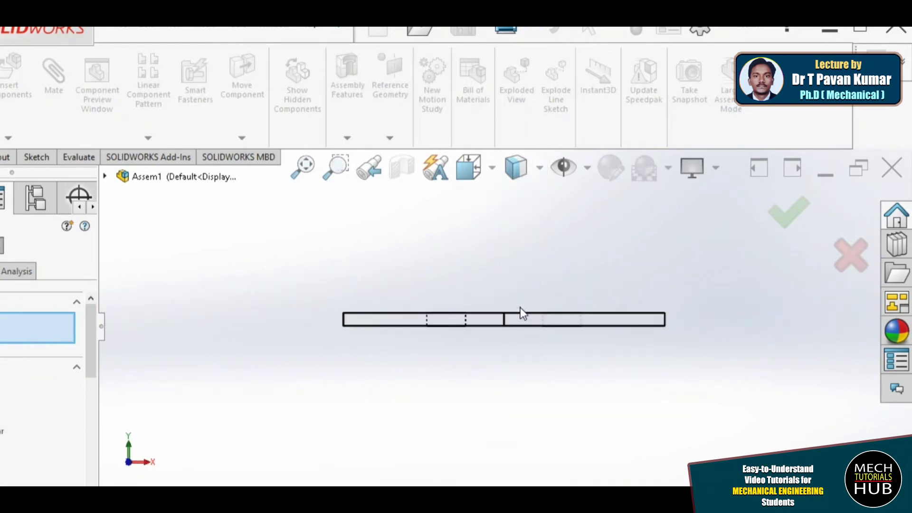
scroll(444, 341, "up", 2)
scroll(522, 347, "down", 2)
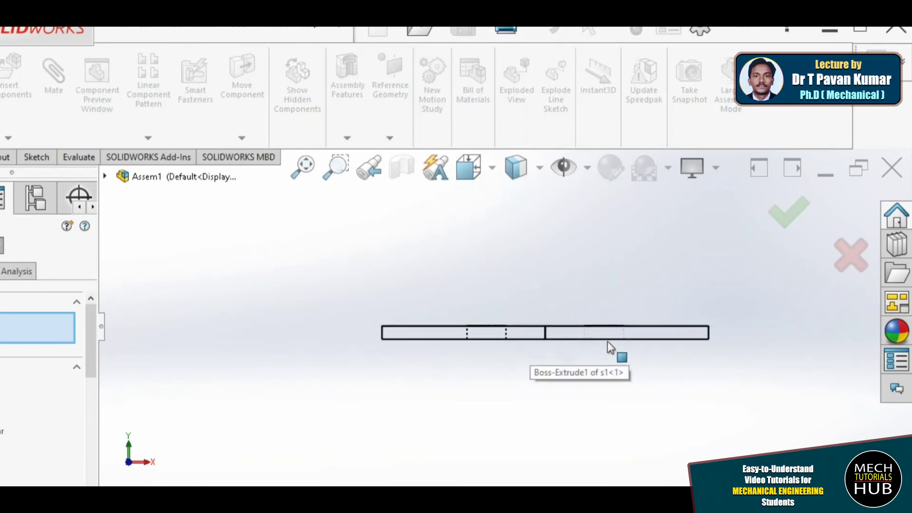
scroll(570, 354, "down", 2)
scroll(520, 351, "up", 3)
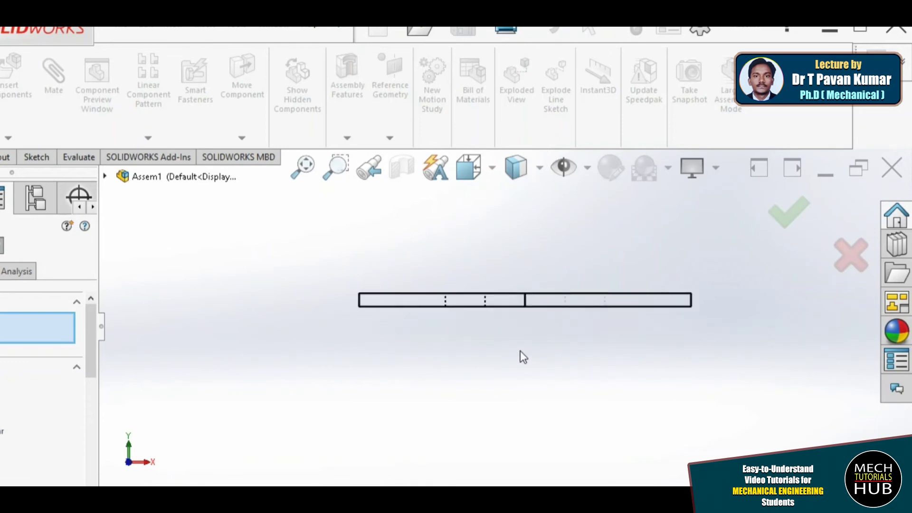
middle_click_drag(530, 289, 533, 335)
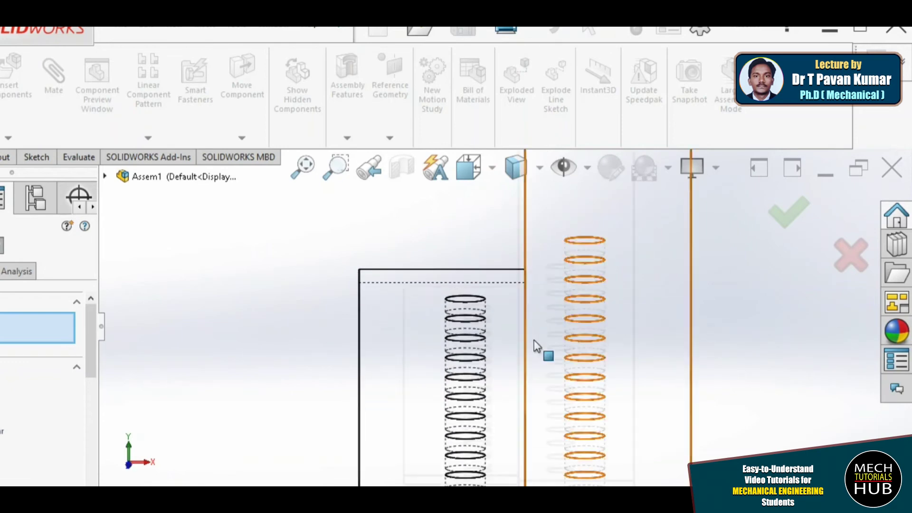
scroll(537, 347, "down", 3)
left_click(531, 172)
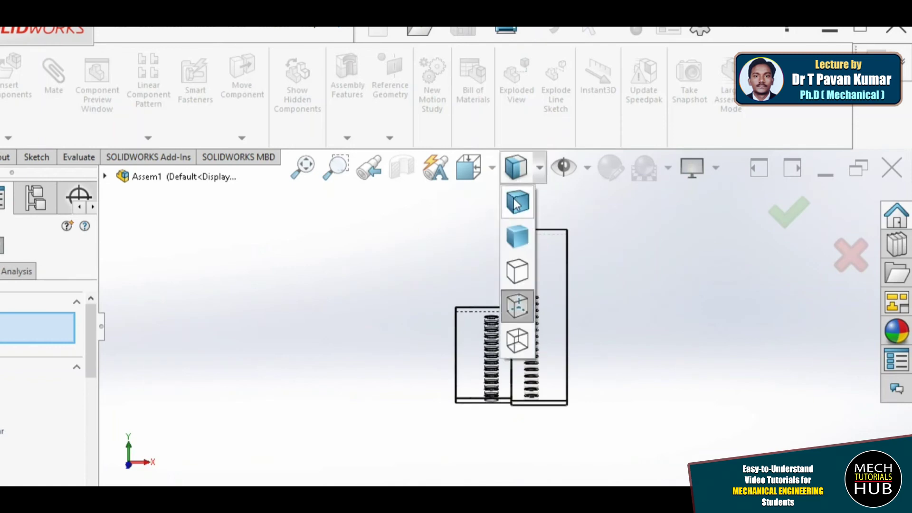
left_click(515, 199)
Insert the strap part from the Desktop and place it over plates s1 and s2.
middle_click_drag(593, 327, 522, 375)
scroll(524, 380, "down", 5)
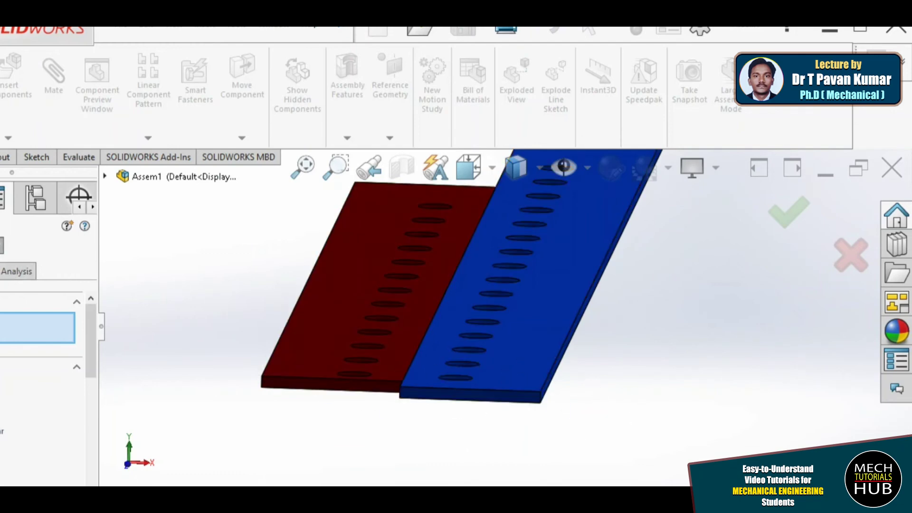
left_click(4, 100)
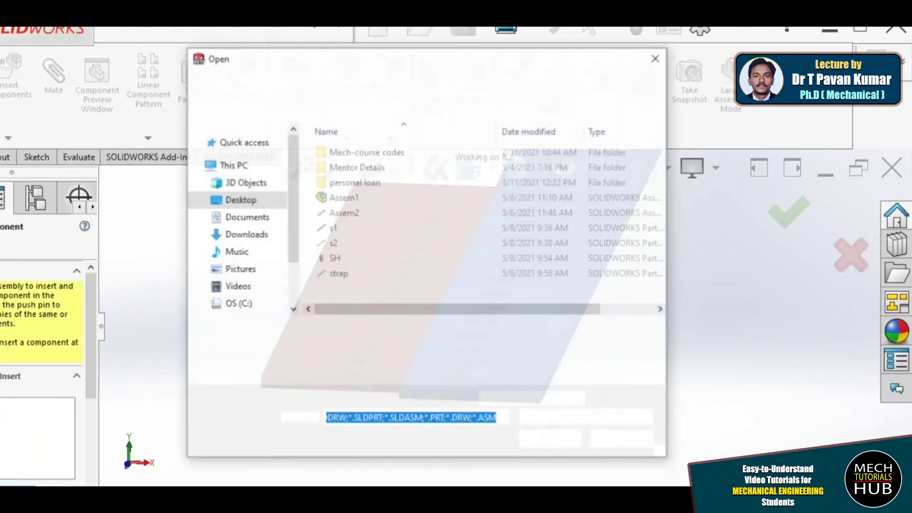
left_click(343, 274)
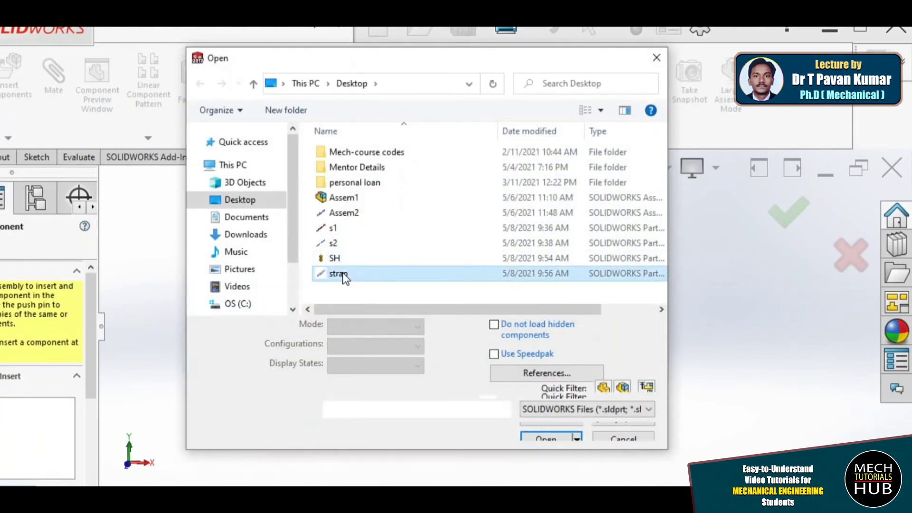
left_click(548, 420)
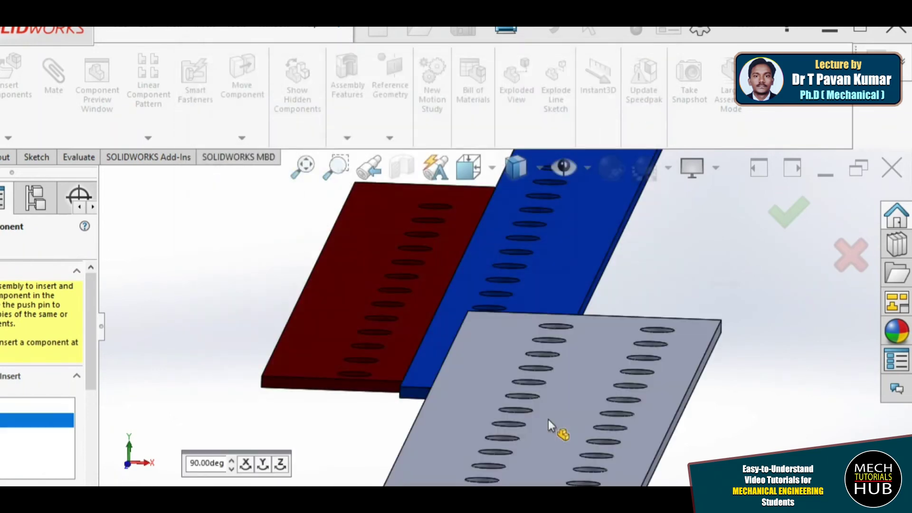
scroll(548, 419, "up", 5)
scroll(480, 306, "down", 2)
scroll(480, 307, "down", 4)
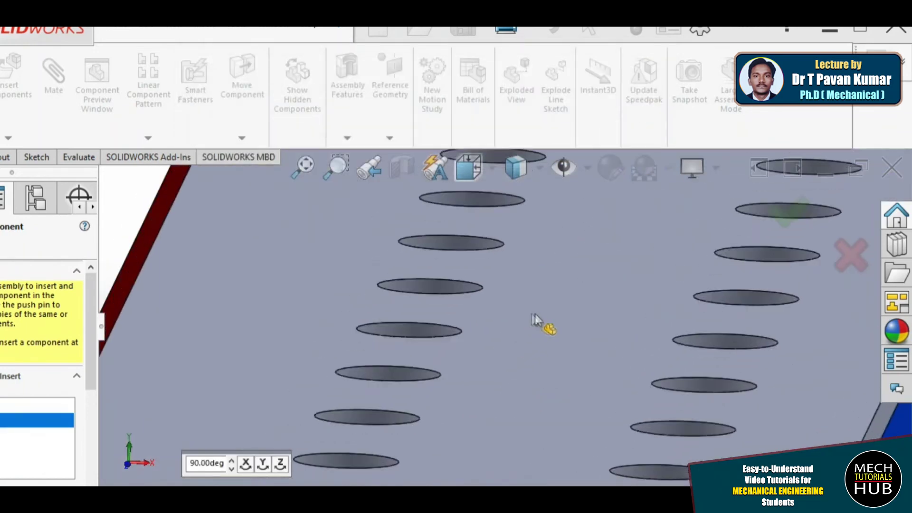
scroll(534, 320, "up", 3)
left_click(542, 378)
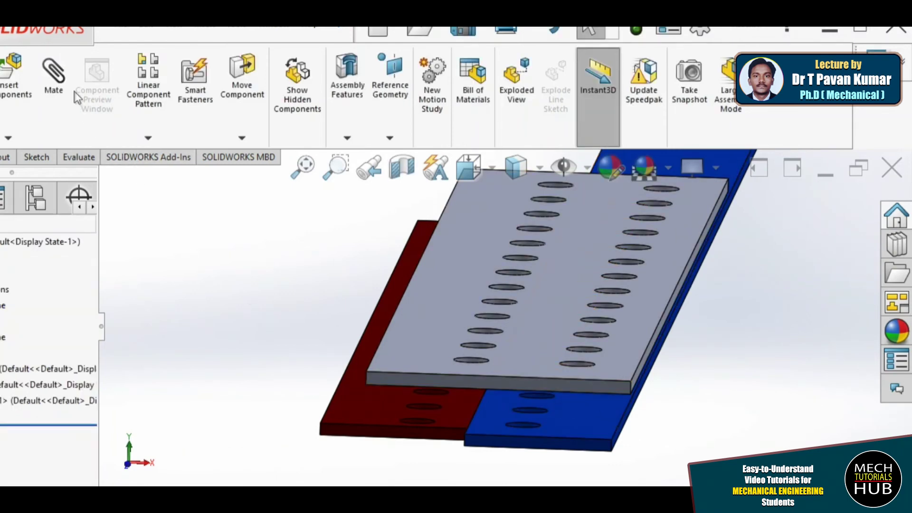
Mate the end hole of the strap's row over s1 concentric with the end hole of plate s1.
scroll(428, 404, "down", 1)
scroll(427, 399, "down", 3)
left_click_drag(426, 400, 694, 428)
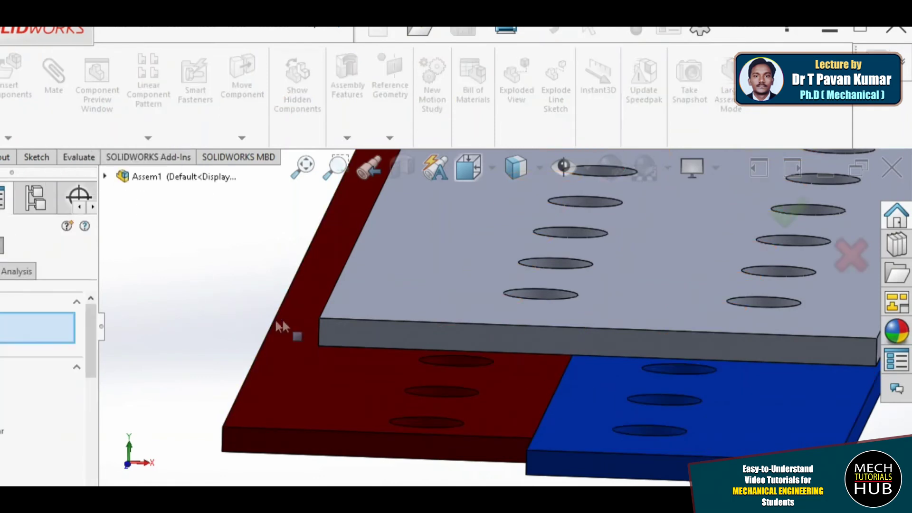
scroll(275, 317, "up", 4)
scroll(499, 291, "down", 4)
scroll(537, 359, "down", 1)
scroll(539, 352, "up", 3)
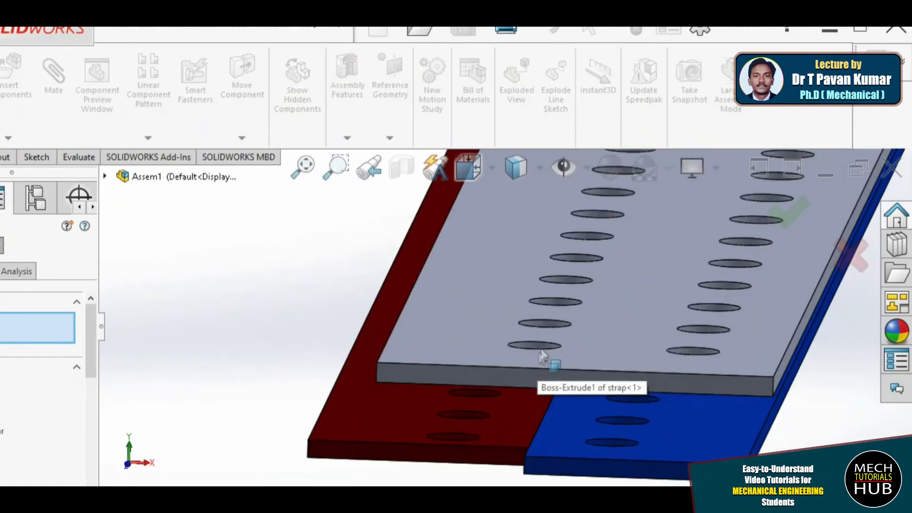
scroll(540, 349, "down", 5)
left_click(519, 331)
scroll(499, 334, "up", 5)
scroll(423, 427, "down", 3)
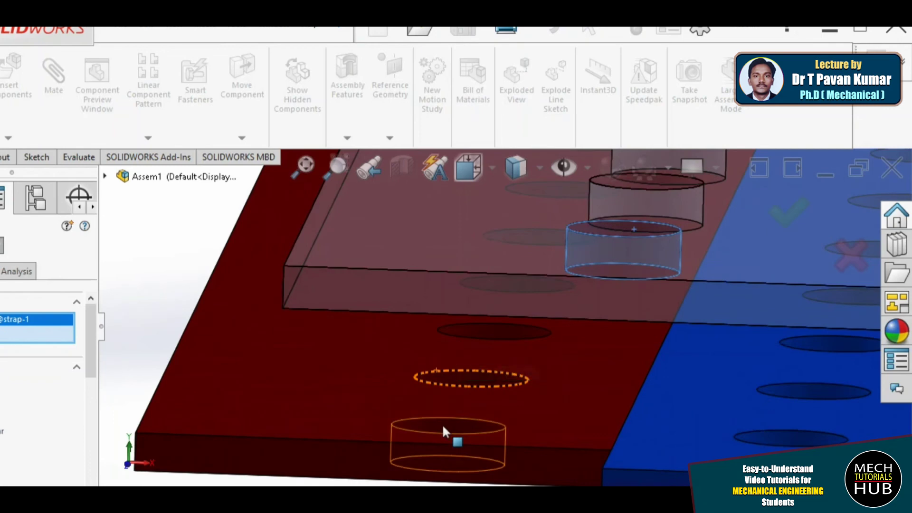
left_click(443, 424)
scroll(443, 424, "down", 2)
scroll(484, 370, "up", 6)
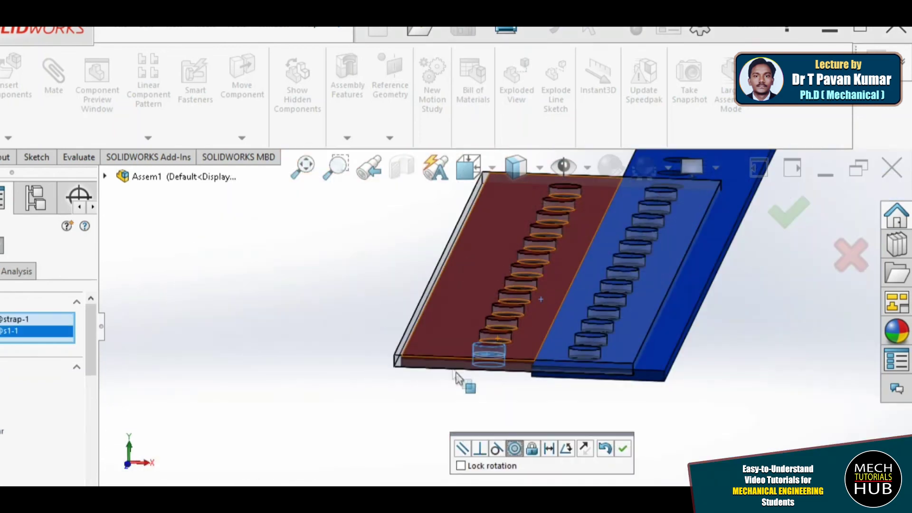
middle_click_drag(532, 369, 536, 351)
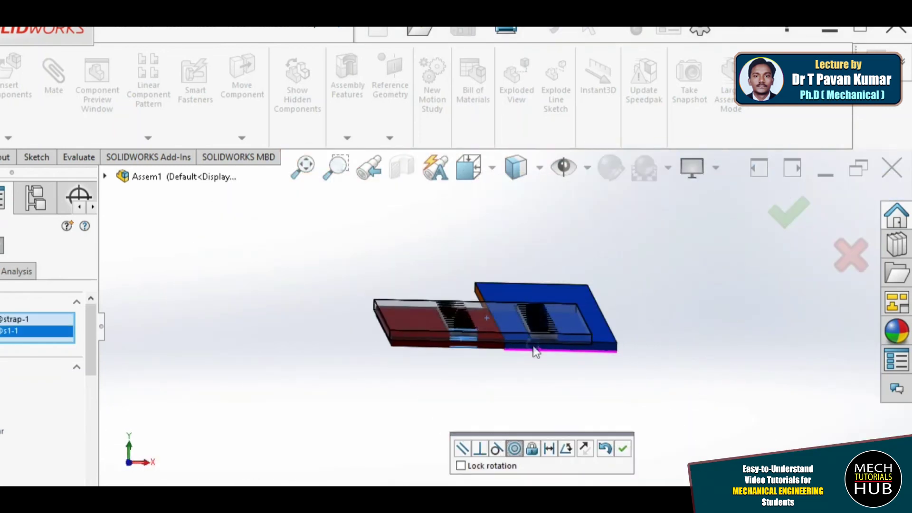
left_click(626, 452)
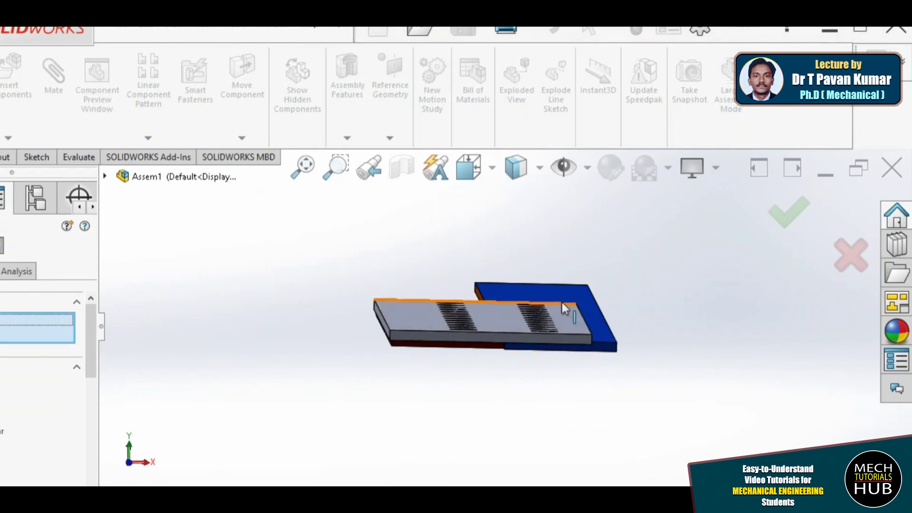
Inspect from the front how the strap's underside sits against plates s1 and s2.
scroll(563, 303, "down", 3)
middle_click_drag(501, 398, 600, 339)
scroll(490, 392, "up", 5)
scroll(476, 379, "down", 5)
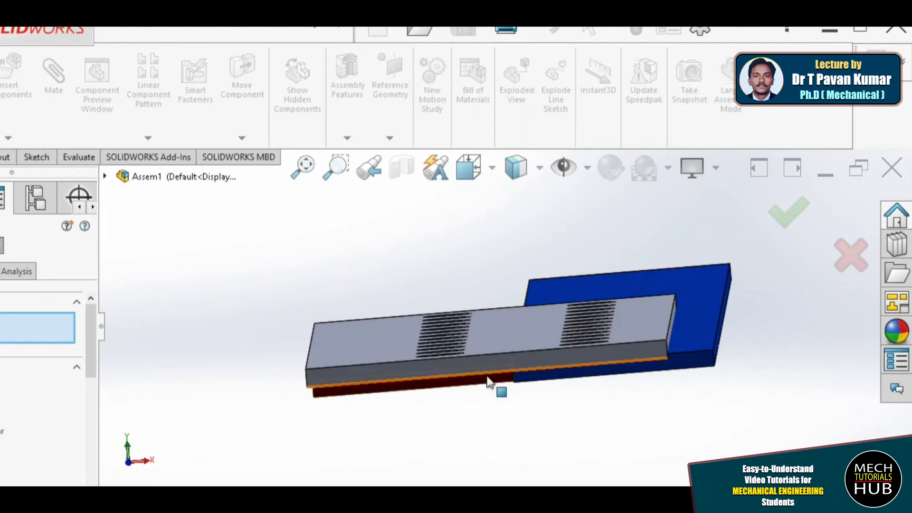
scroll(495, 383, "down", 3)
scroll(479, 356, "up", 5)
left_click(464, 176)
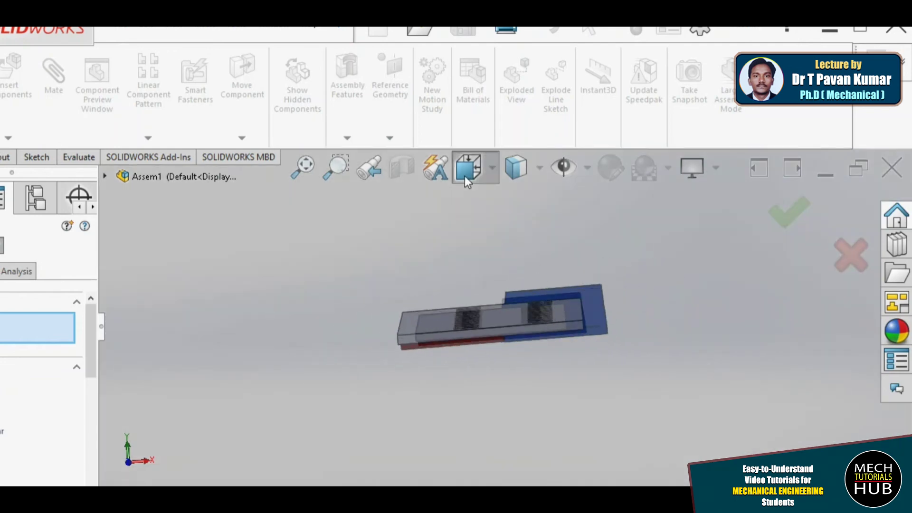
left_click(484, 355)
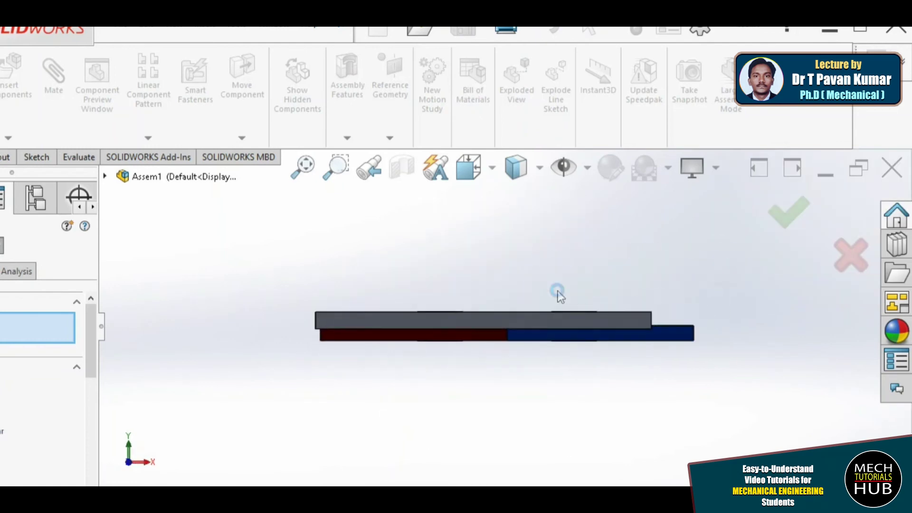
scroll(558, 295, "down", 3)
scroll(558, 295, "up", 2)
scroll(422, 354, "down", 2)
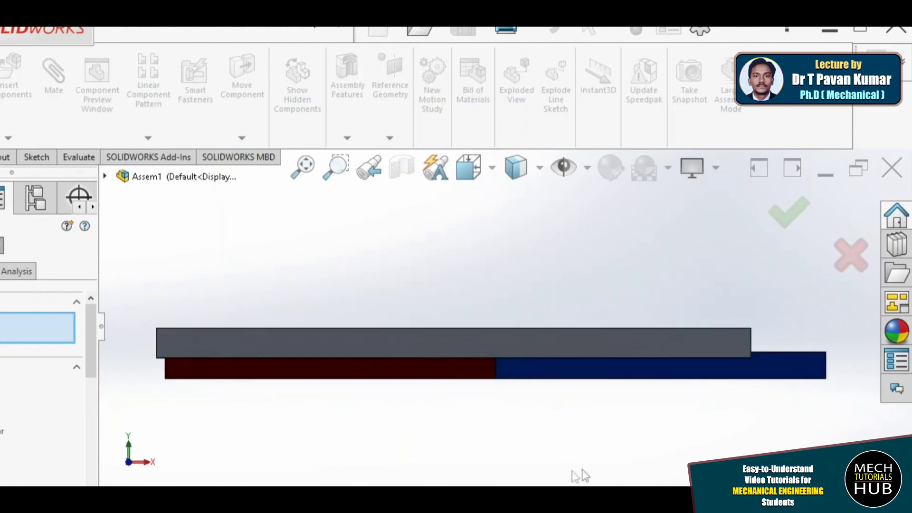
scroll(495, 375, "down", 2)
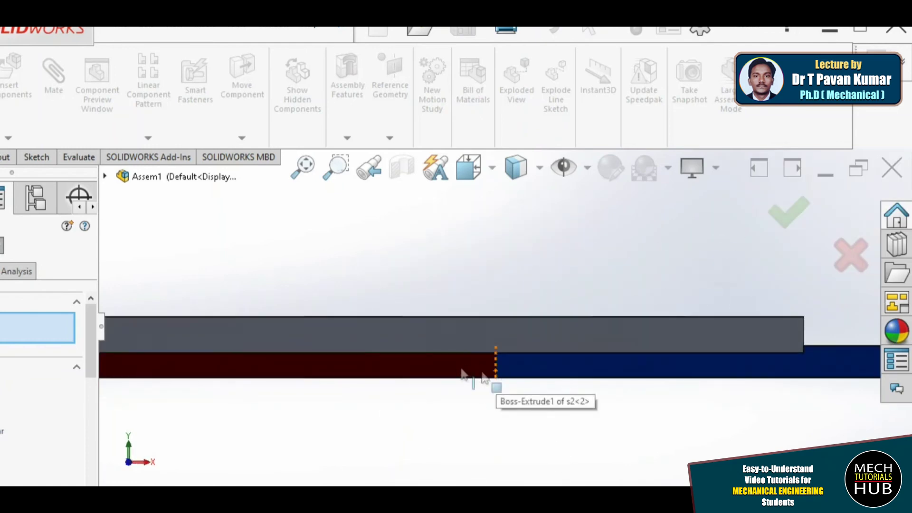
Check the strap and plate overlap with hidden lines visible, restore the shaded-with-edges display, and leave the Mate command.
left_click(518, 168)
left_click(521, 314)
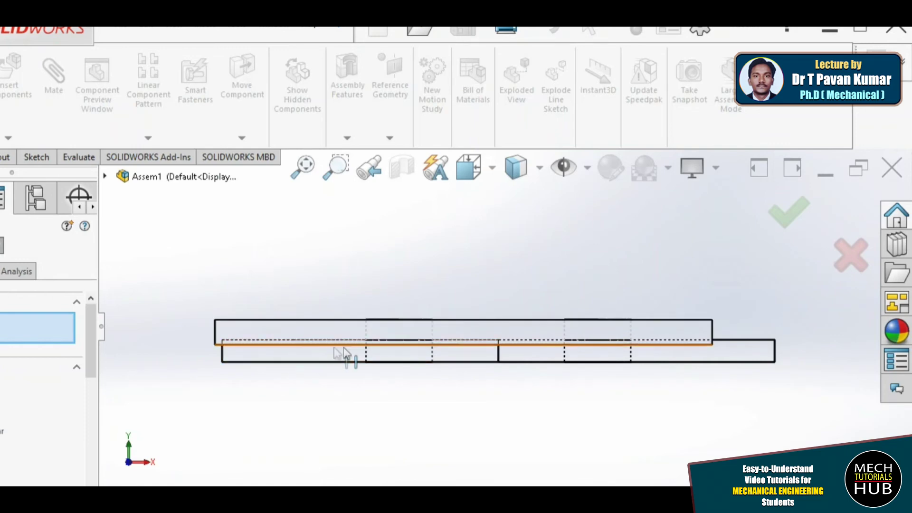
left_click(490, 175)
left_click(504, 271)
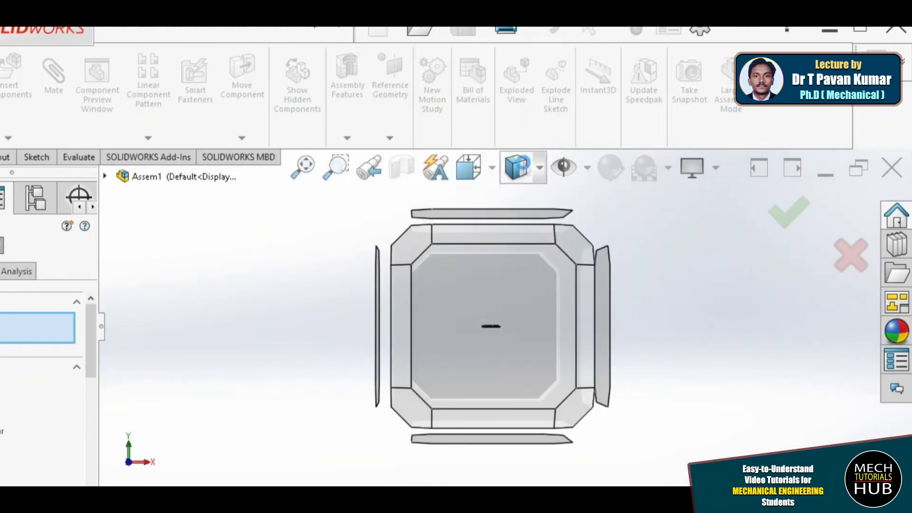
left_click(516, 167)
left_click(523, 204)
middle_click_drag(507, 311, 505, 367)
scroll(496, 359, "down", 5)
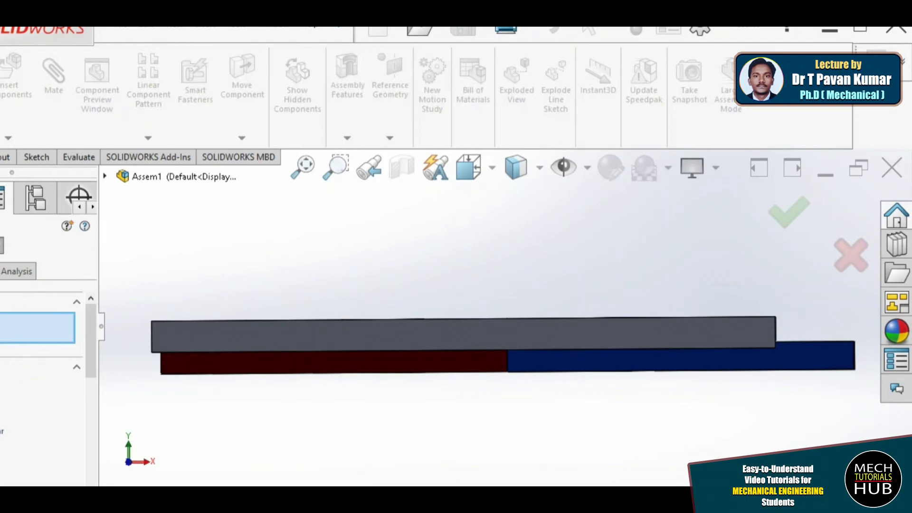
key("Escape")
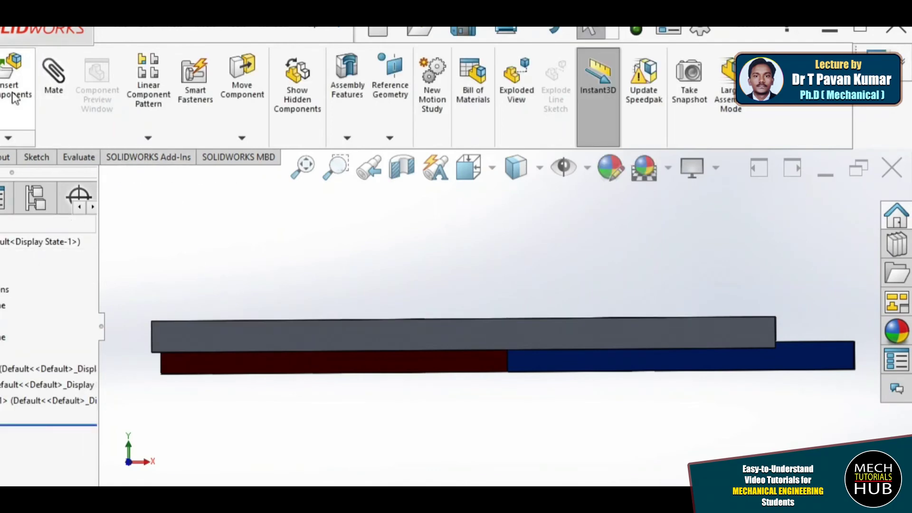
Insert the SH rivet part from the Desktop and place it just below the end of the strap.
left_click(15, 99)
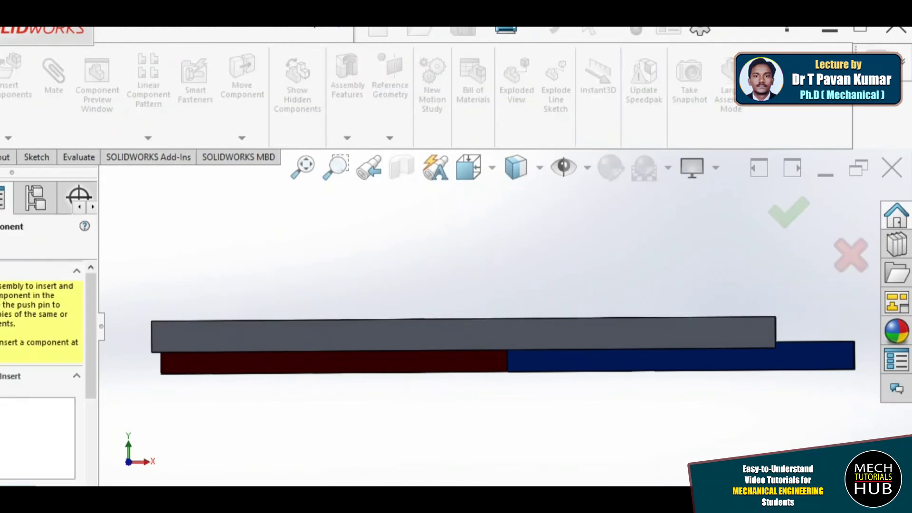
left_click(334, 258)
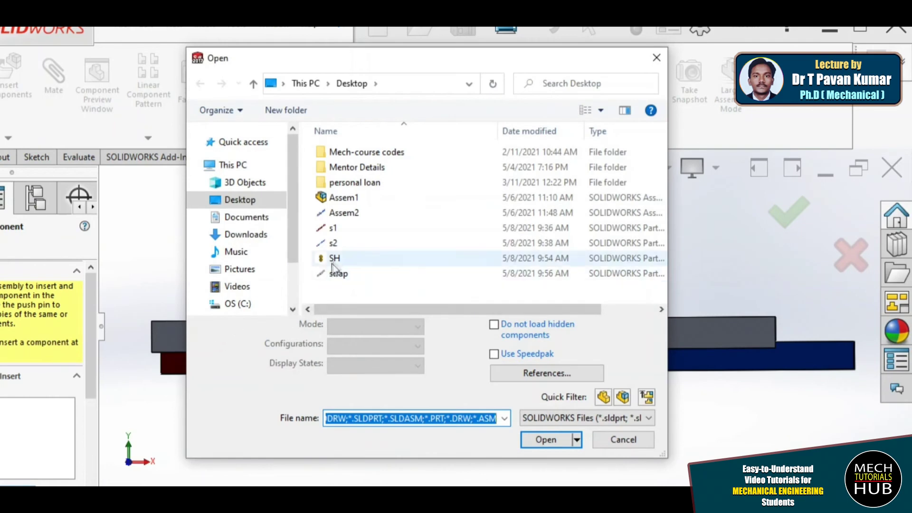
left_click(546, 415)
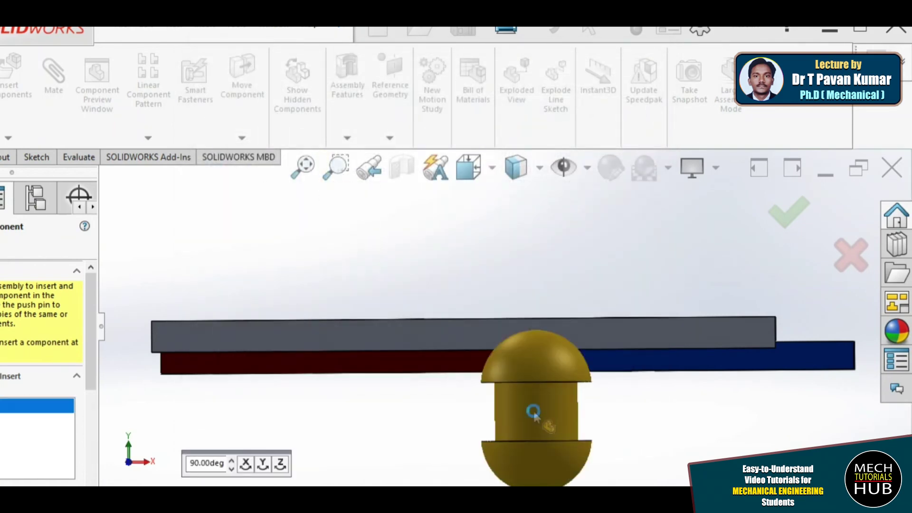
middle_click_drag(518, 378, 486, 405)
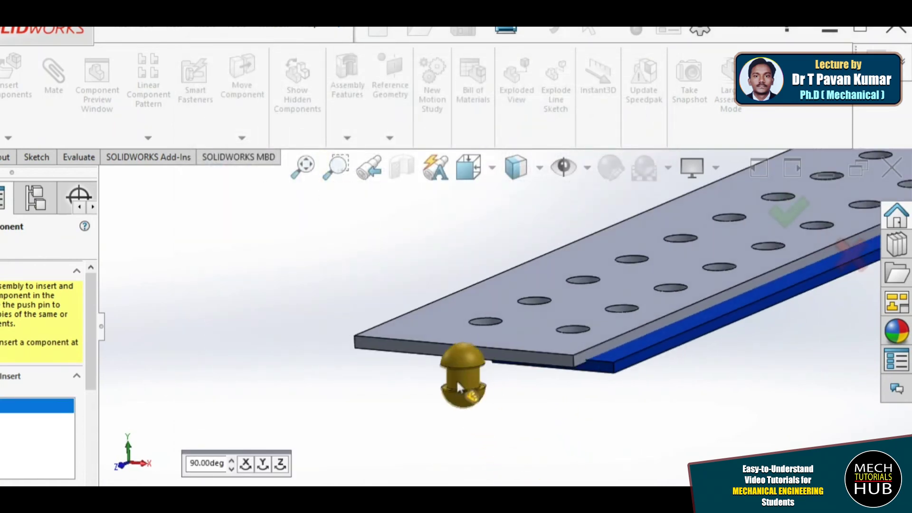
left_click(451, 381)
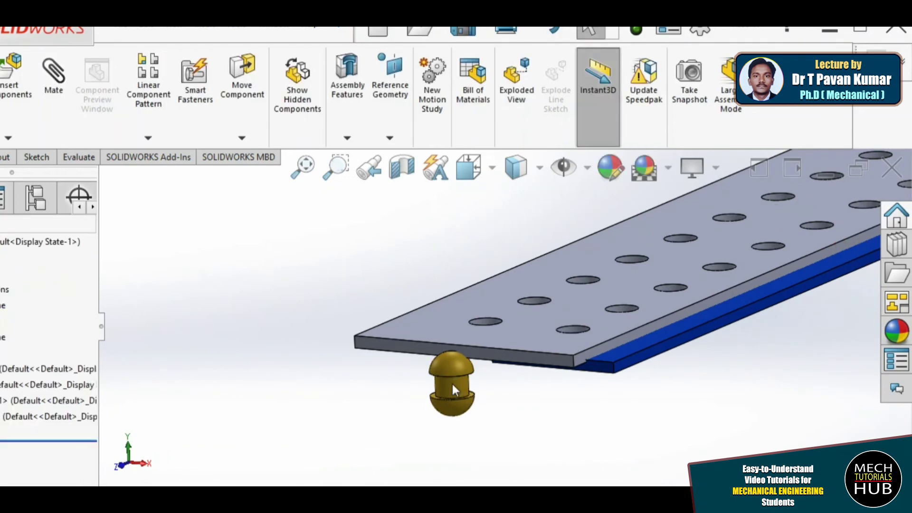
Delete the SH rivet component from the assembly.
scroll(588, 368, "down", 6)
scroll(549, 372, "up", 4)
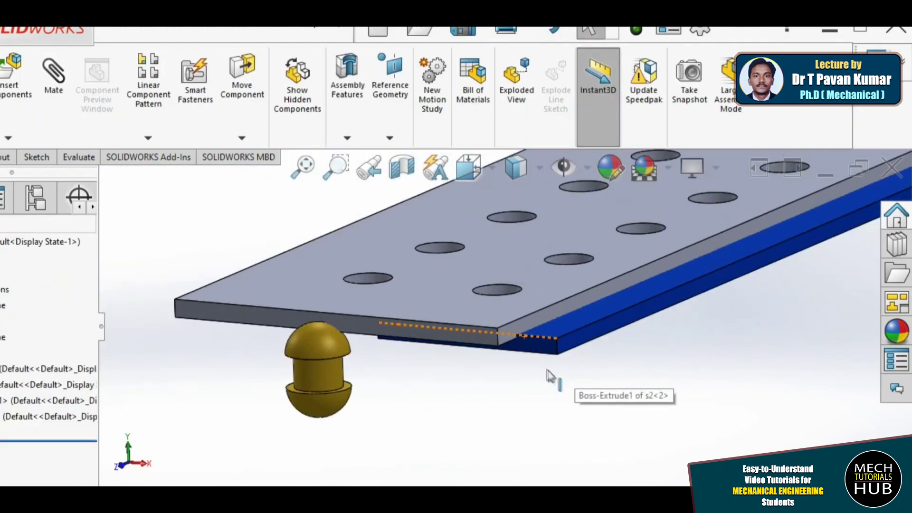
scroll(379, 361, "up", 4)
scroll(372, 318, "down", 3)
middle_click_drag(524, 350, 477, 387)
scroll(475, 382, "up", 4)
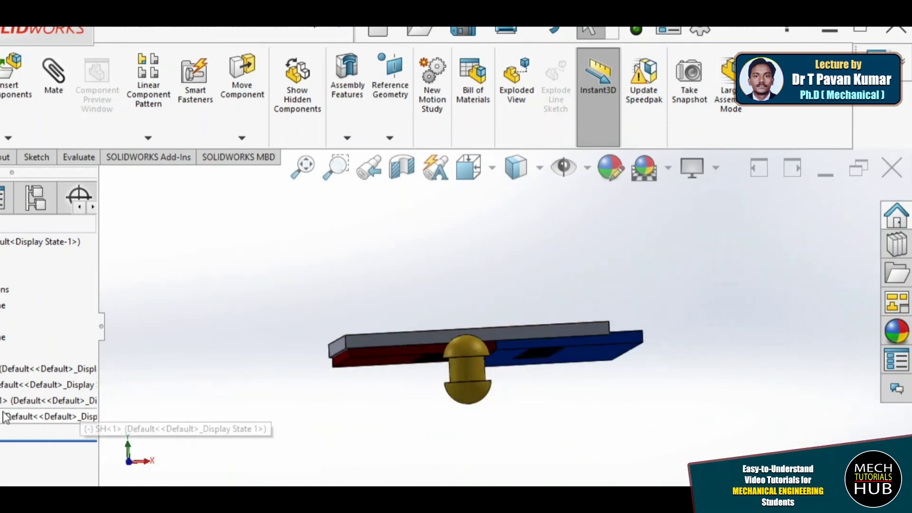
right_click(4, 415)
left_click(38, 369)
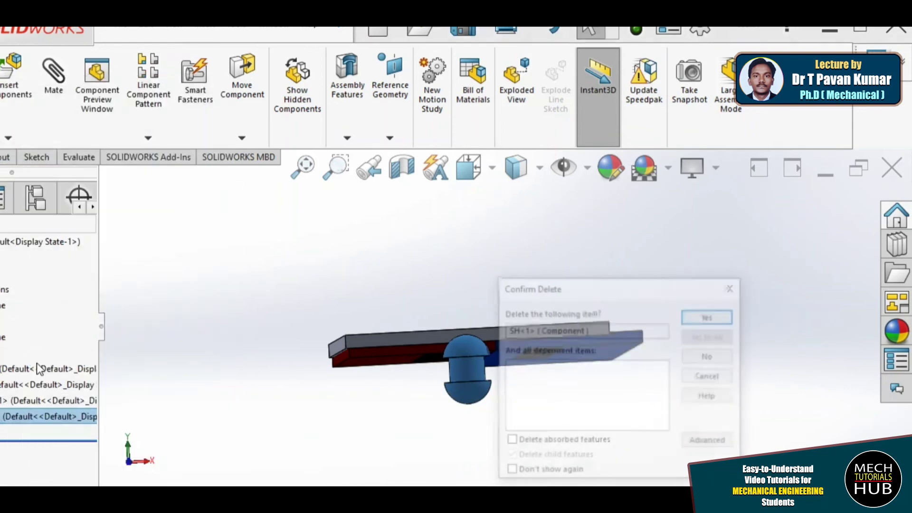
left_click(710, 314)
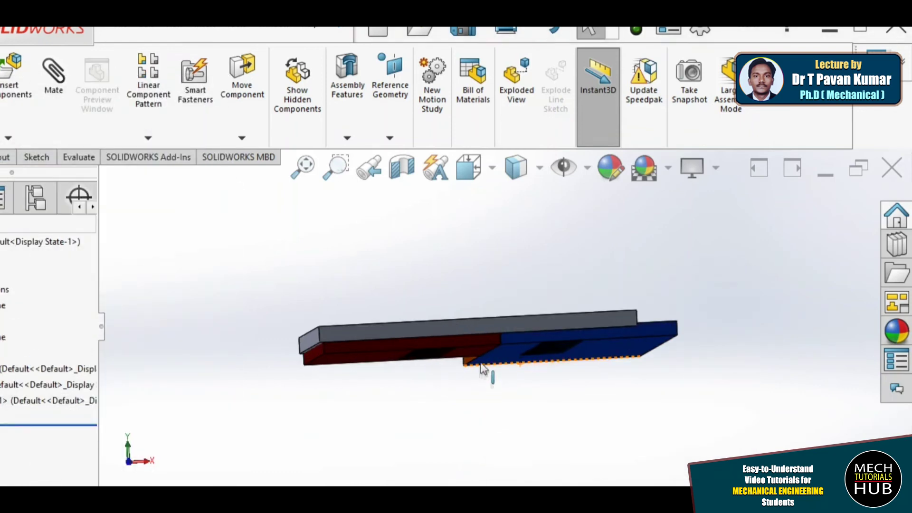
Examine the contact between the strap's underside and plates s1 and s2 along the joint's edges and from below.
scroll(337, 356, "down", 6)
middle_click(334, 359)
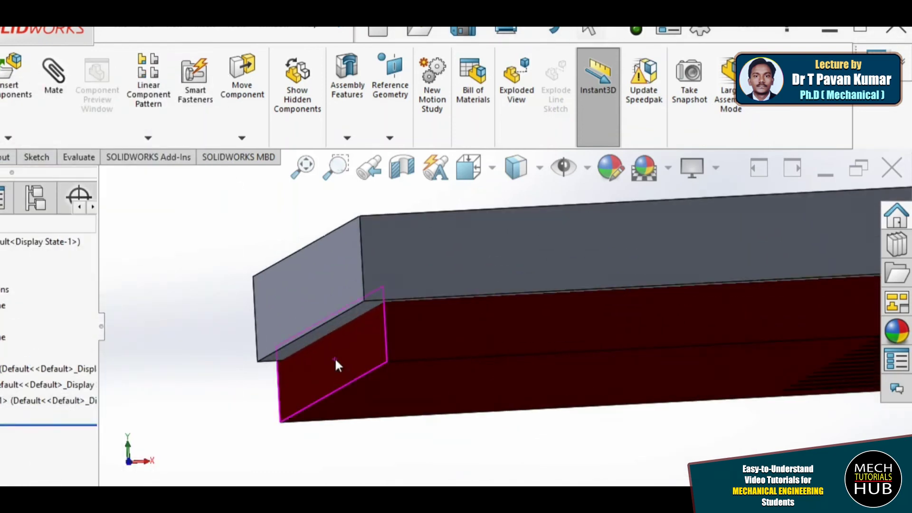
middle_click_drag(335, 359, 329, 363)
scroll(329, 362, "up", 4)
scroll(611, 350, "down", 6)
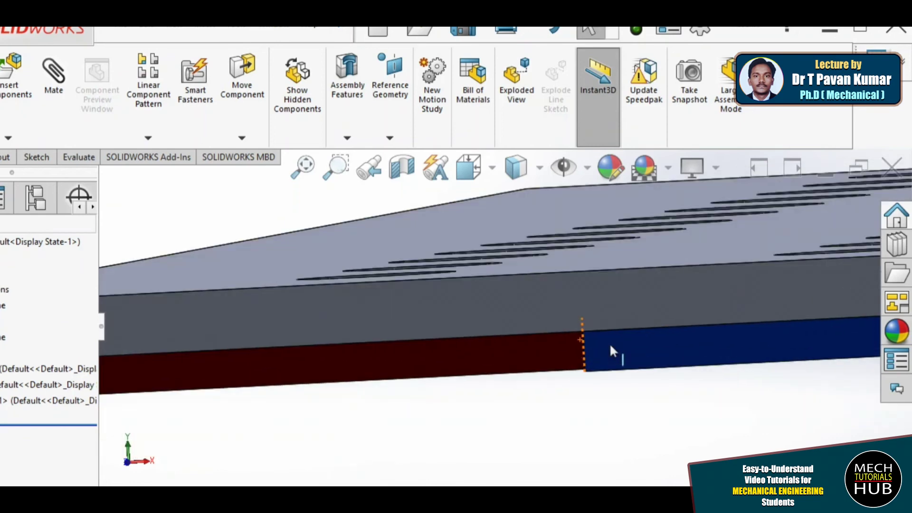
scroll(611, 341, "up", 6)
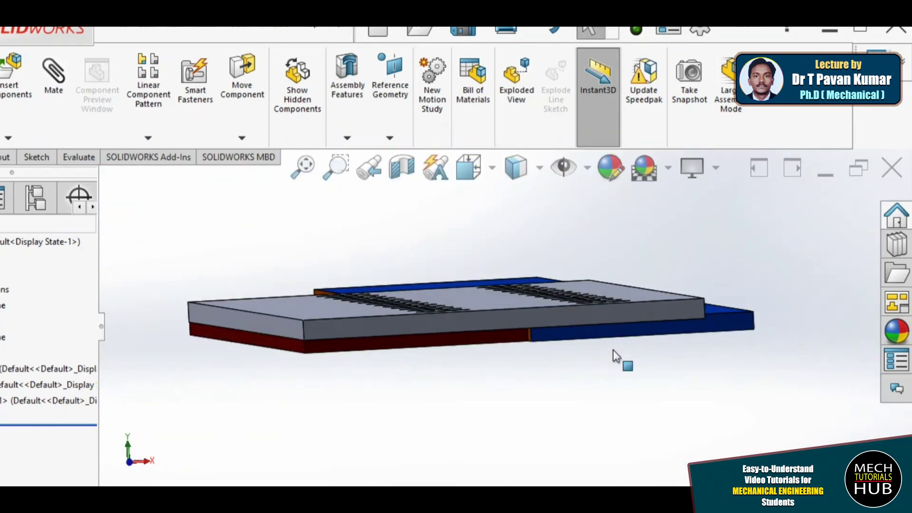
scroll(641, 321, "down", 1)
scroll(284, 365, "down", 3)
middle_click(285, 359)
middle_click_drag(285, 360, 287, 350)
scroll(310, 366, "up", 5)
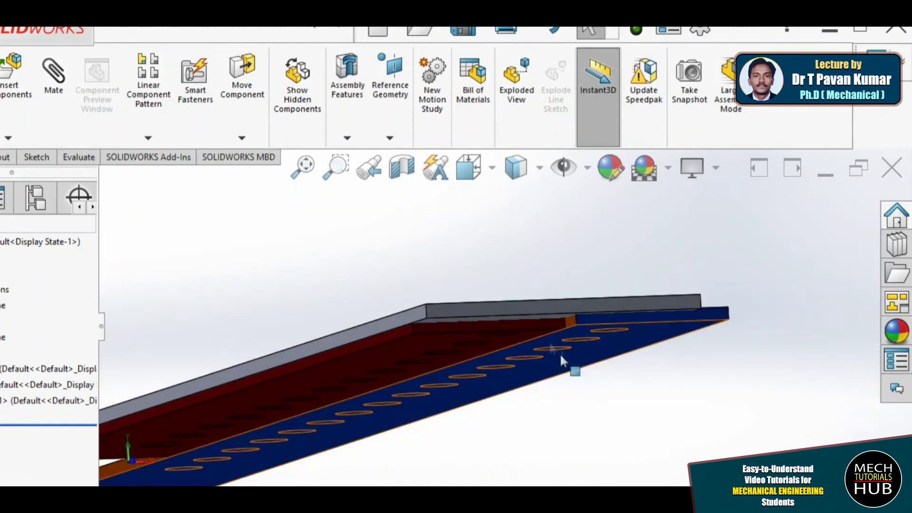
middle_click_drag(599, 344, 598, 352)
scroll(734, 366, "down", 1)
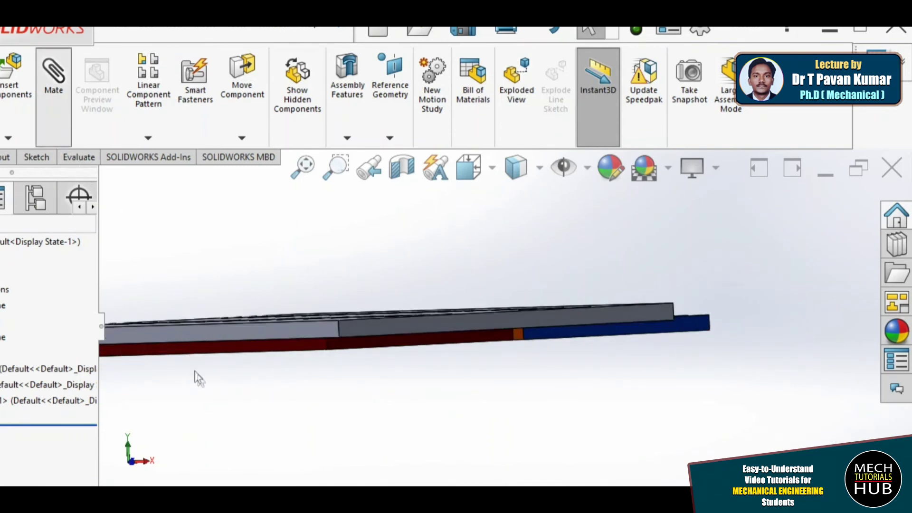
Mate the strap's bottom face coincident with the top face of plate s1.
scroll(344, 329, "down", 3)
mouse_move(358, 362)
middle_mouse_down()
mouse_move(370, 366)
mouse_move(370, 356)
middle_mouse_up()
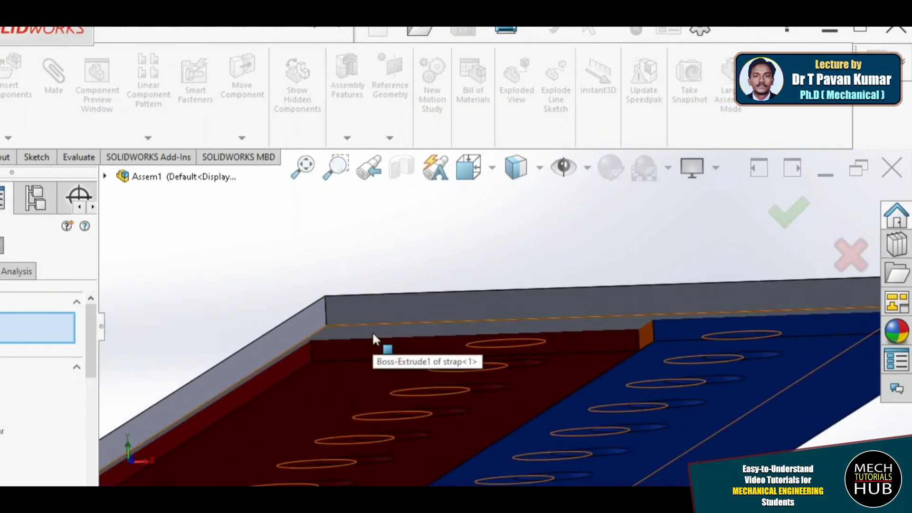
left_click(373, 333)
scroll(418, 354, "up", 5)
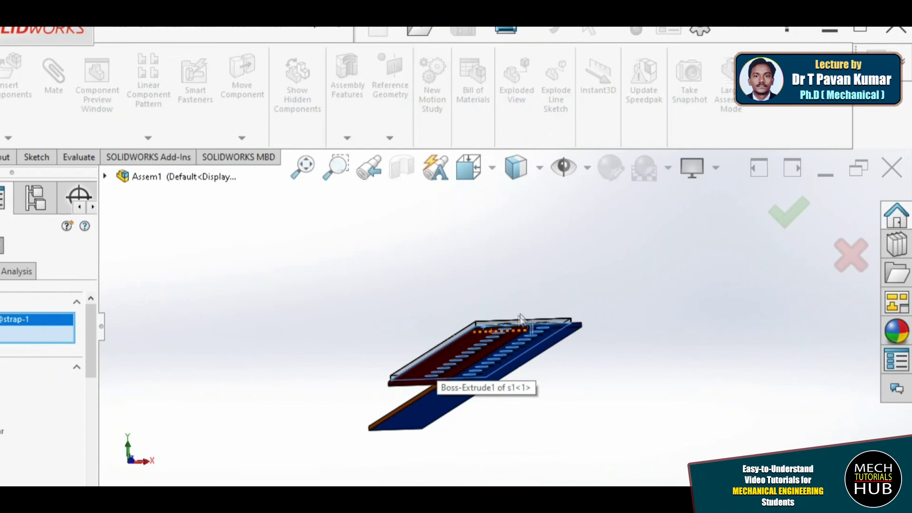
middle_click_drag(493, 341, 494, 380)
scroll(489, 378, "down", 5)
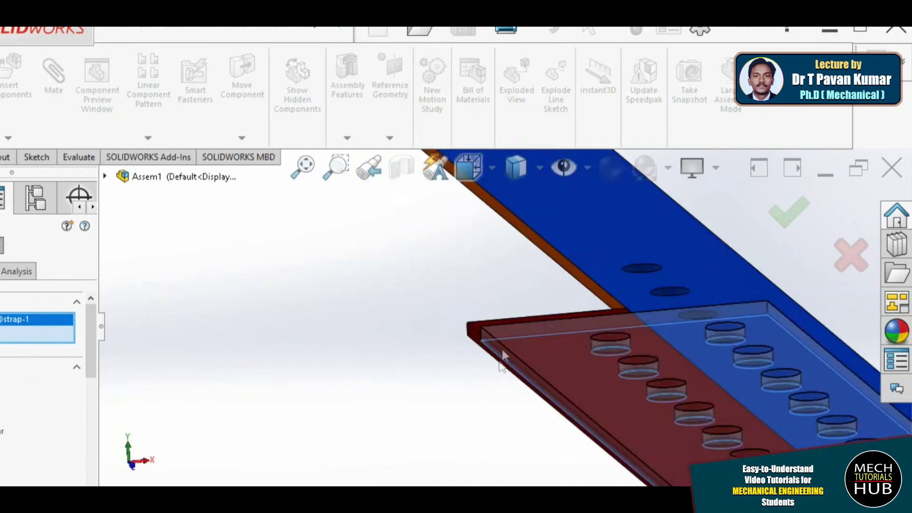
scroll(489, 378, "down", 3)
left_click(445, 295)
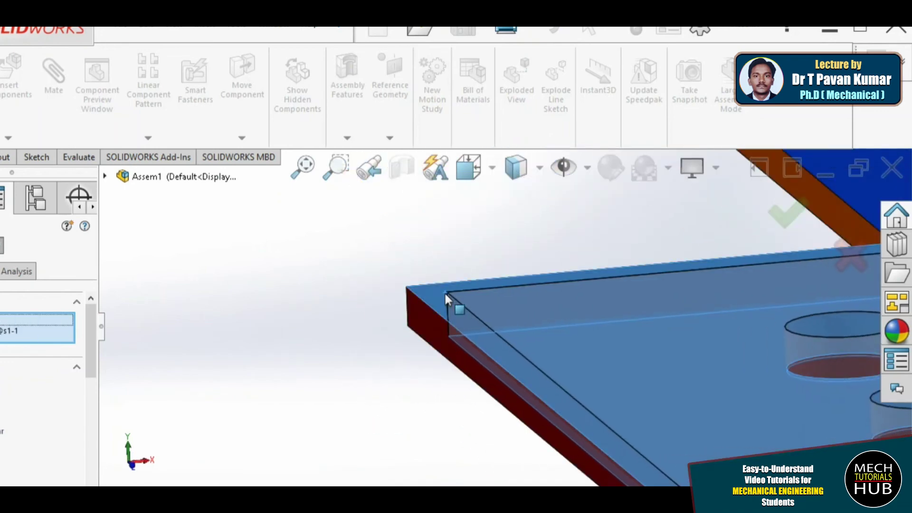
left_click(608, 278)
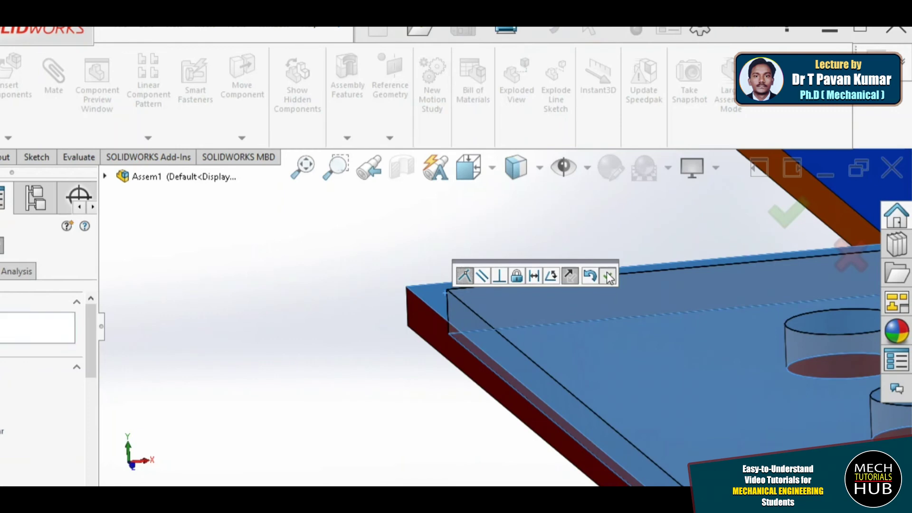
scroll(489, 381, "up", 5)
scroll(586, 373, "down", 8)
middle_click_drag(486, 343, 478, 319)
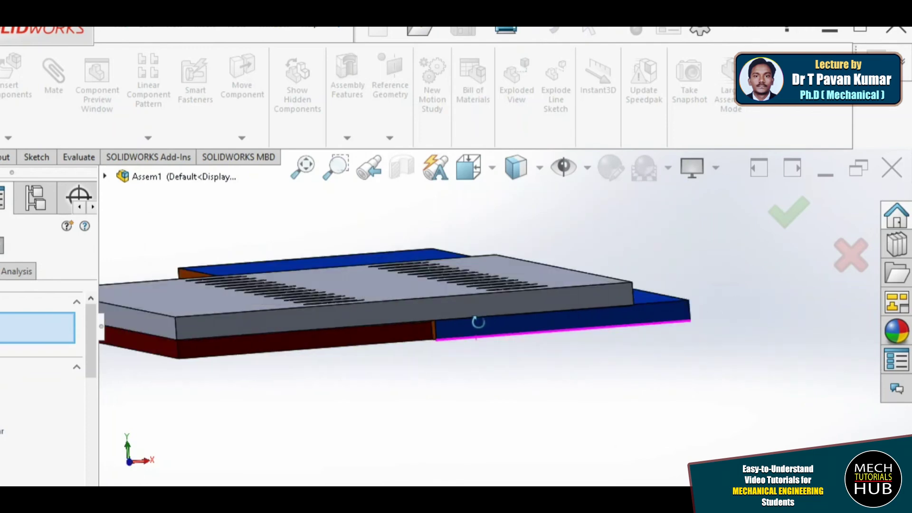
Insert the SH rivet part from the Desktop and place it in front of the strap's long front edge.
key("Escape")
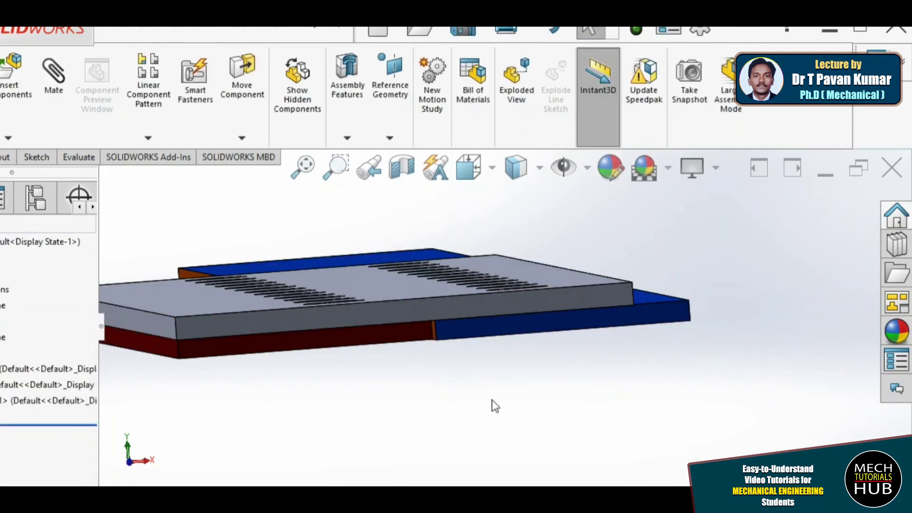
scroll(475, 390, "up", 7)
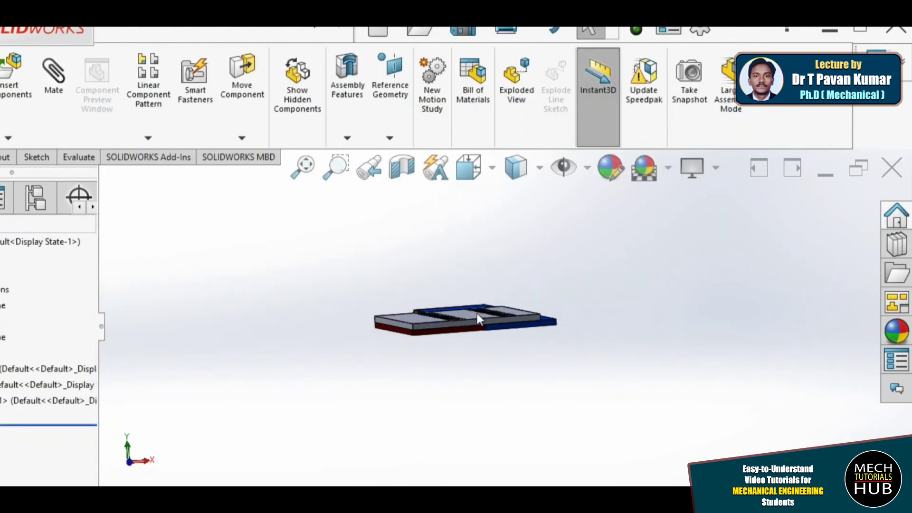
left_click(17, 95)
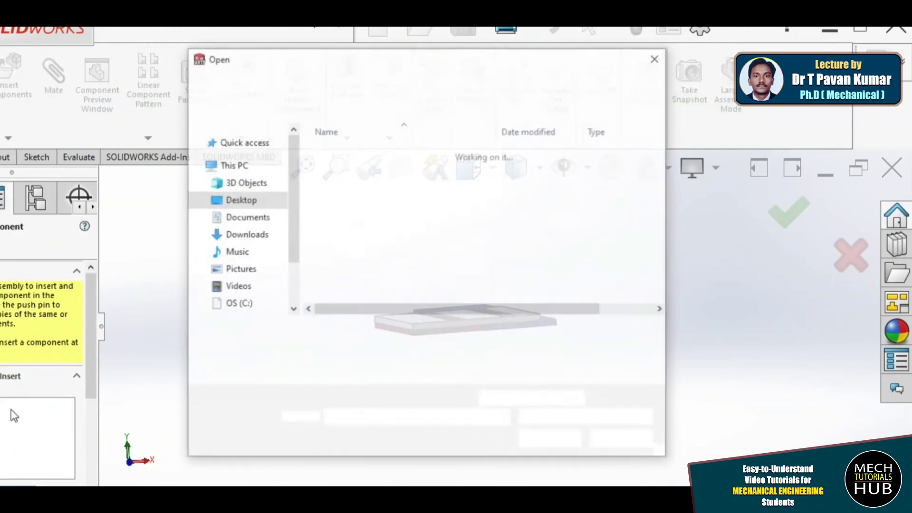
double_click(334, 259)
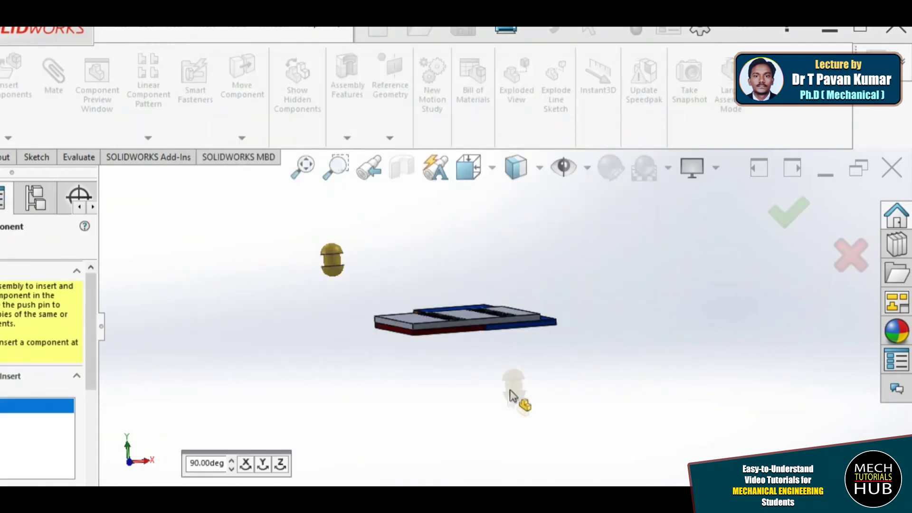
scroll(461, 333, "down", 4)
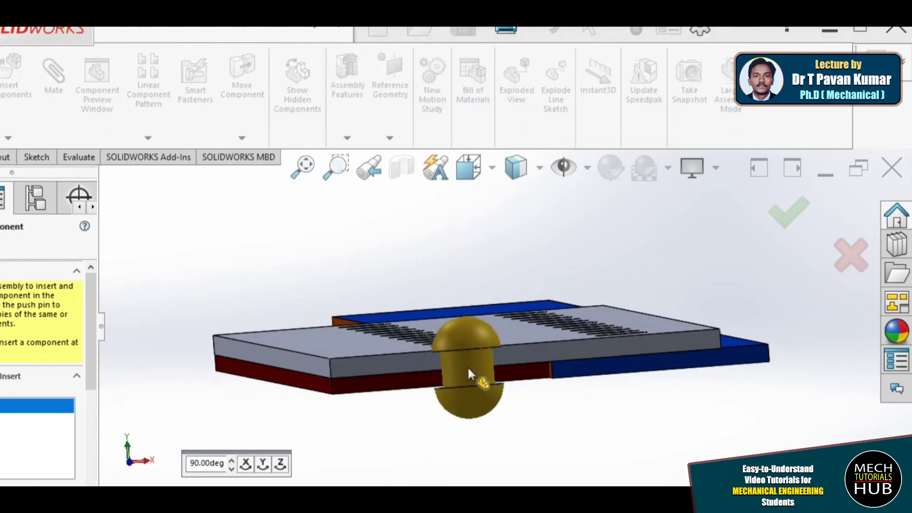
left_click(467, 373)
Mate the rivet's cylindrical shank concentric with the strap hole nearest the front edge, in the row above the red plate.
left_click(50, 75)
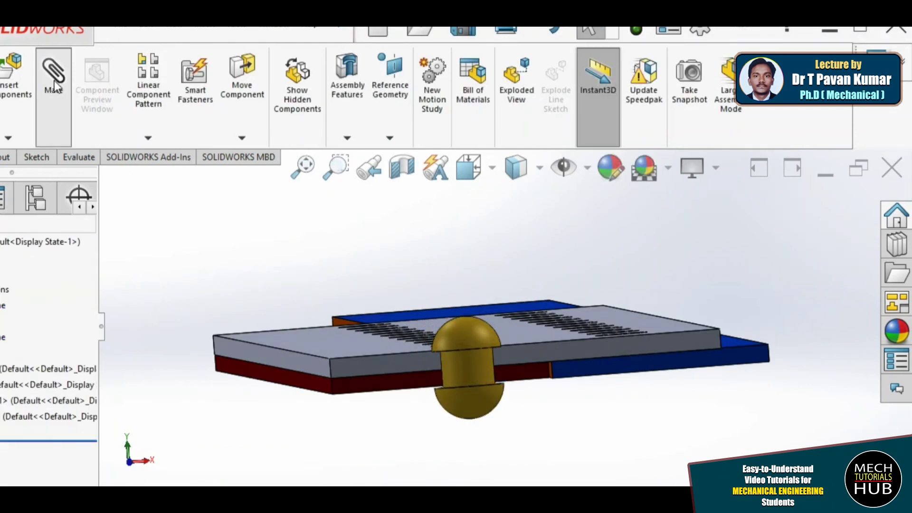
middle_click_drag(552, 387, 544, 403)
scroll(544, 403, "up", 6)
scroll(458, 383, "down", 7)
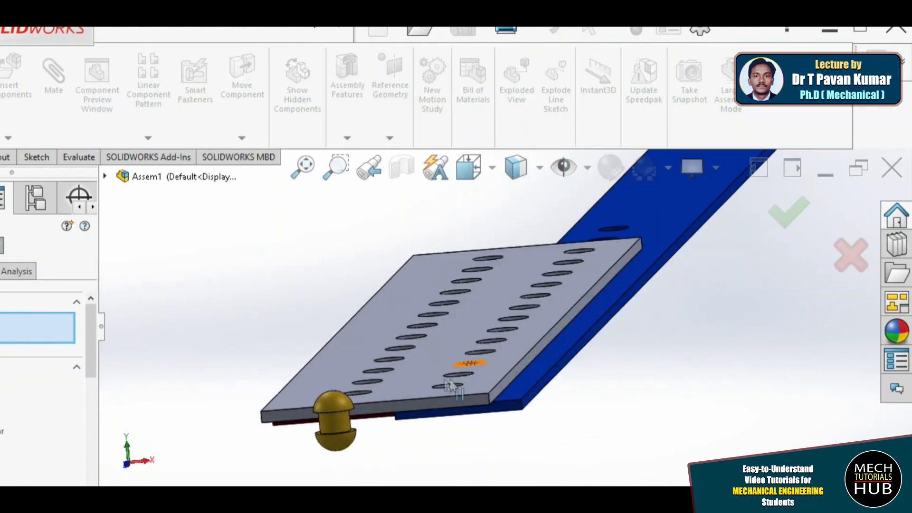
left_click(308, 429)
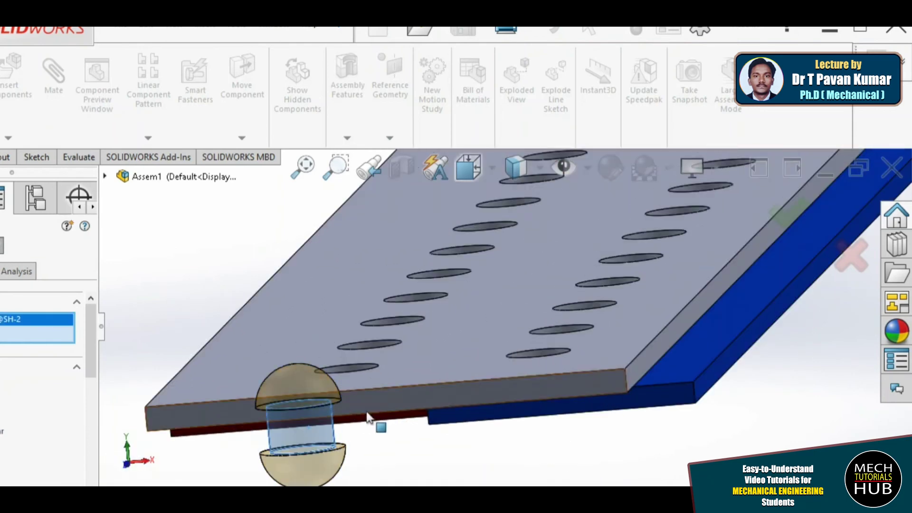
scroll(353, 367, "down", 5)
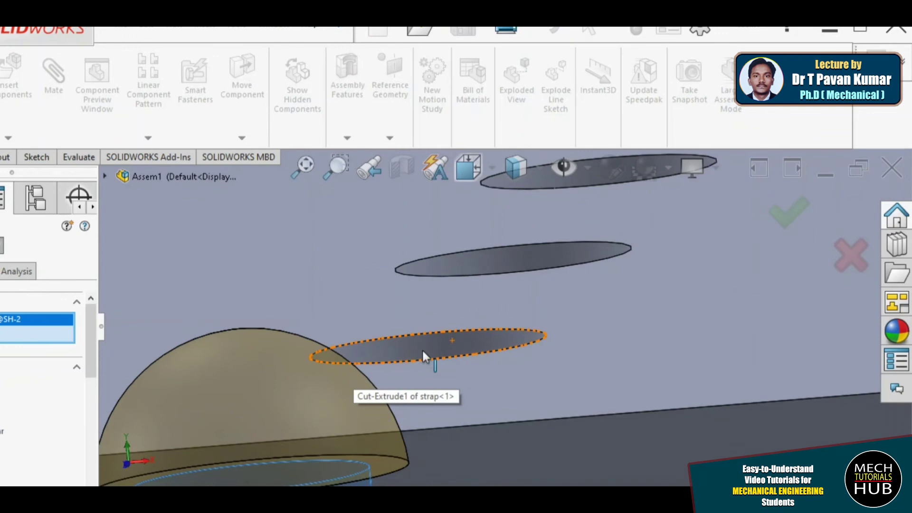
left_click(460, 342)
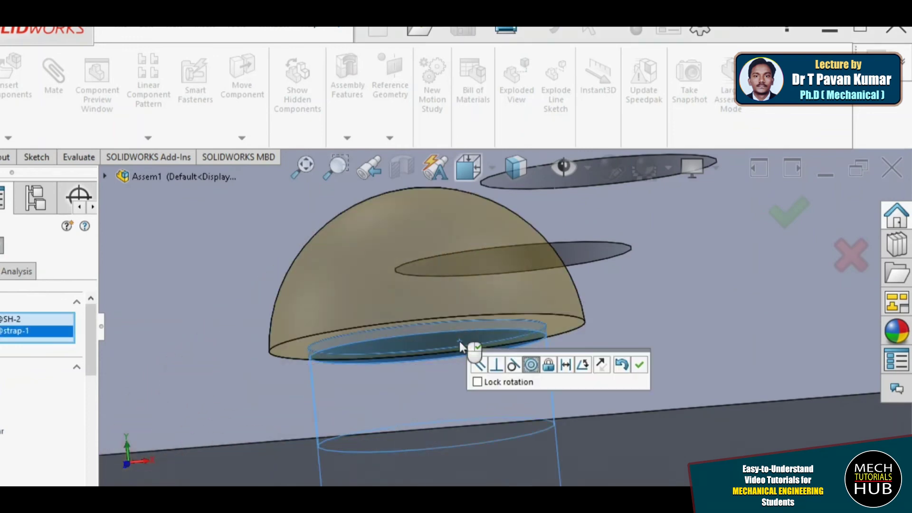
left_click(637, 366)
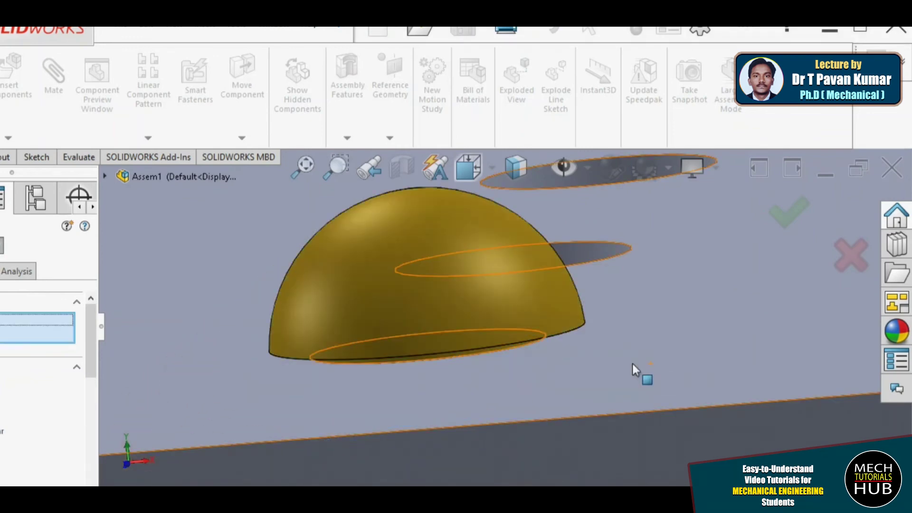
scroll(494, 365, "up", 5)
scroll(499, 376, "up", 6)
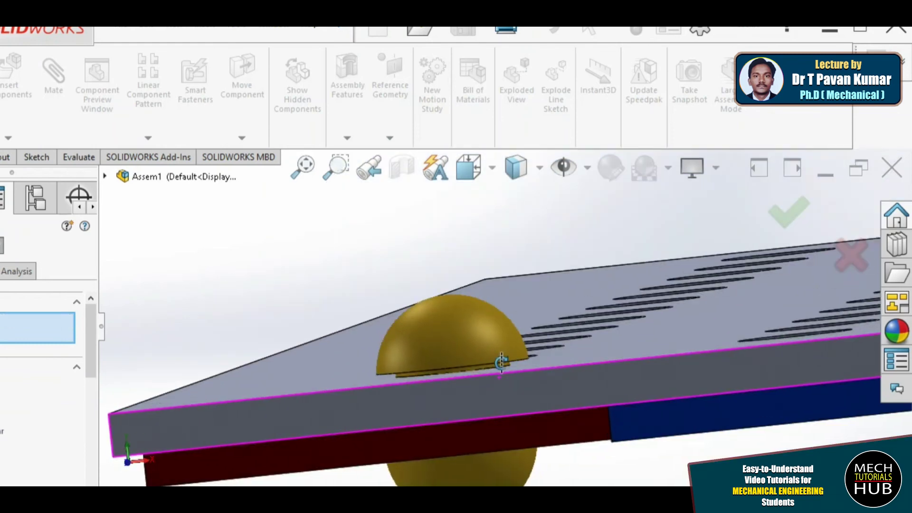